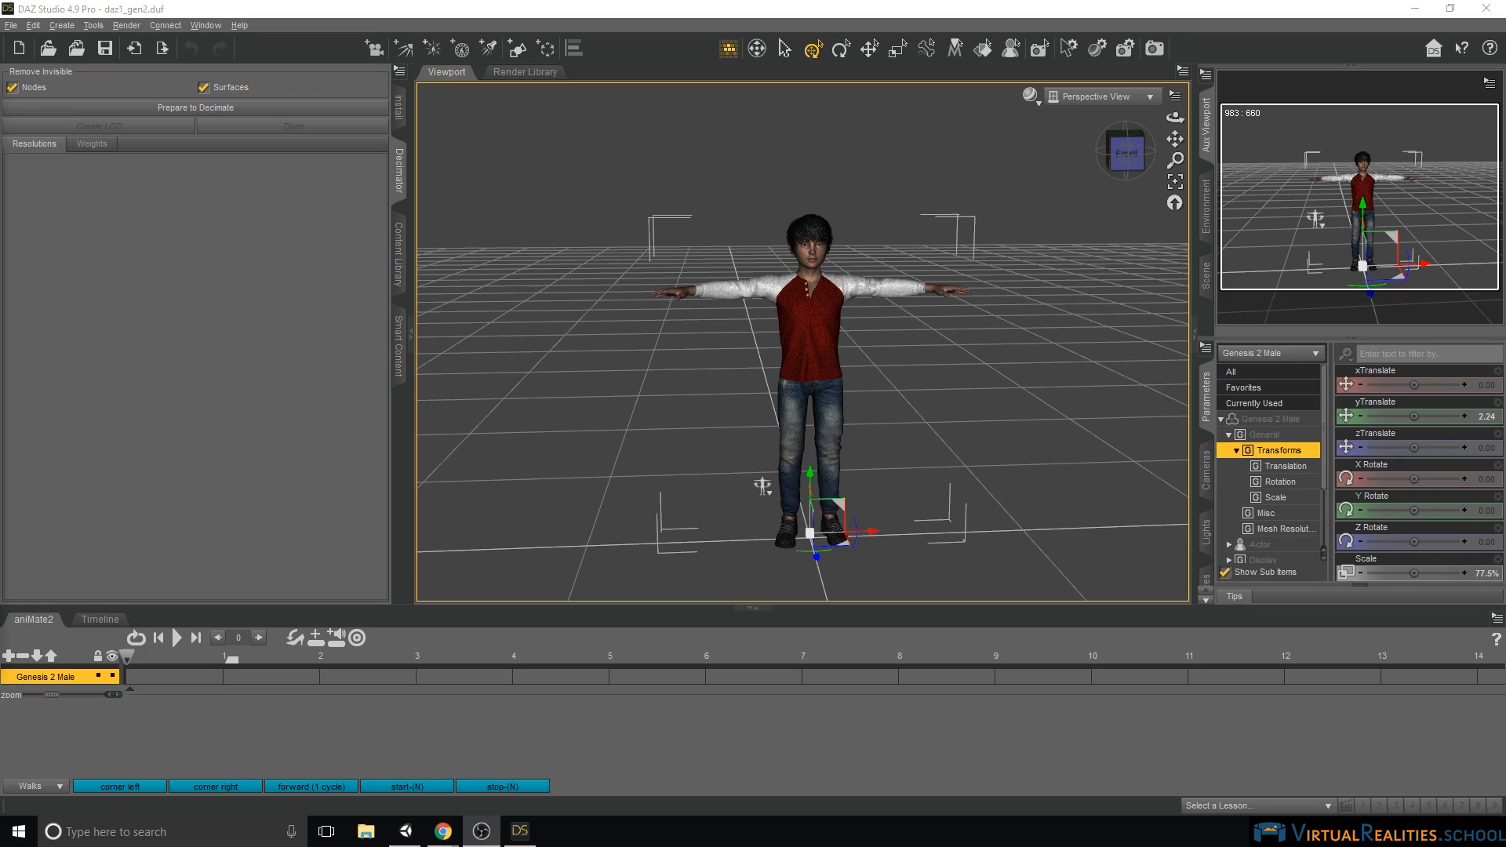
click(108, 620)
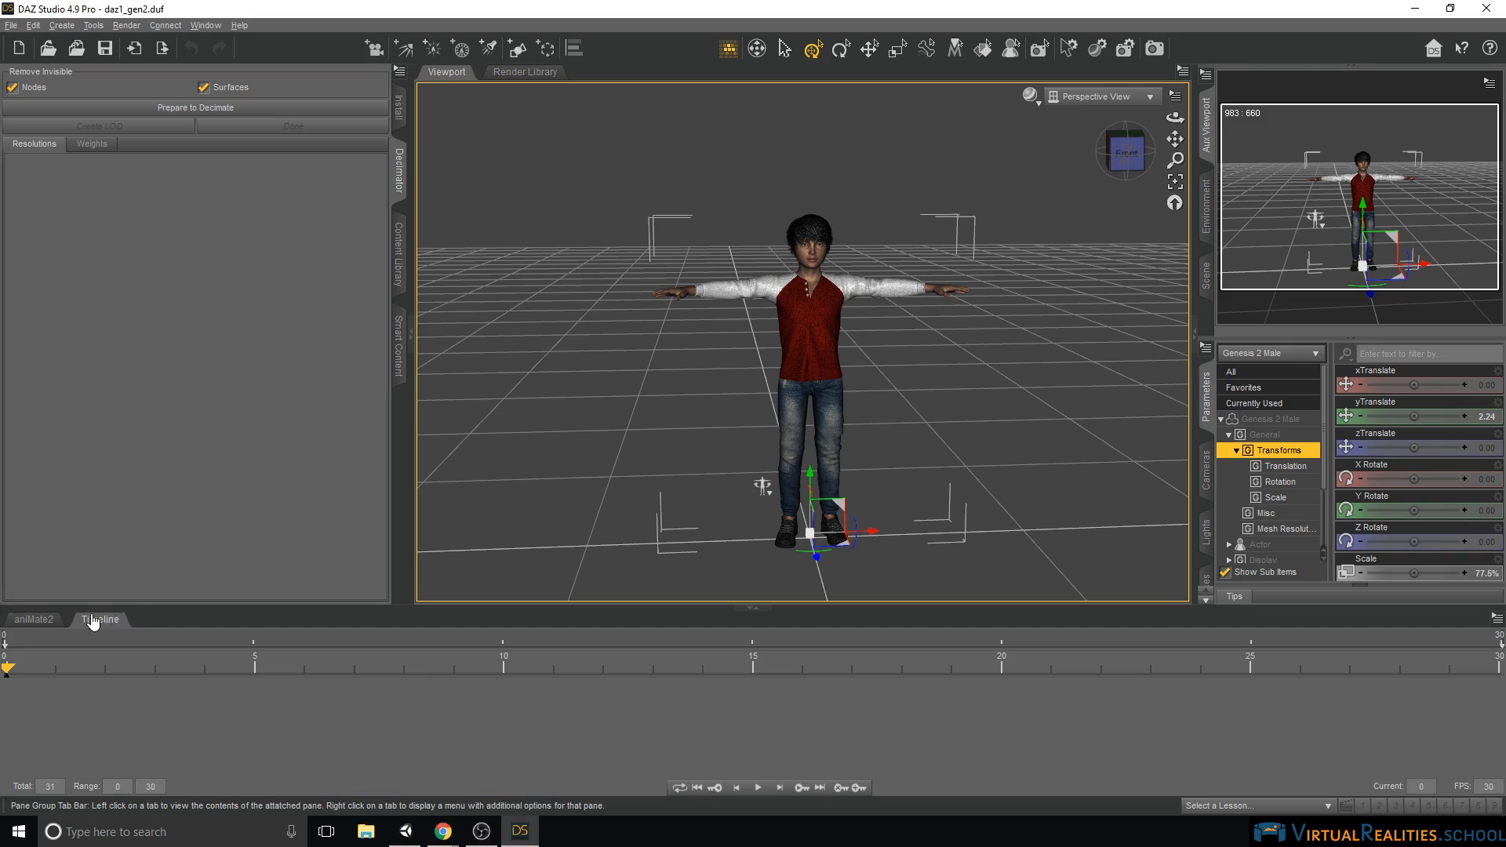
click(29, 621)
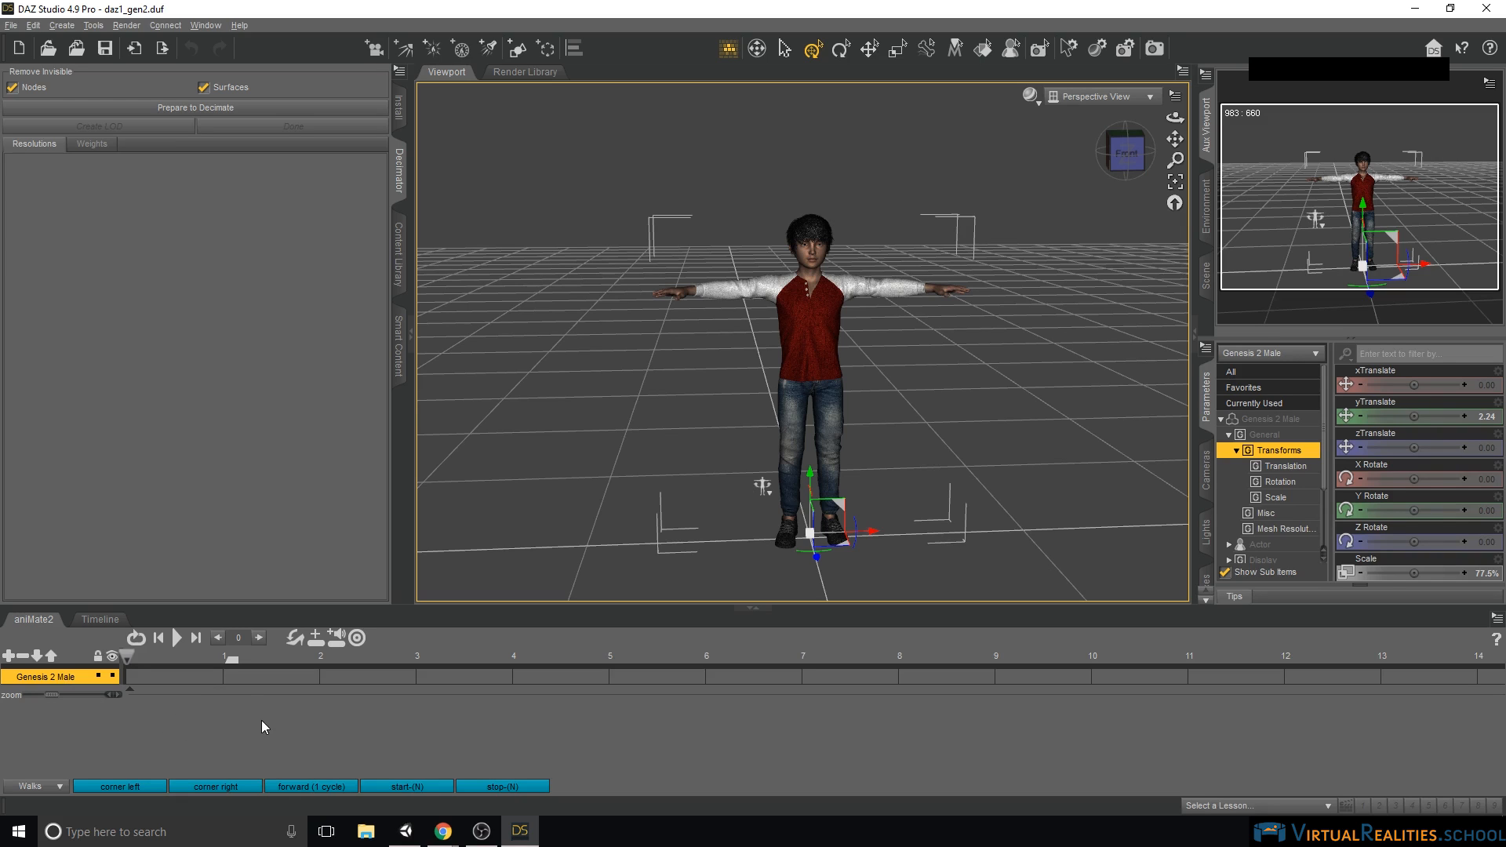
- Switch to Chrome and review the Daz3D pages for aniMate2, the aniblock search results and Animation Conversion Genesis 2 to Genesis 3
mouse_move(444, 830)
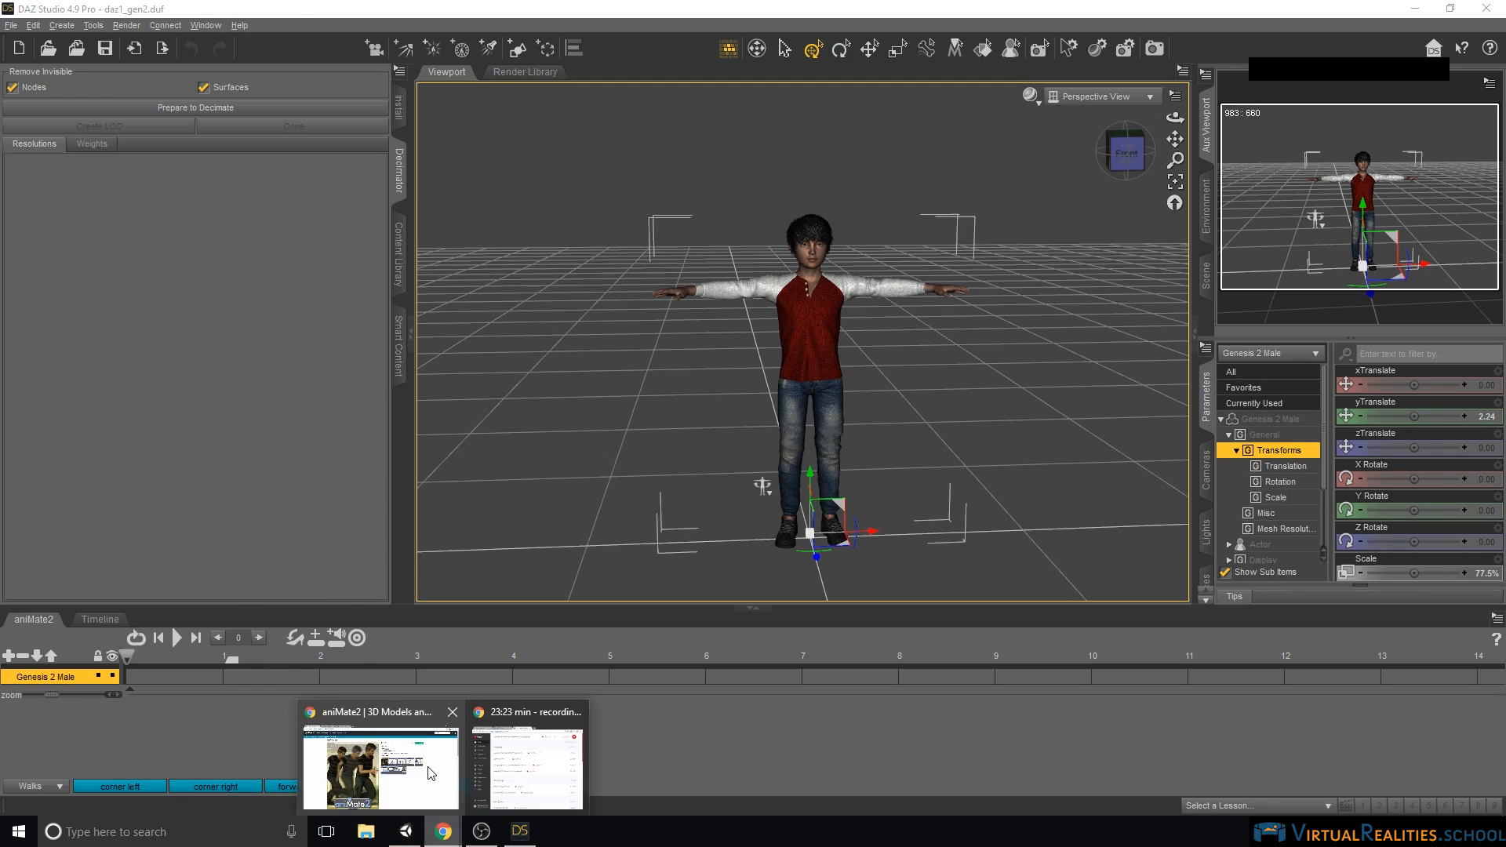
click(430, 774)
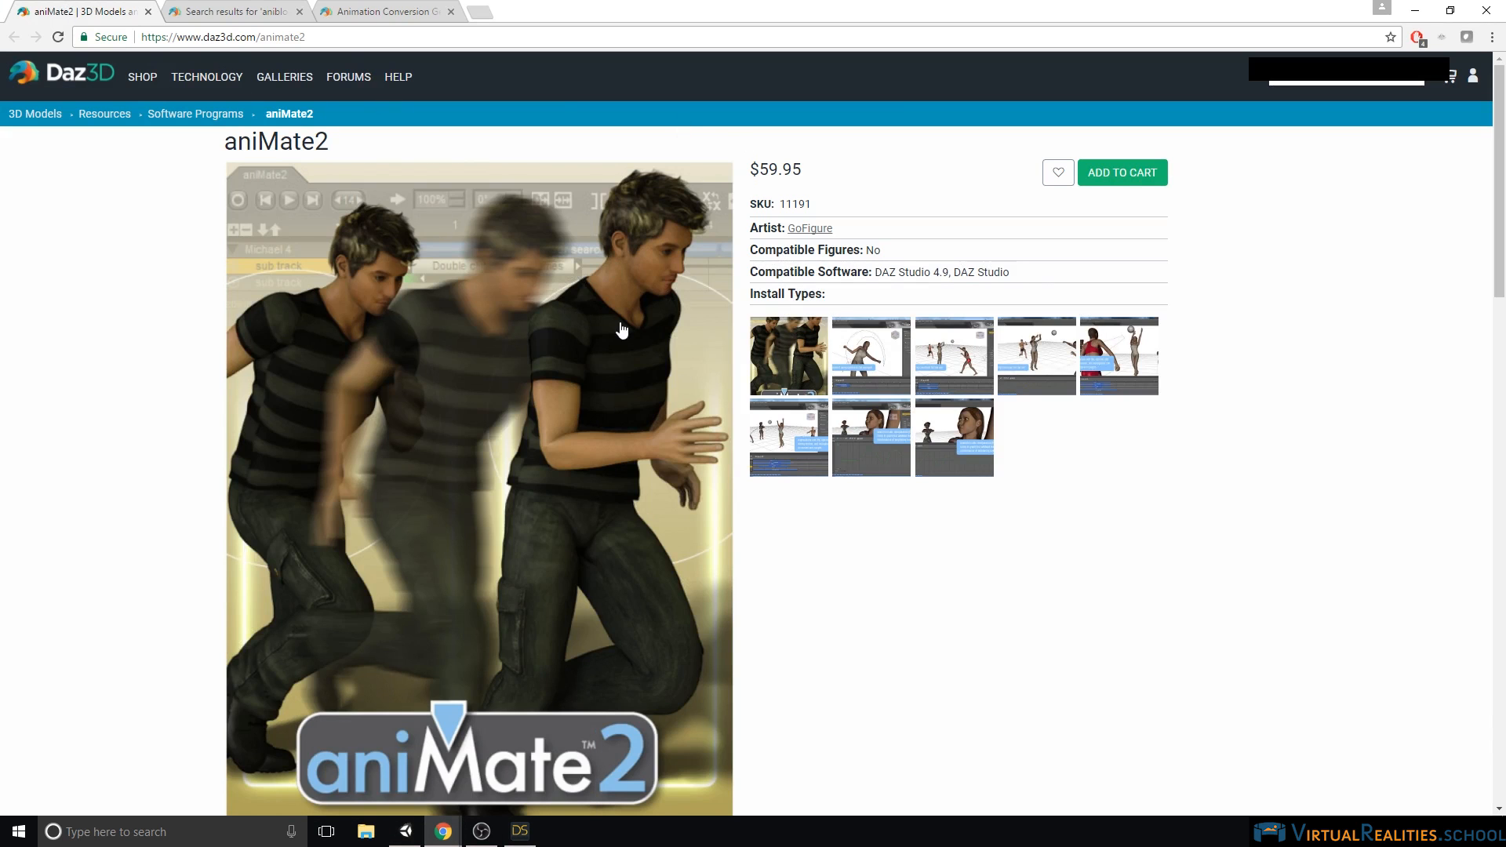
scroll(948, 579, down, 2)
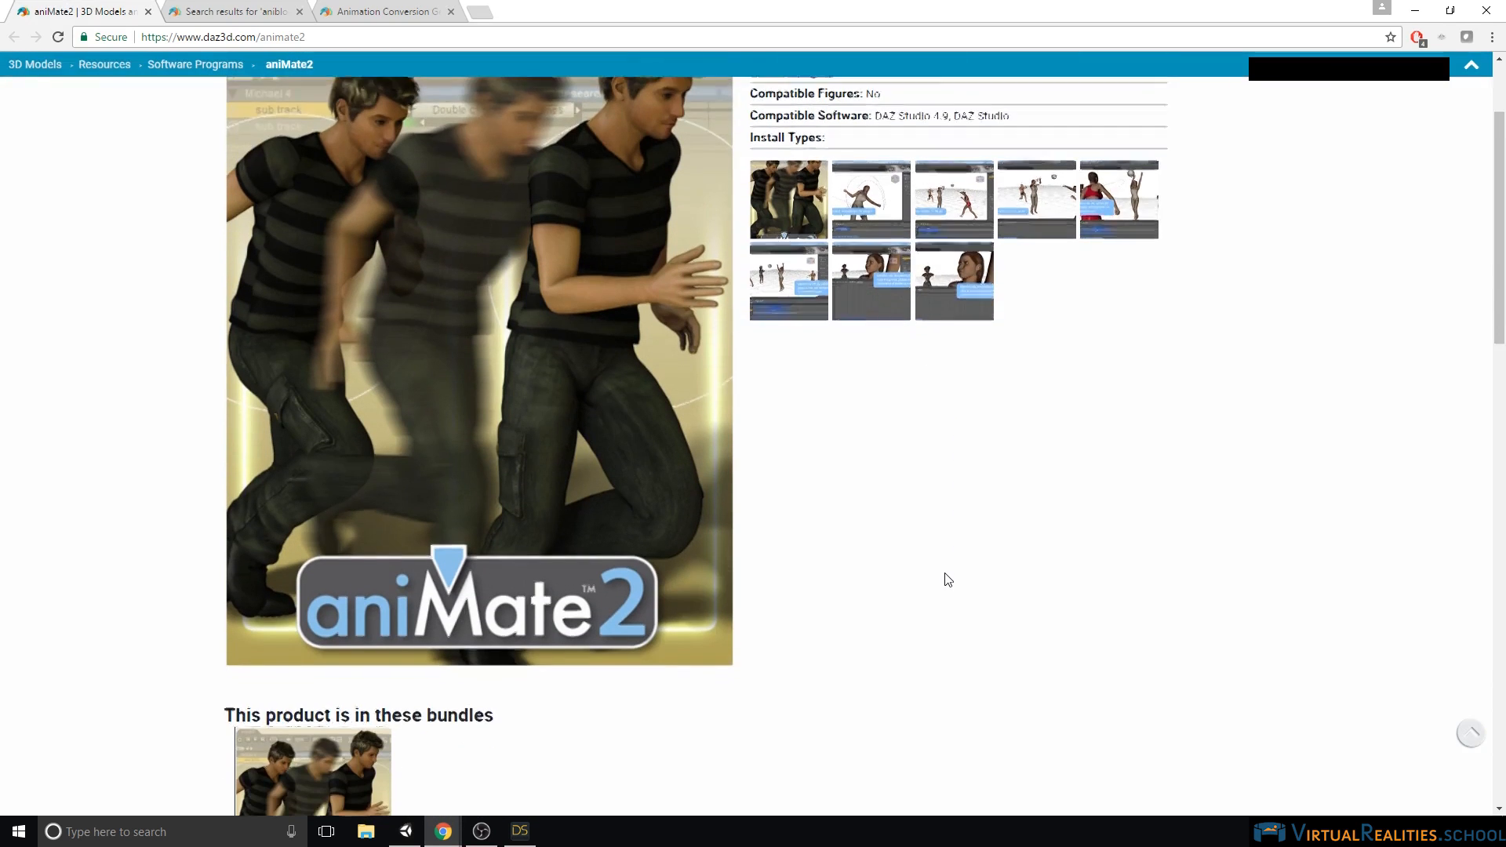
scroll(597, 298, up, 1)
click(236, 11)
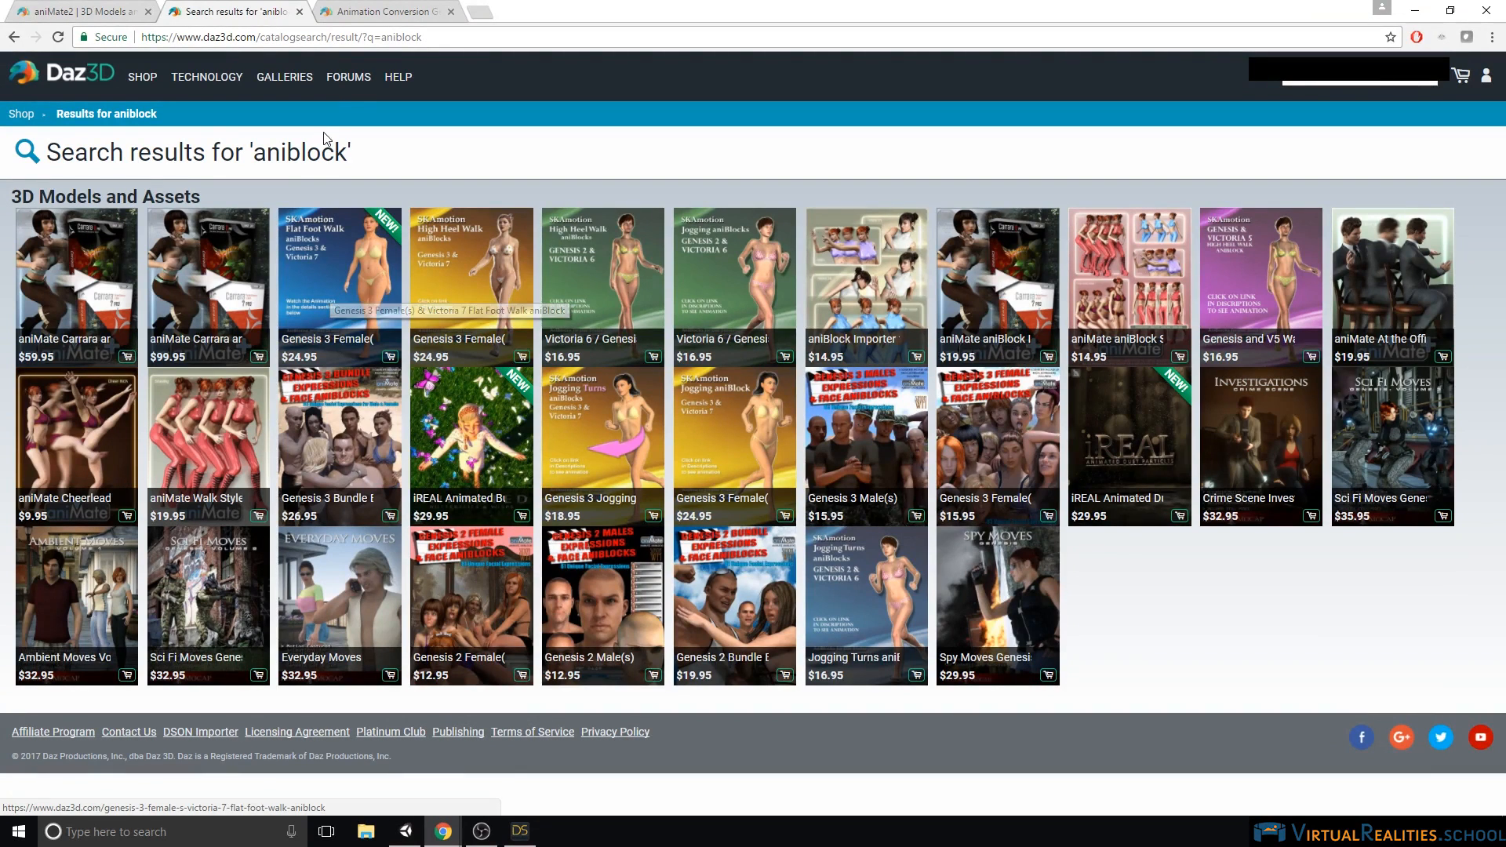
click(397, 11)
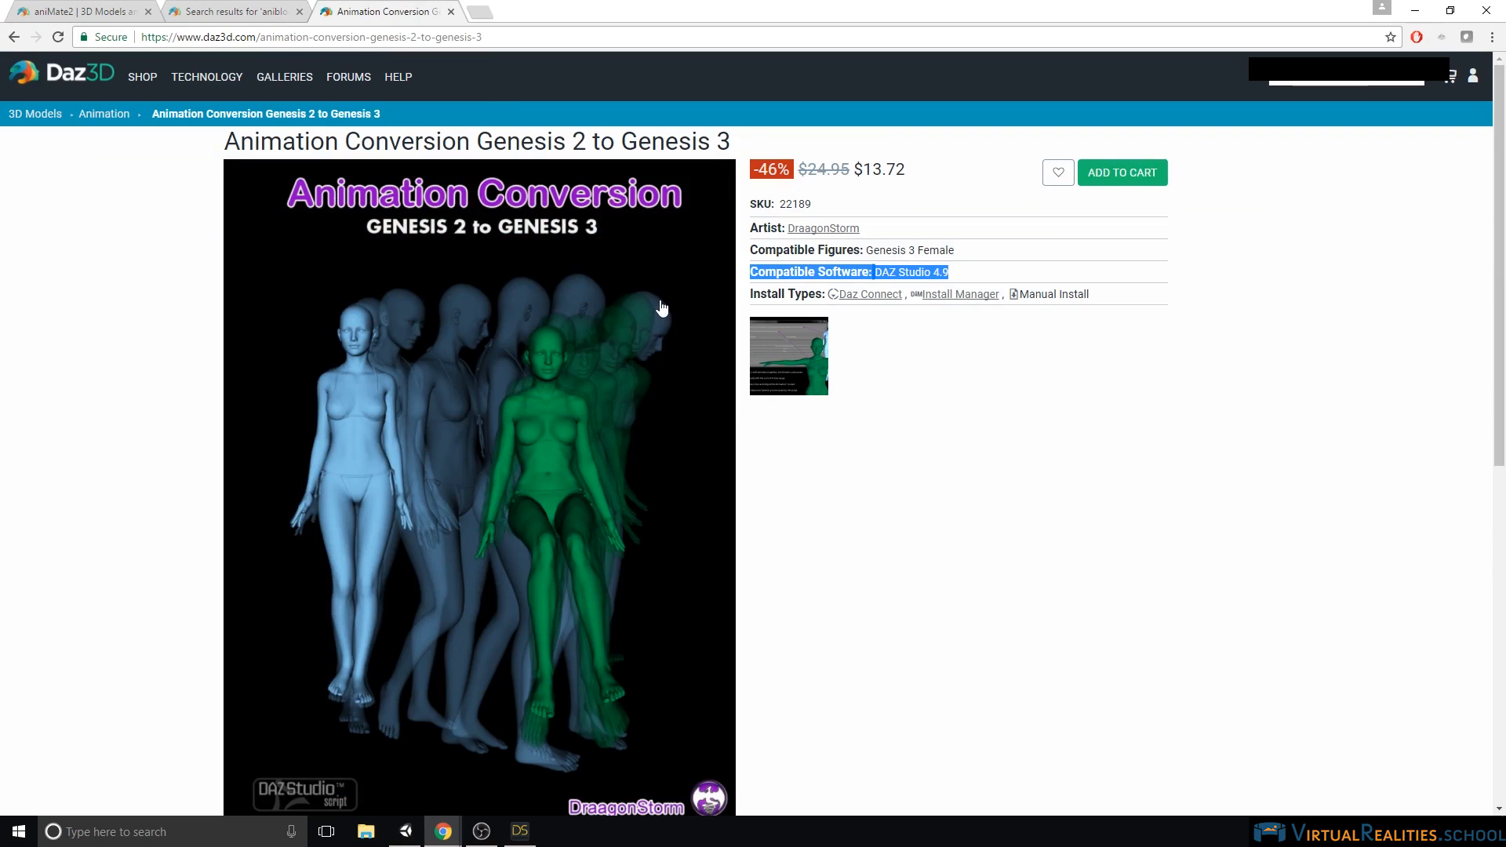
scroll(935, 512, down, 3)
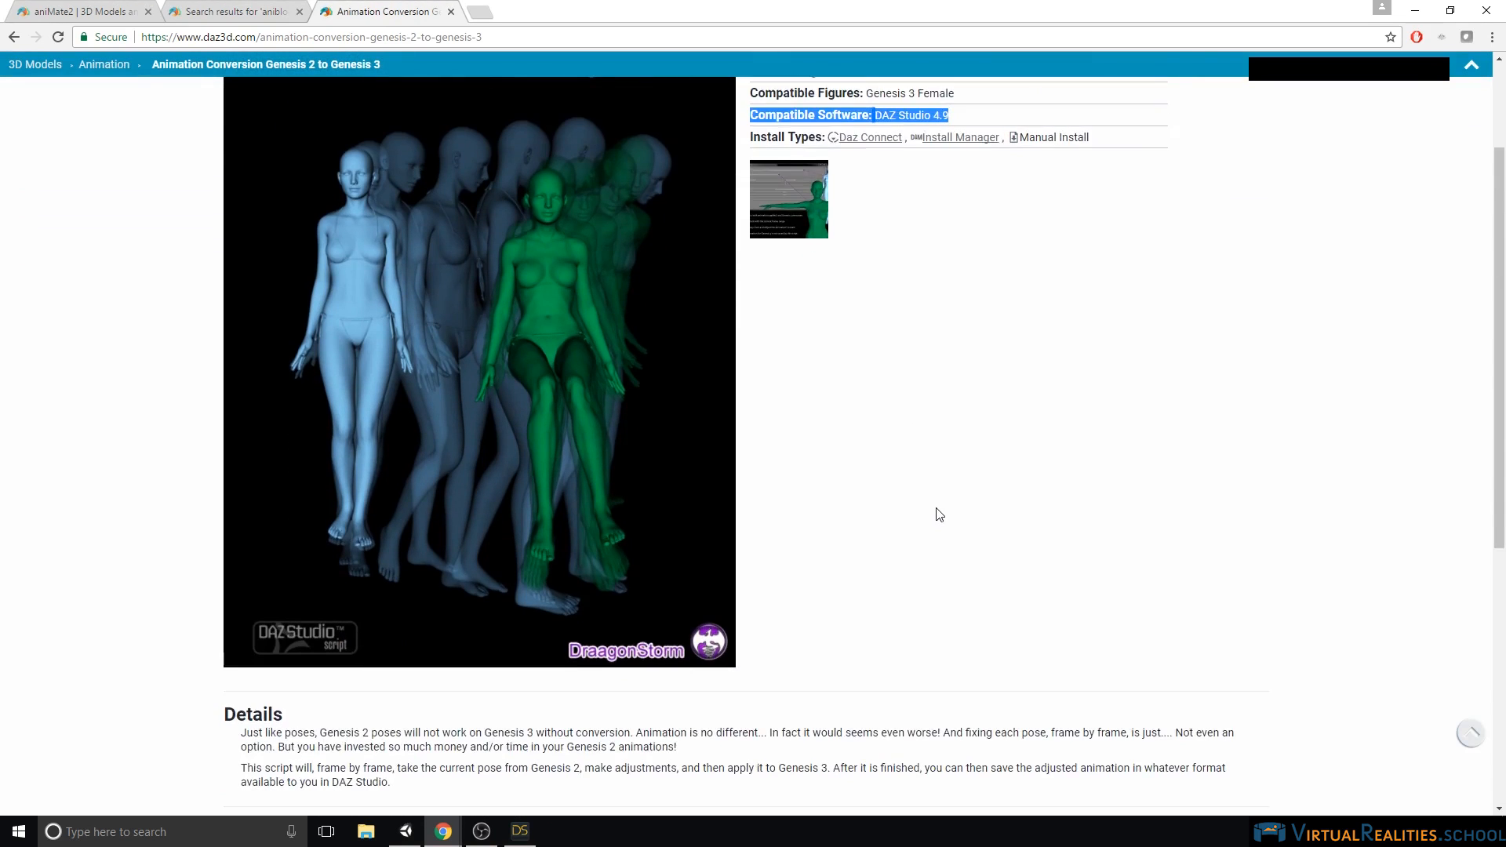
scroll(875, 447, up, 3)
click(235, 11)
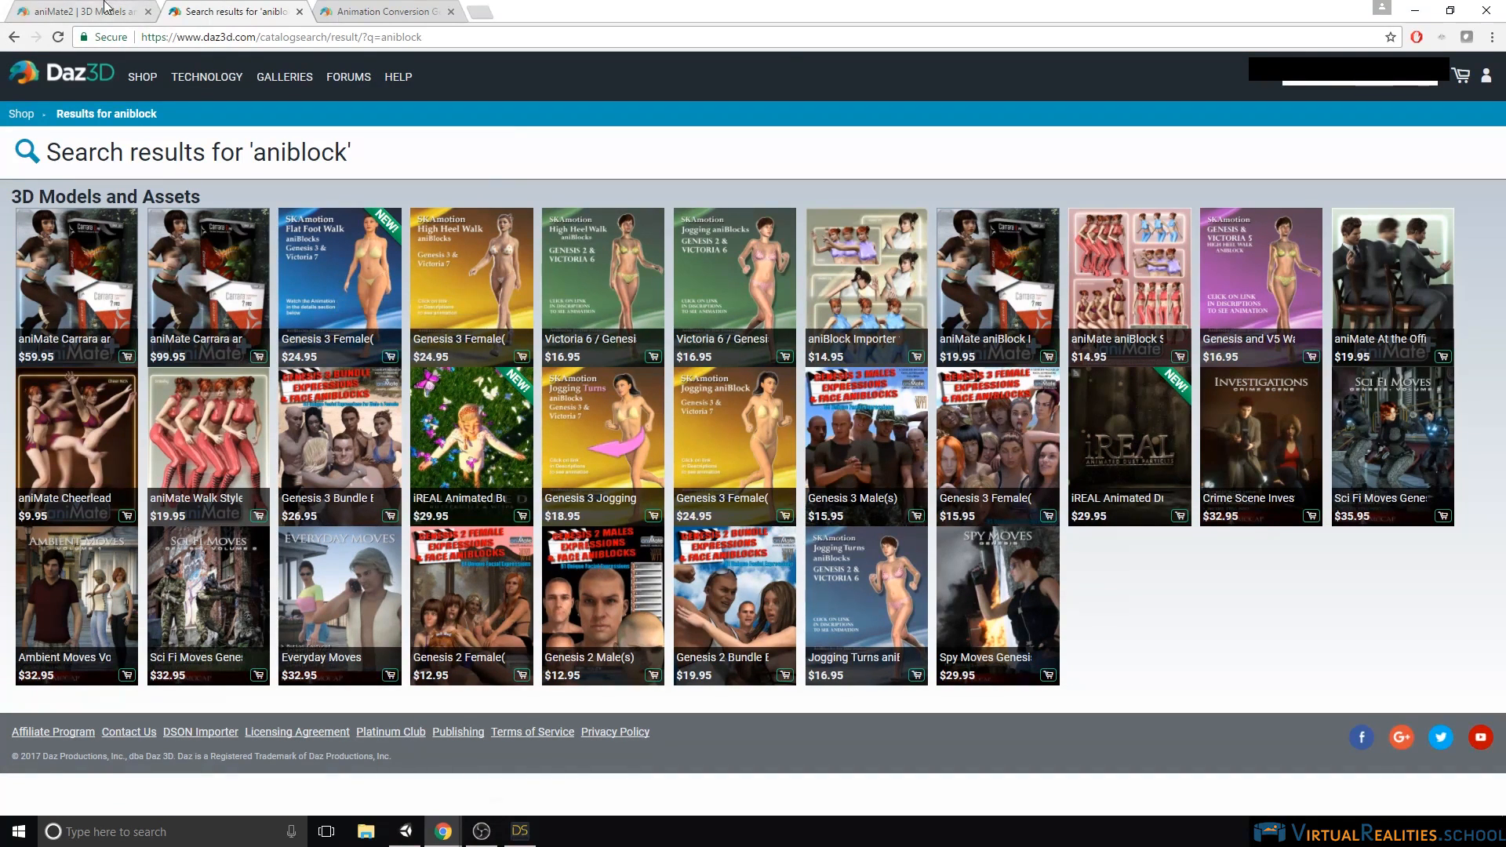
- Switch back to DAZ Studio and look through the installed plugins list for the status of aniMate 2
click(519, 831)
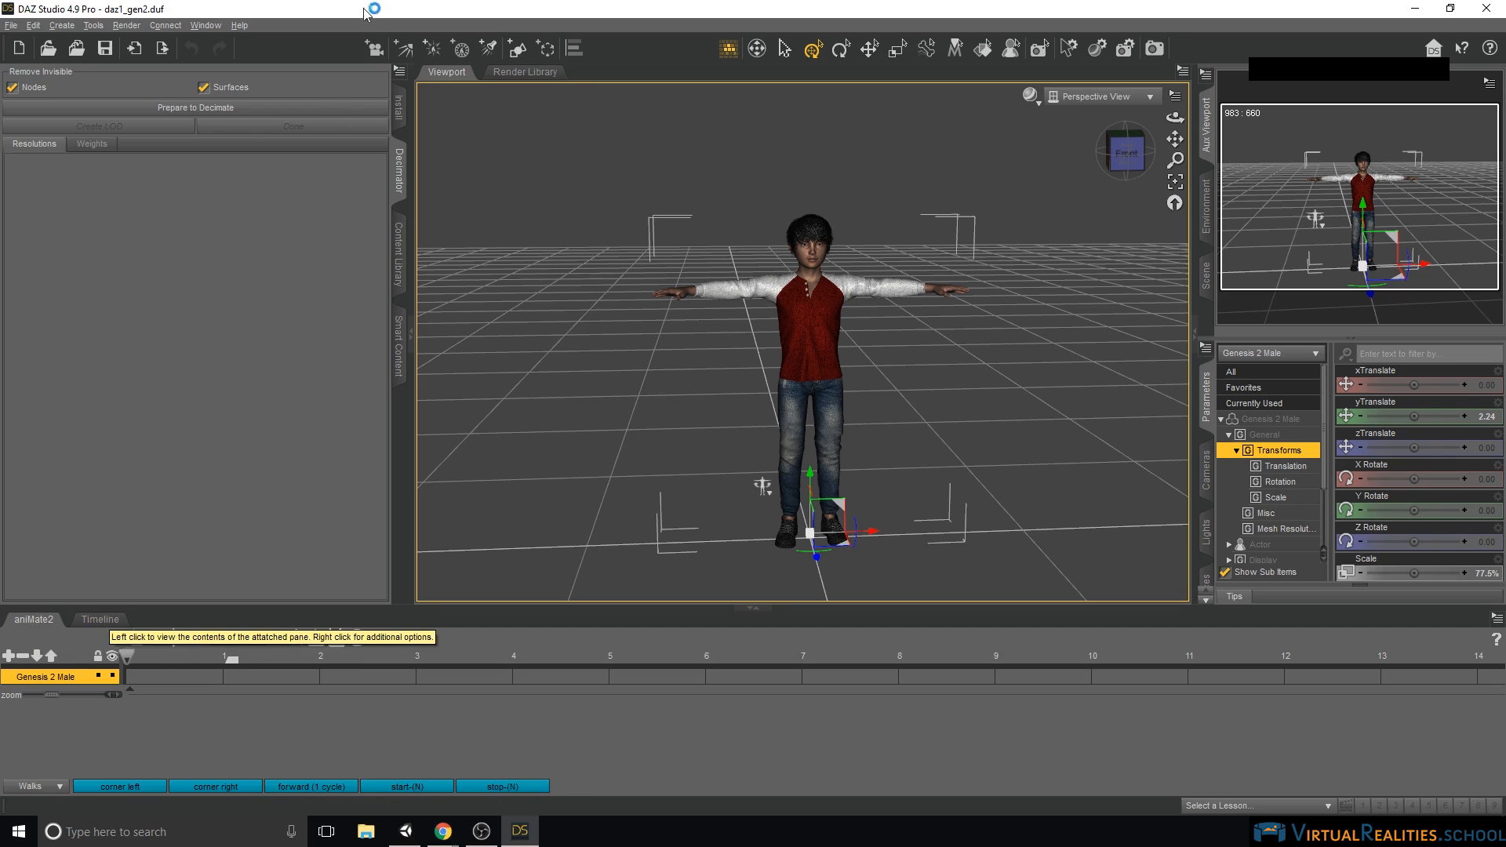
click(235, 26)
mouse_move(208, 26)
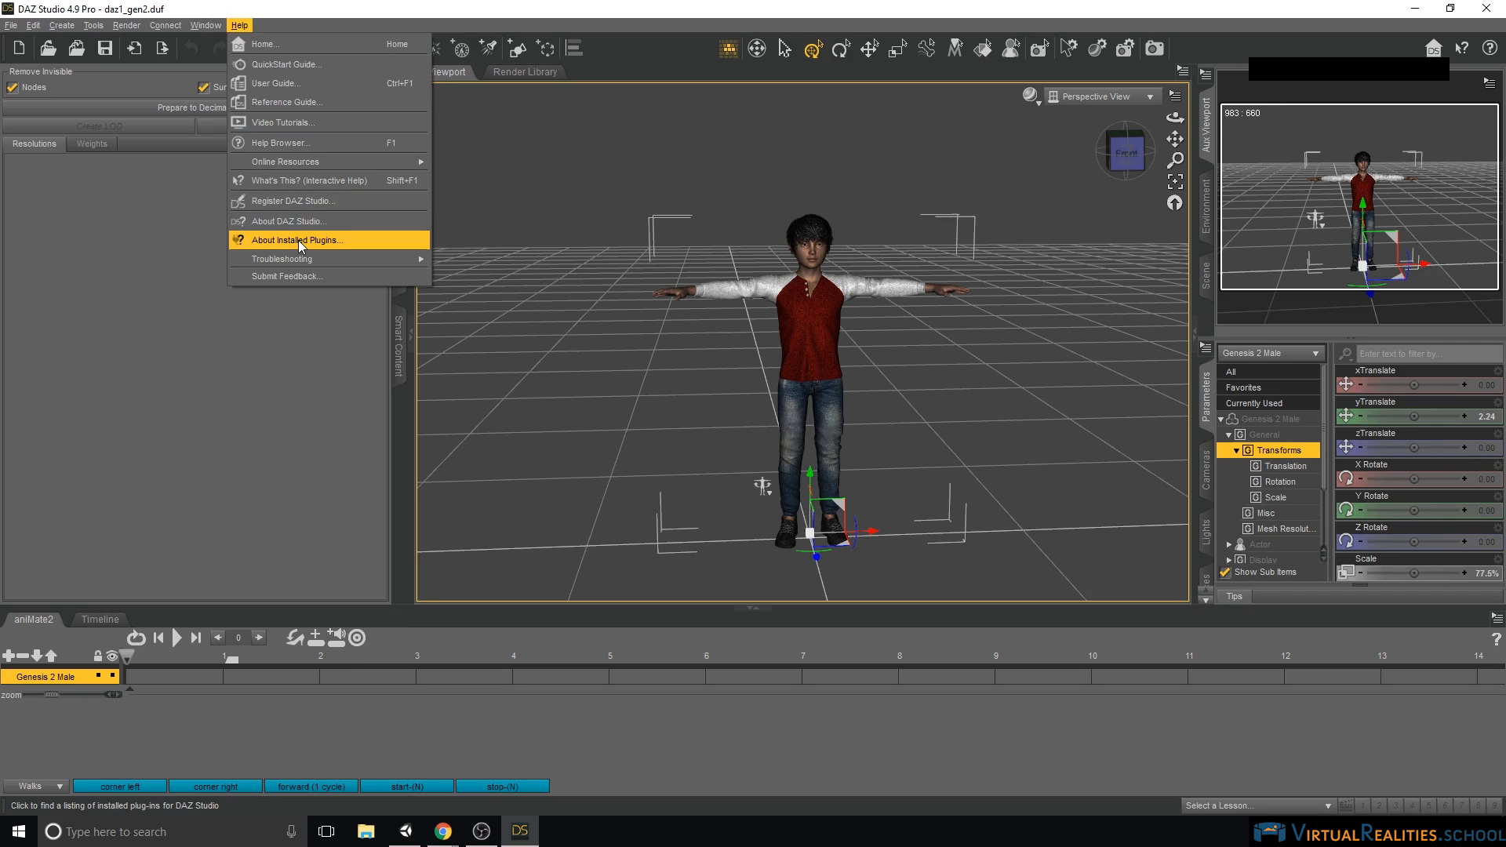
click(298, 240)
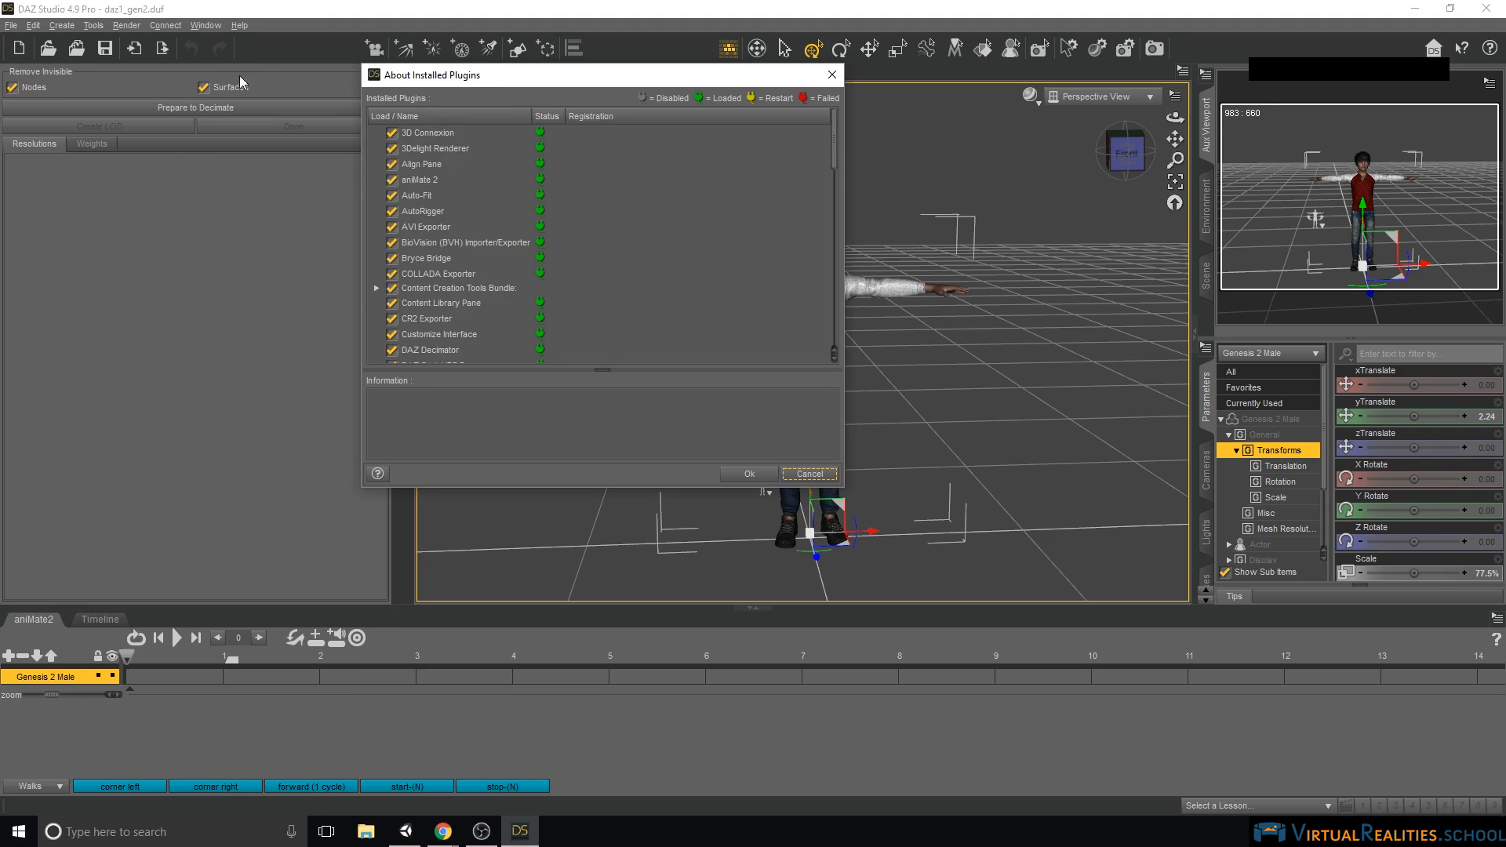
scroll(549, 249, down, 2)
scroll(547, 250, down, 3)
scroll(534, 269, up, 5)
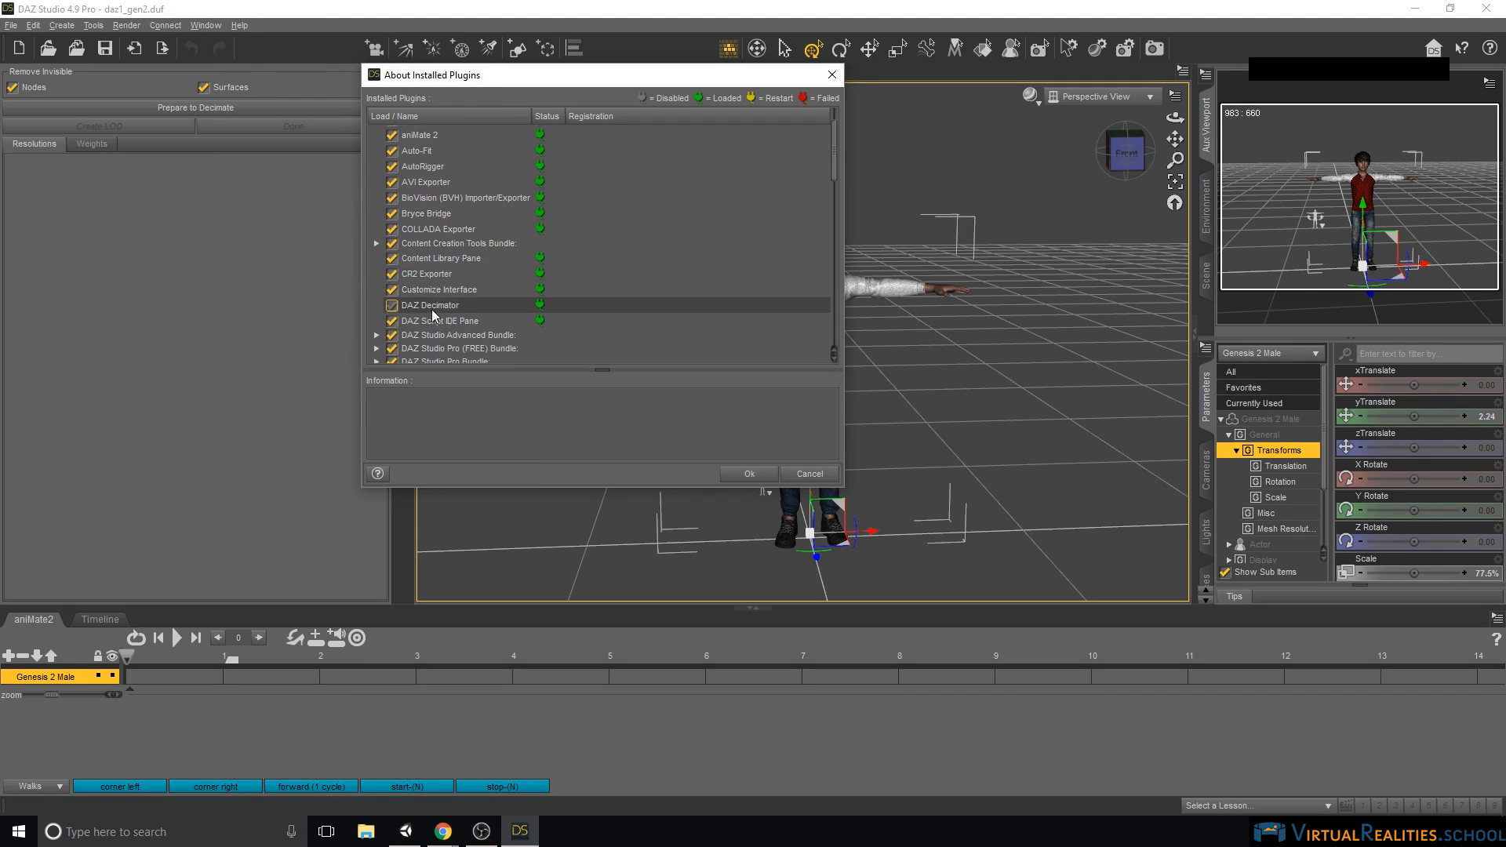
scroll(433, 309, up, 1)
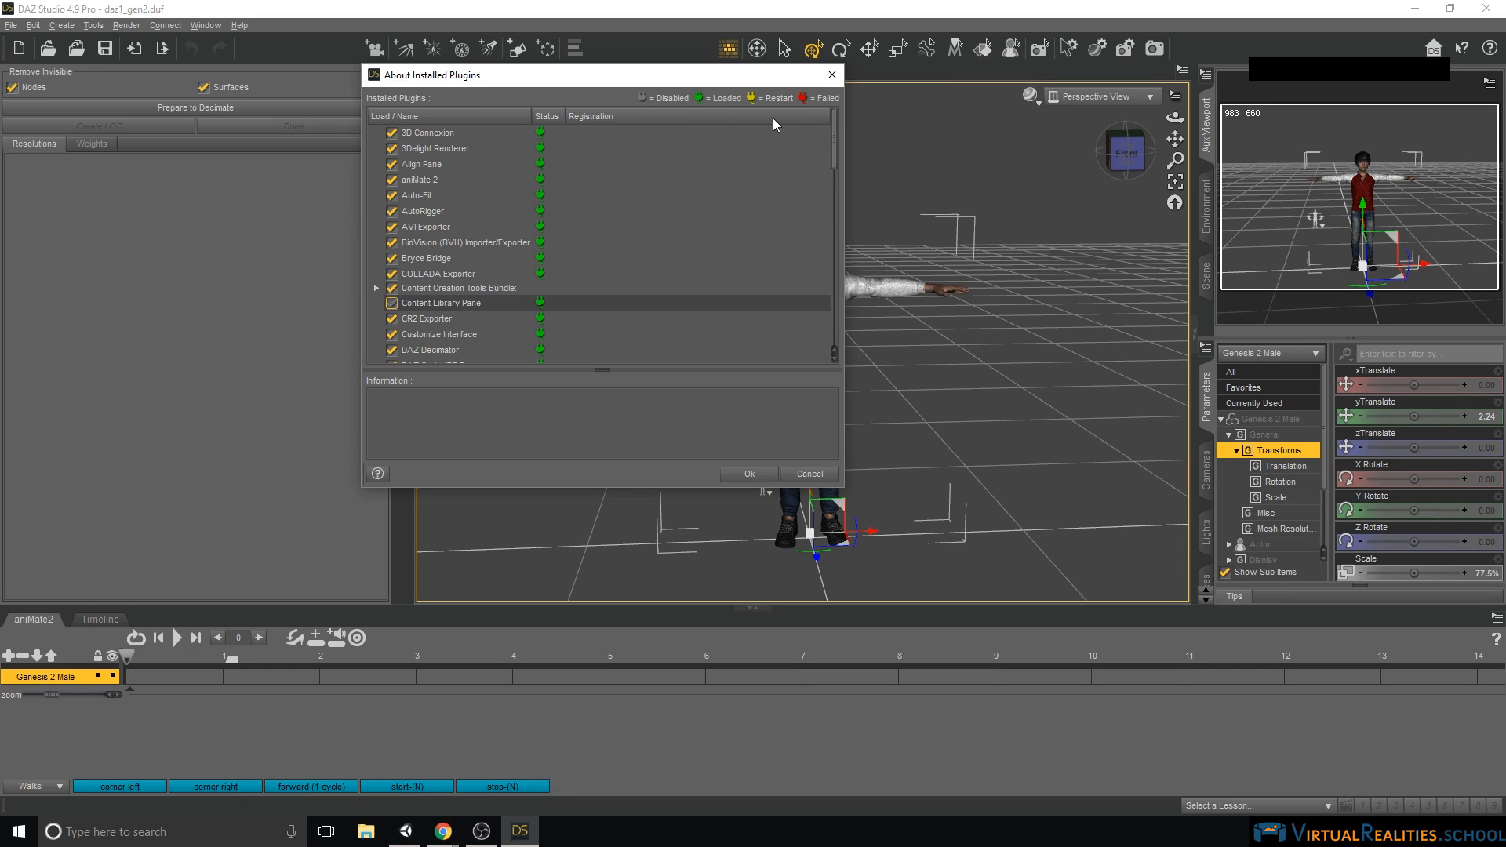
click(751, 475)
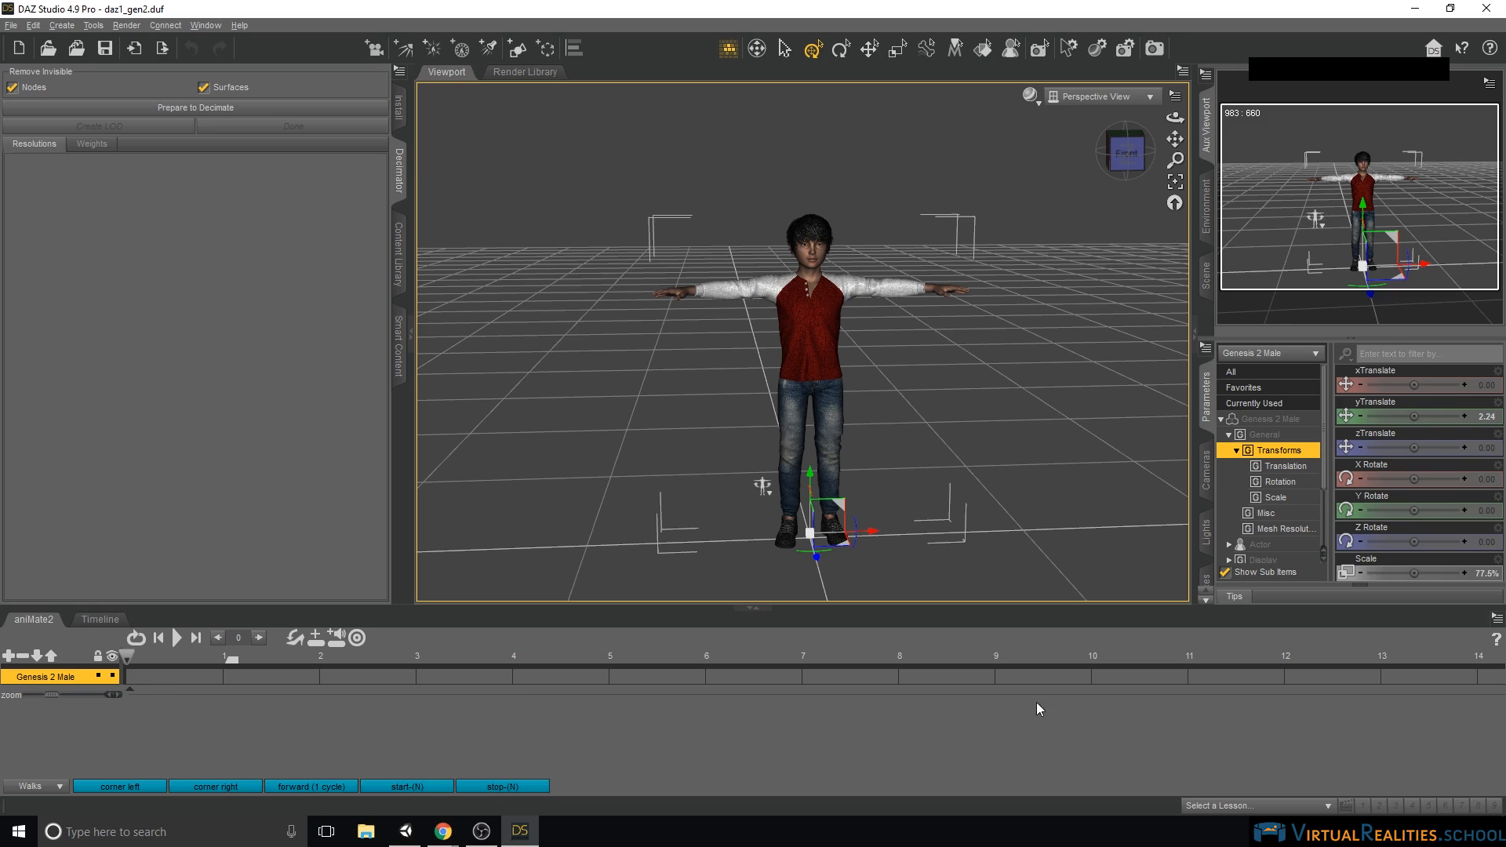
- Choose the aniMate Walks aniBlocks and place the start-(N) block at the beginning of the Genesis 2 Male track
click(55, 786)
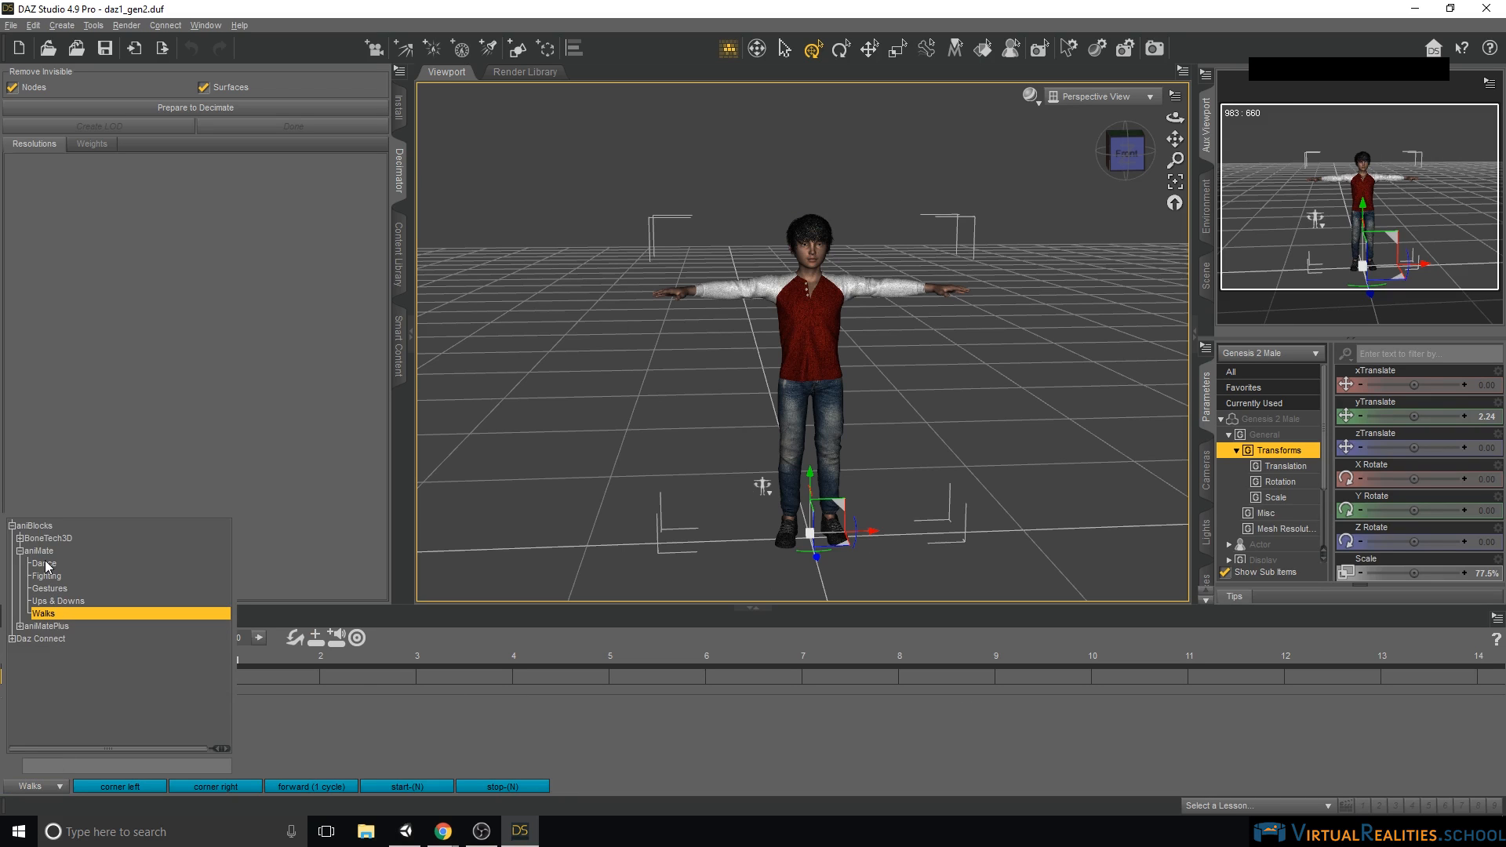
click(44, 613)
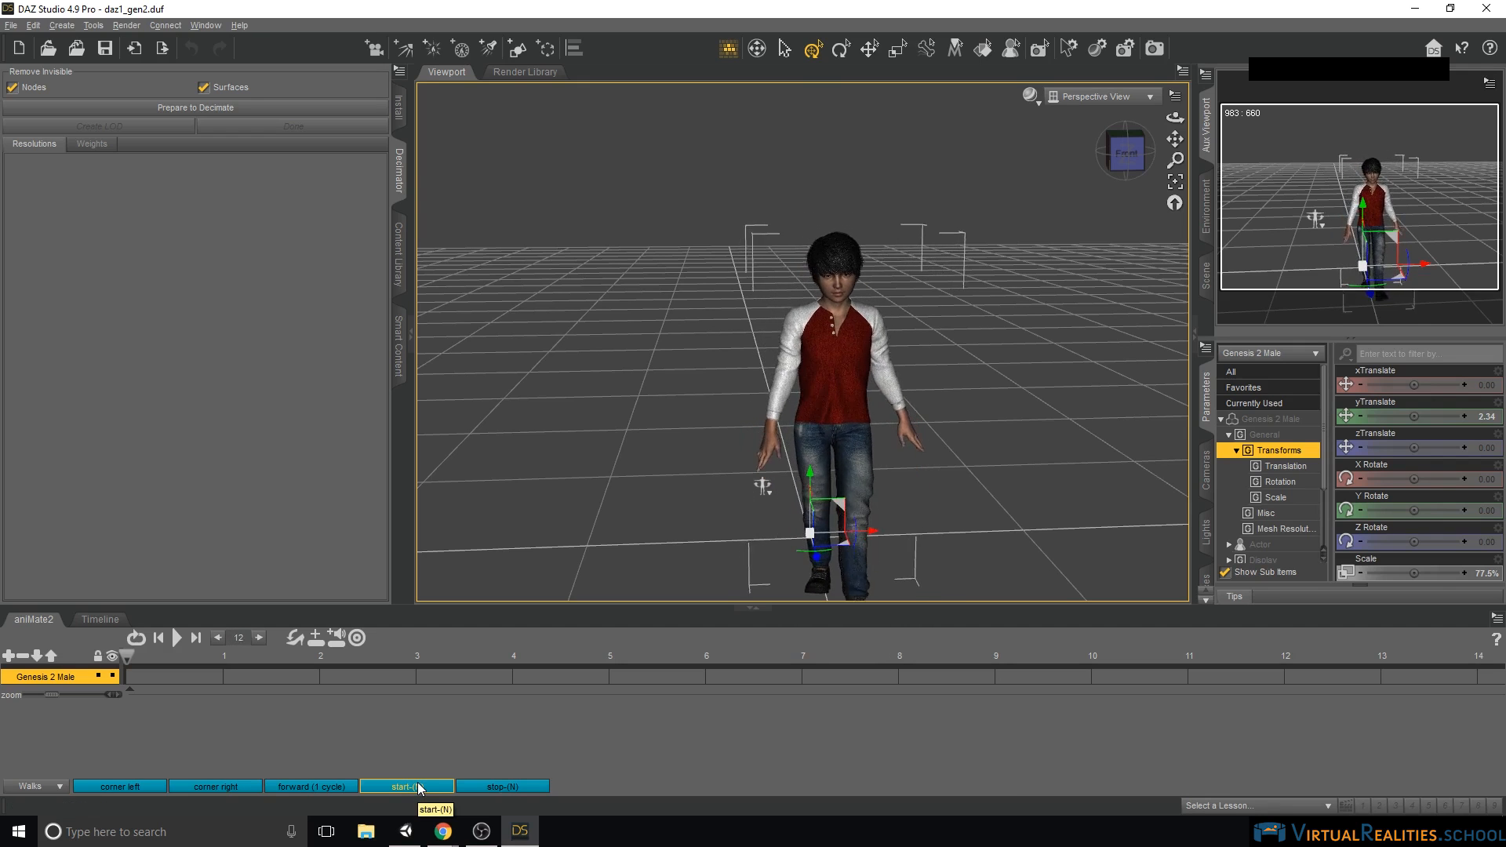
mouse_move(395, 745)
mouse_down()
mouse_move(348, 691)
mouse_move(146, 672)
mouse_move(126, 683)
mouse_up()
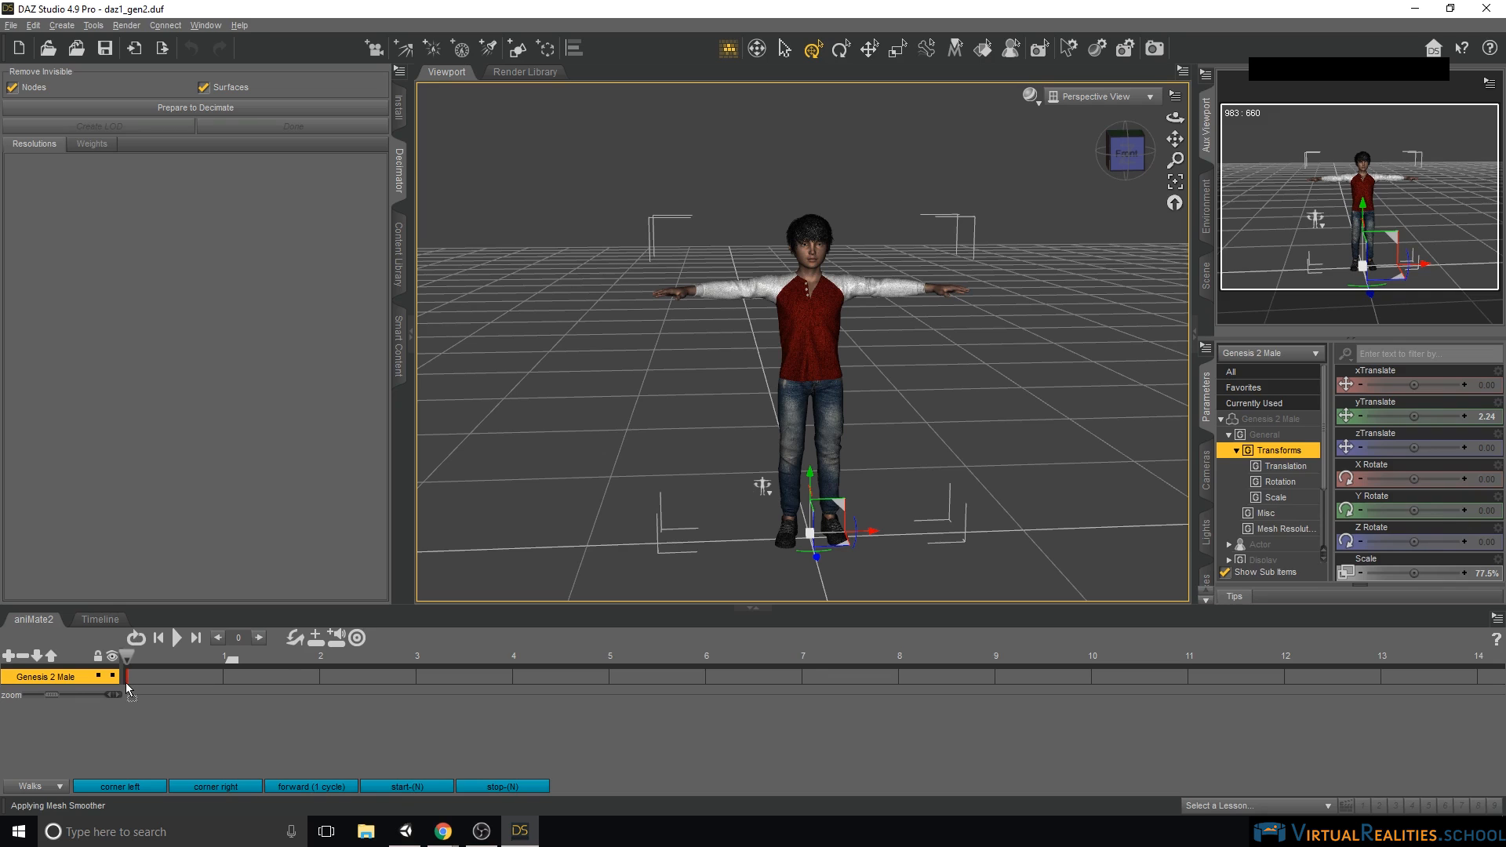
drag(128, 689, 129, 689)
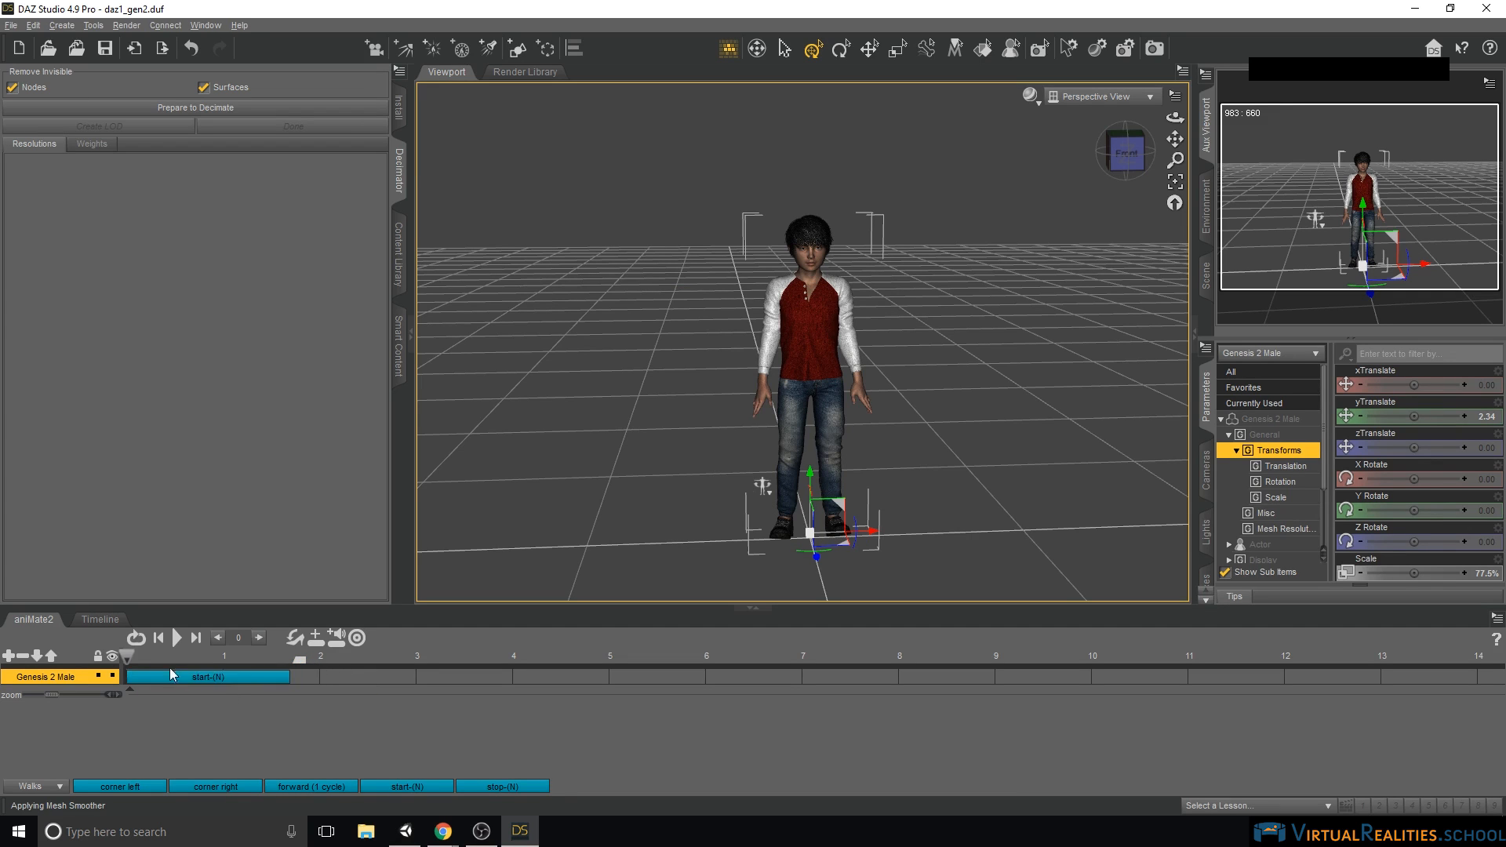
mouse_move(128, 660)
mouse_down()
mouse_move(273, 657)
mouse_move(124, 661)
mouse_up()
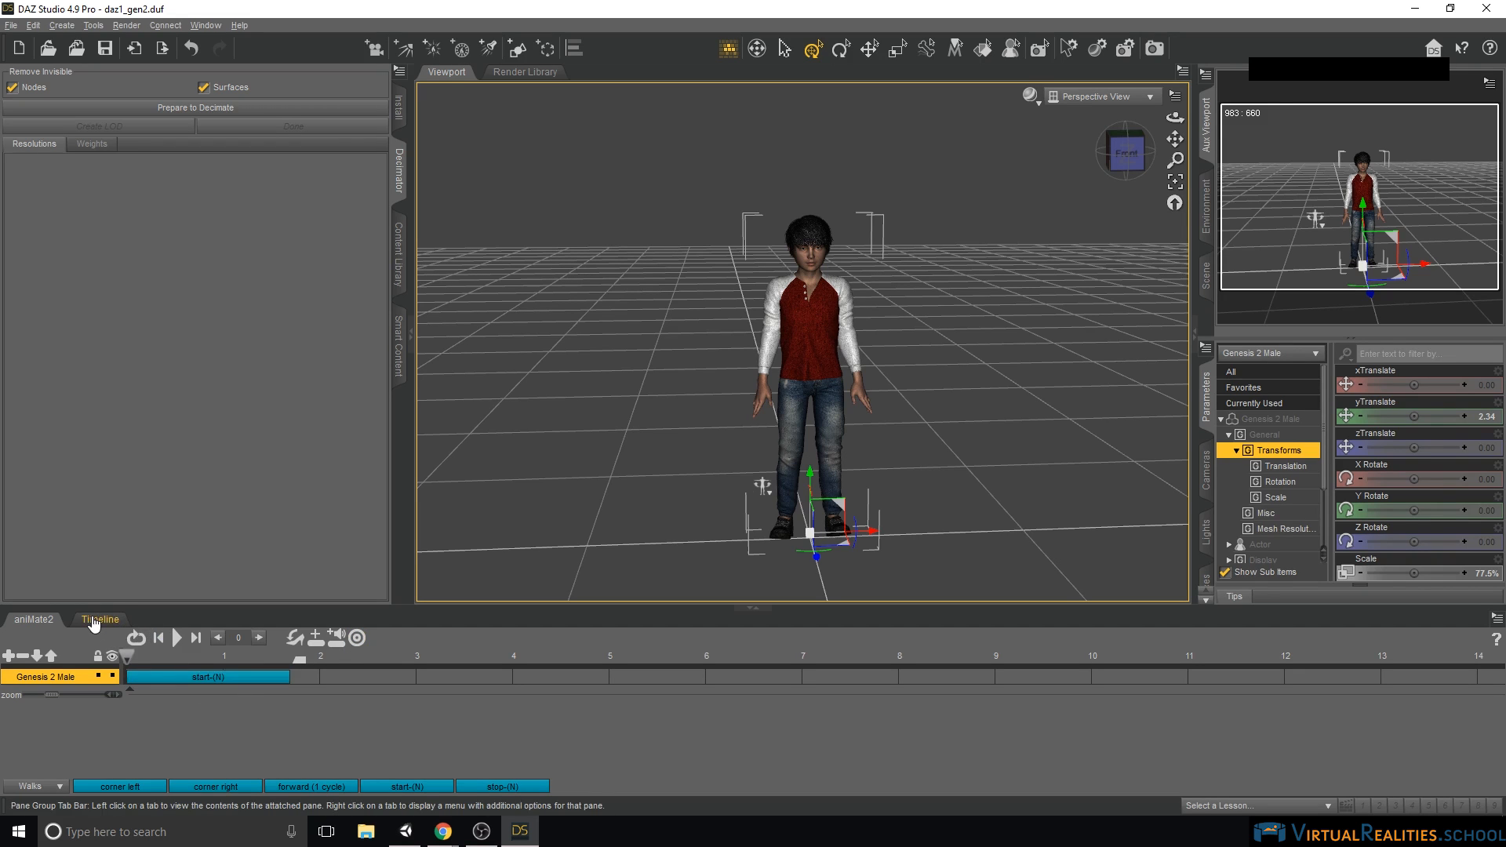
- Bake the aniMate2 walk to studio keyframes and set the Timeline playhead to frame 0
right_click(445, 633)
right_click(392, 719)
right_click(238, 728)
right_click(449, 636)
right_click(407, 743)
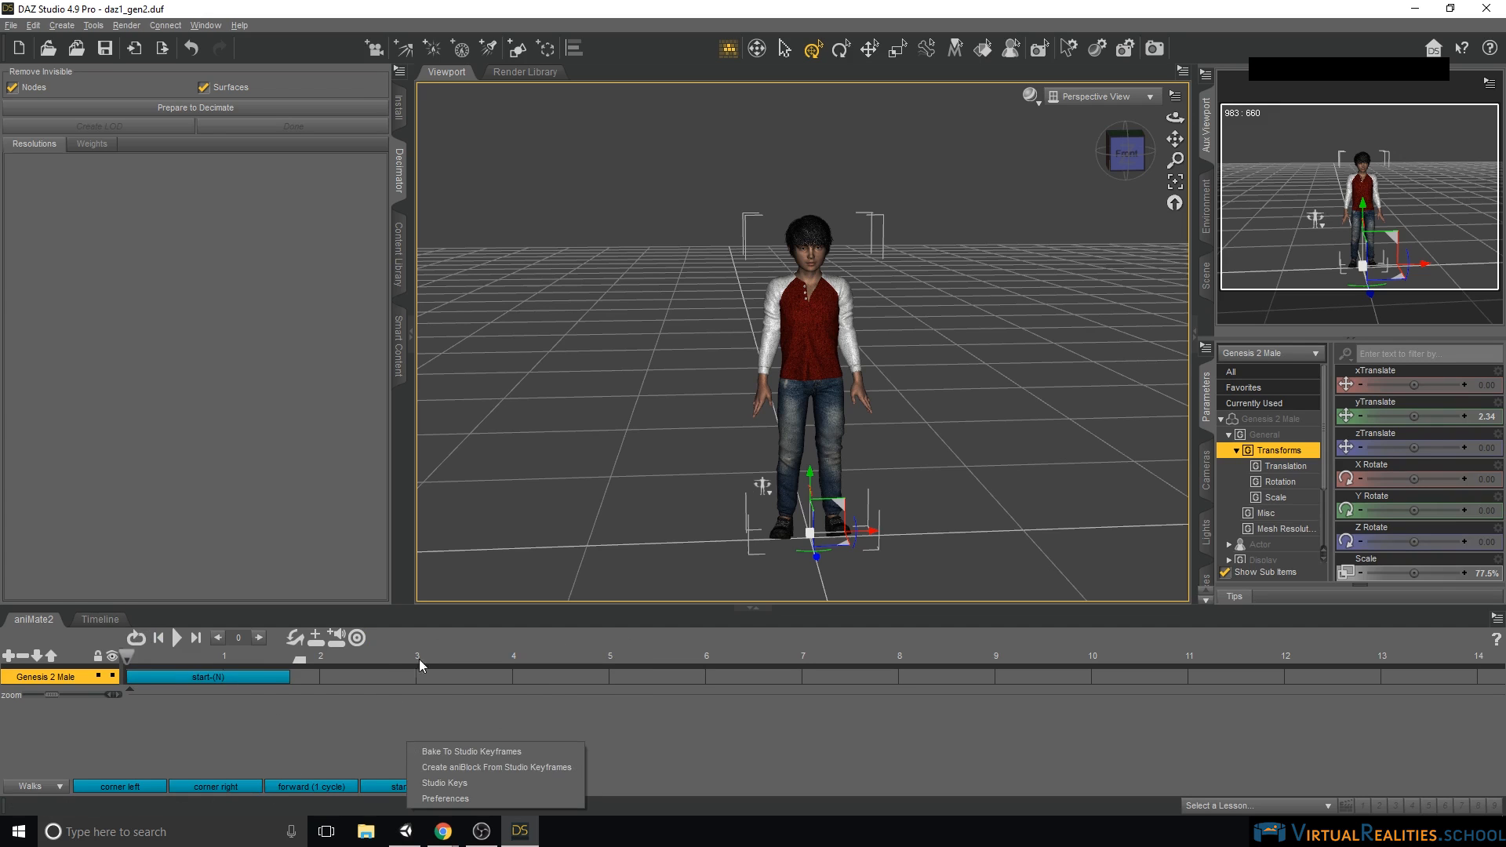
right_click(432, 642)
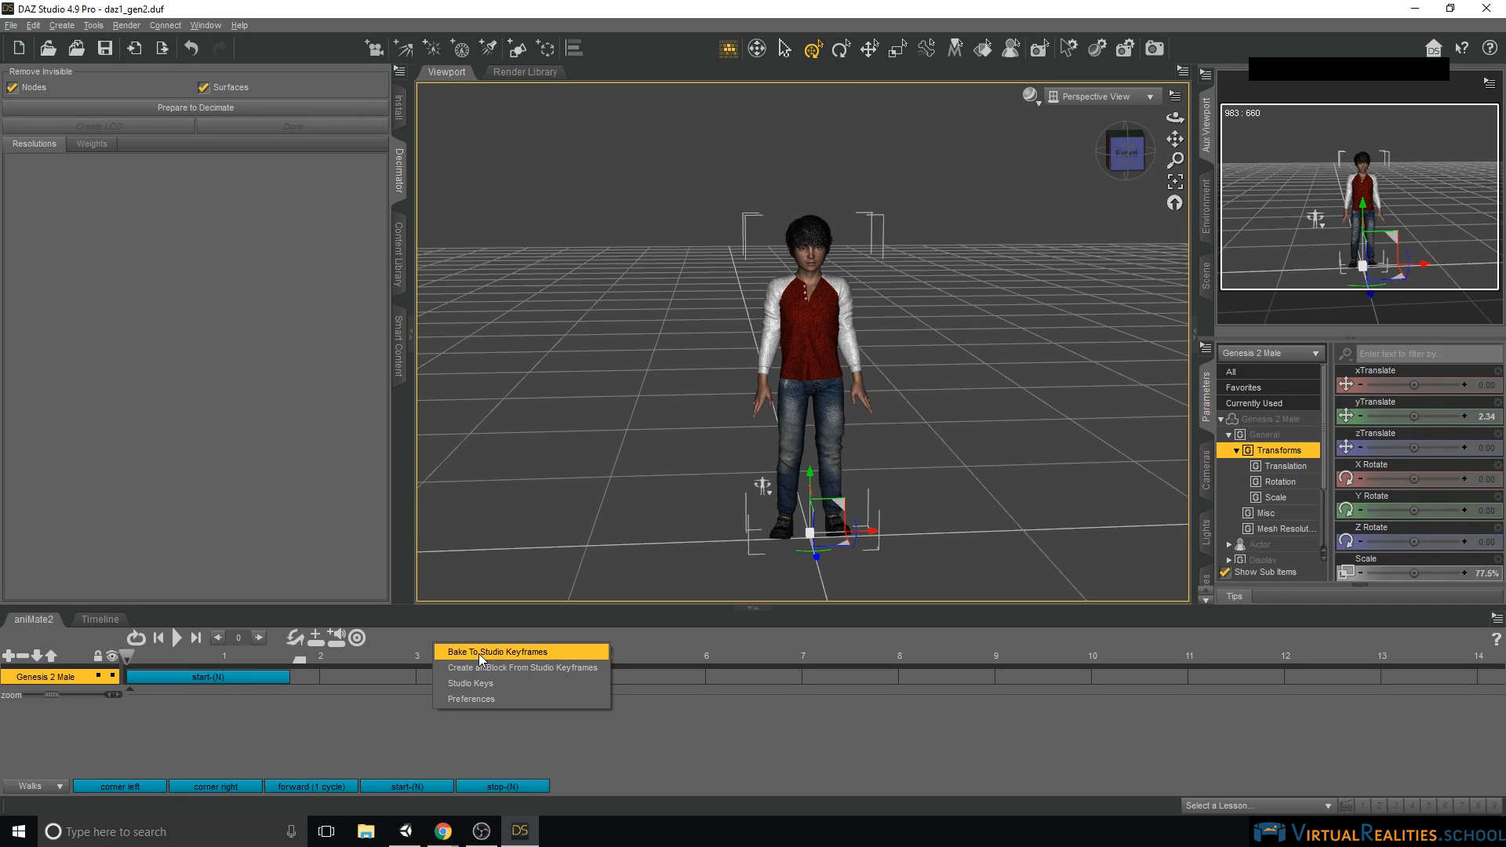
click(478, 653)
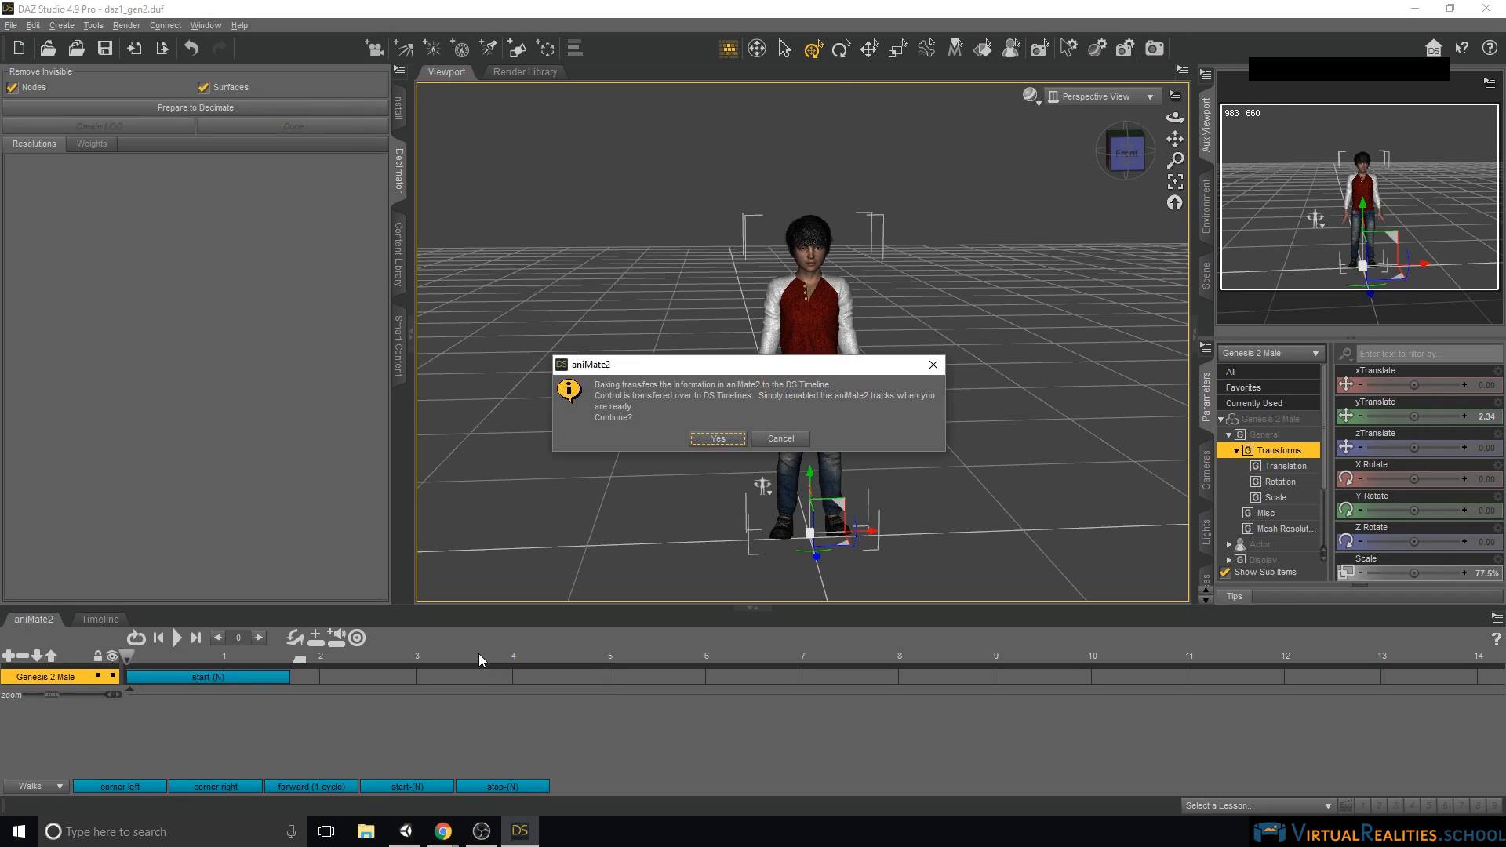
click(718, 441)
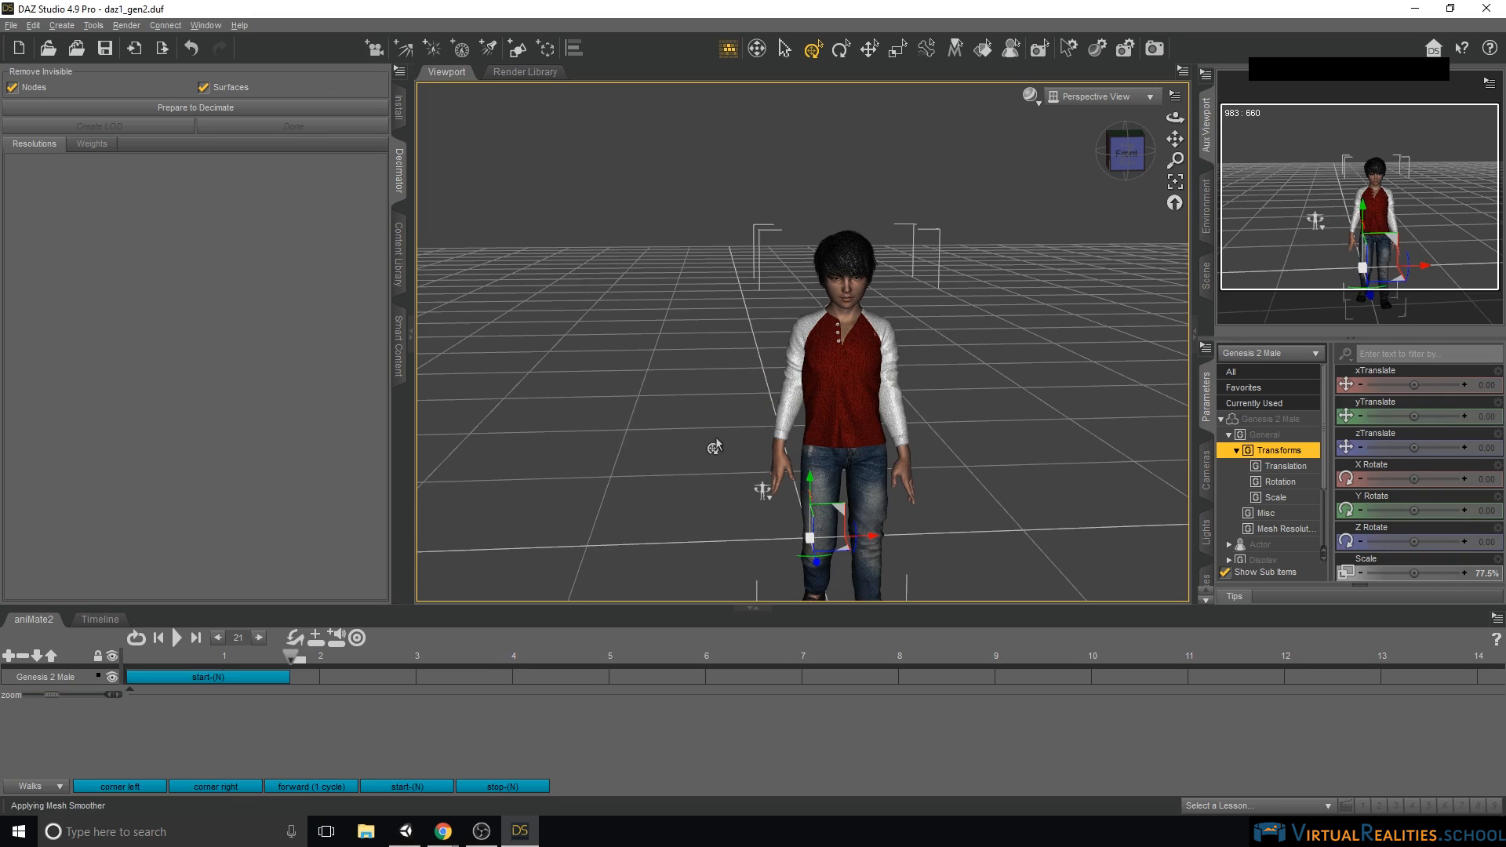
click(102, 622)
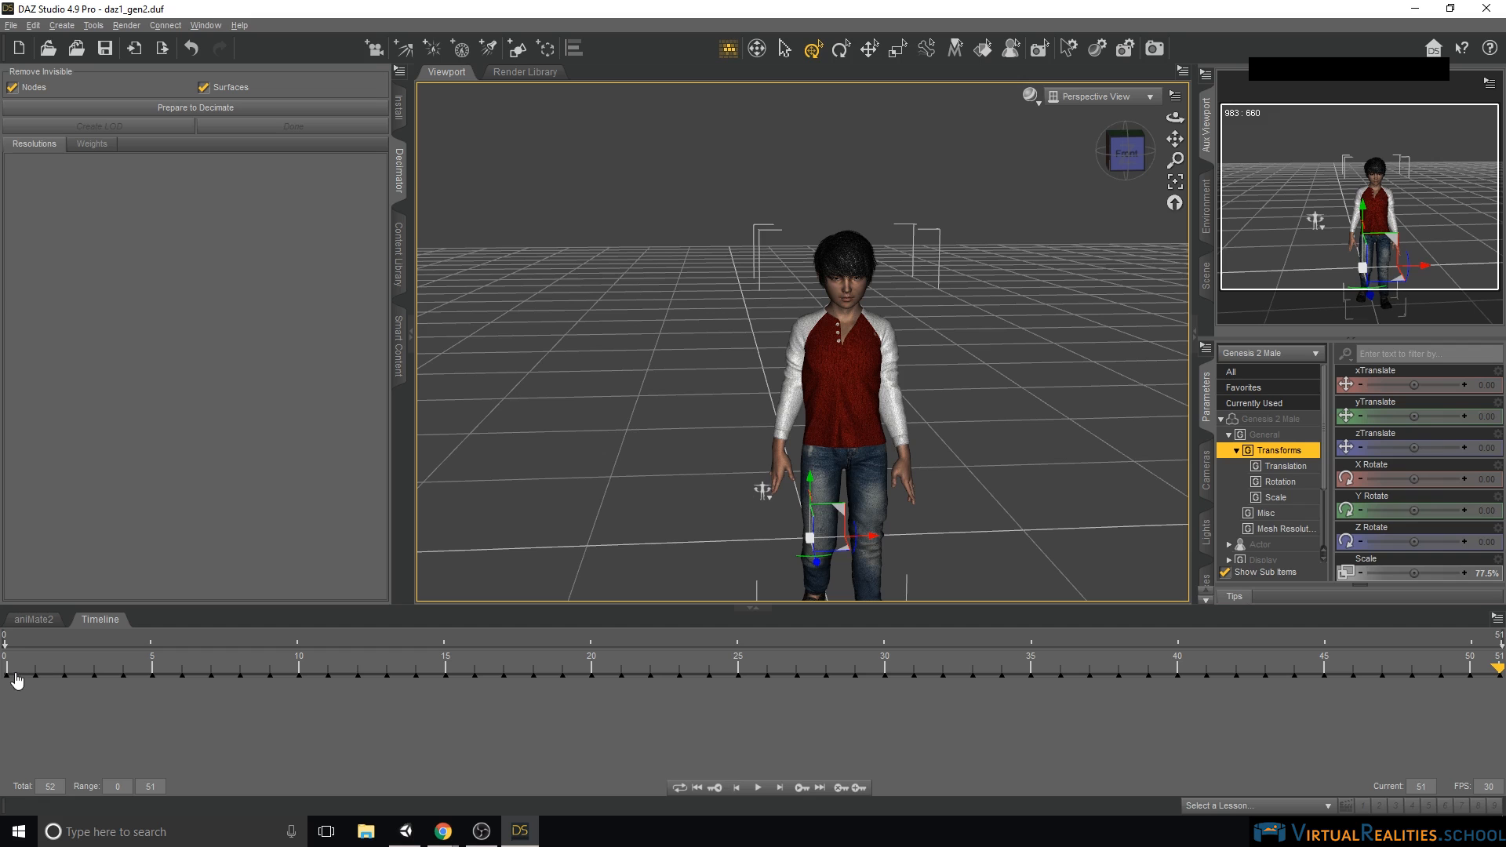
mouse_move(15, 675)
mouse_down()
mouse_move(1482, 672)
mouse_move(8, 667)
mouse_up()
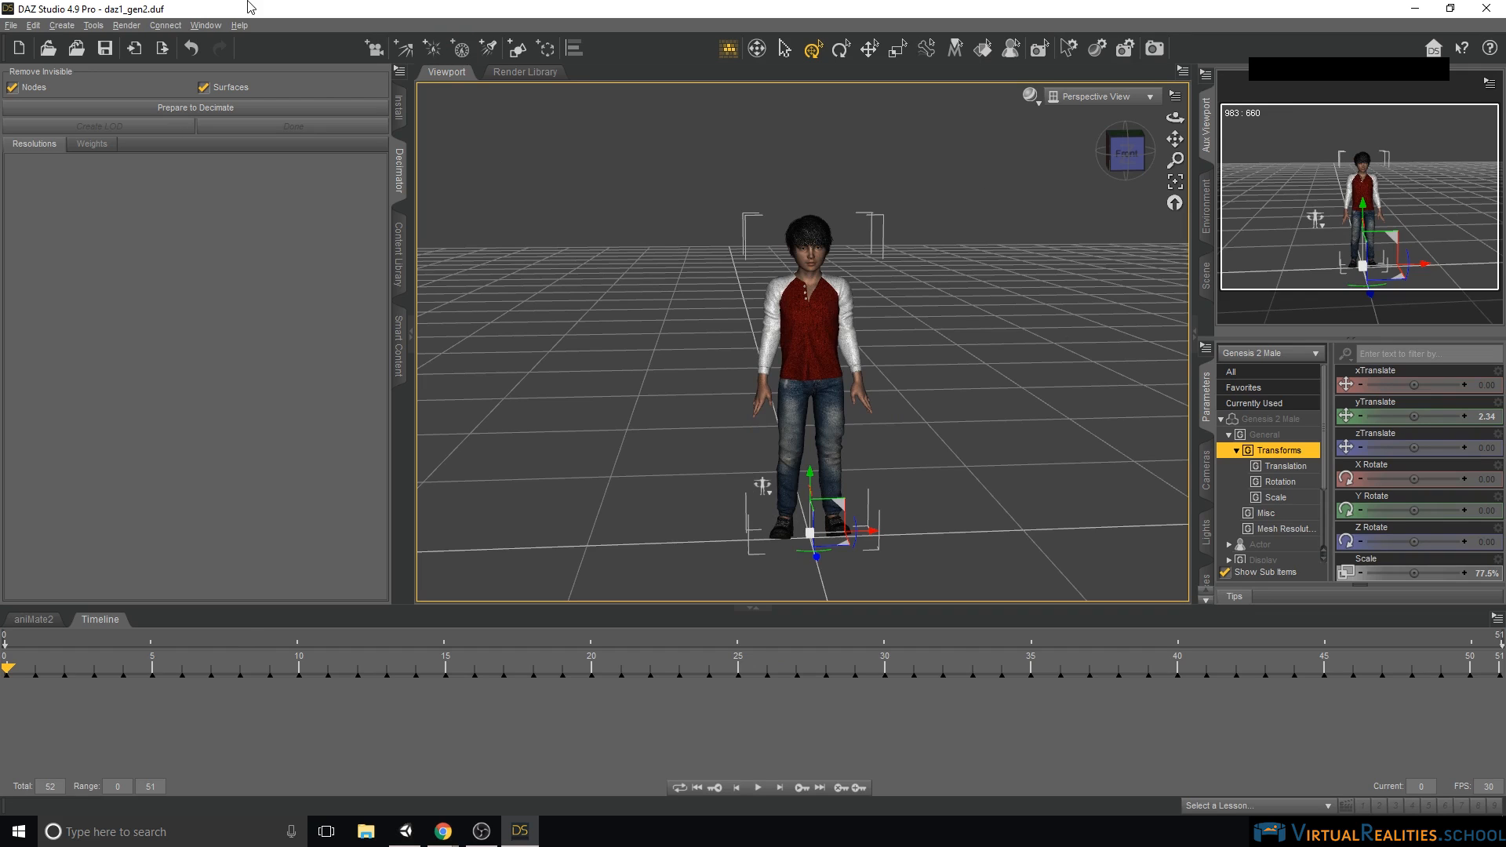
- Export the character with figures and animations as an Autodesk FBX file named daz_gen2_animations in the Animations folder
click(11, 26)
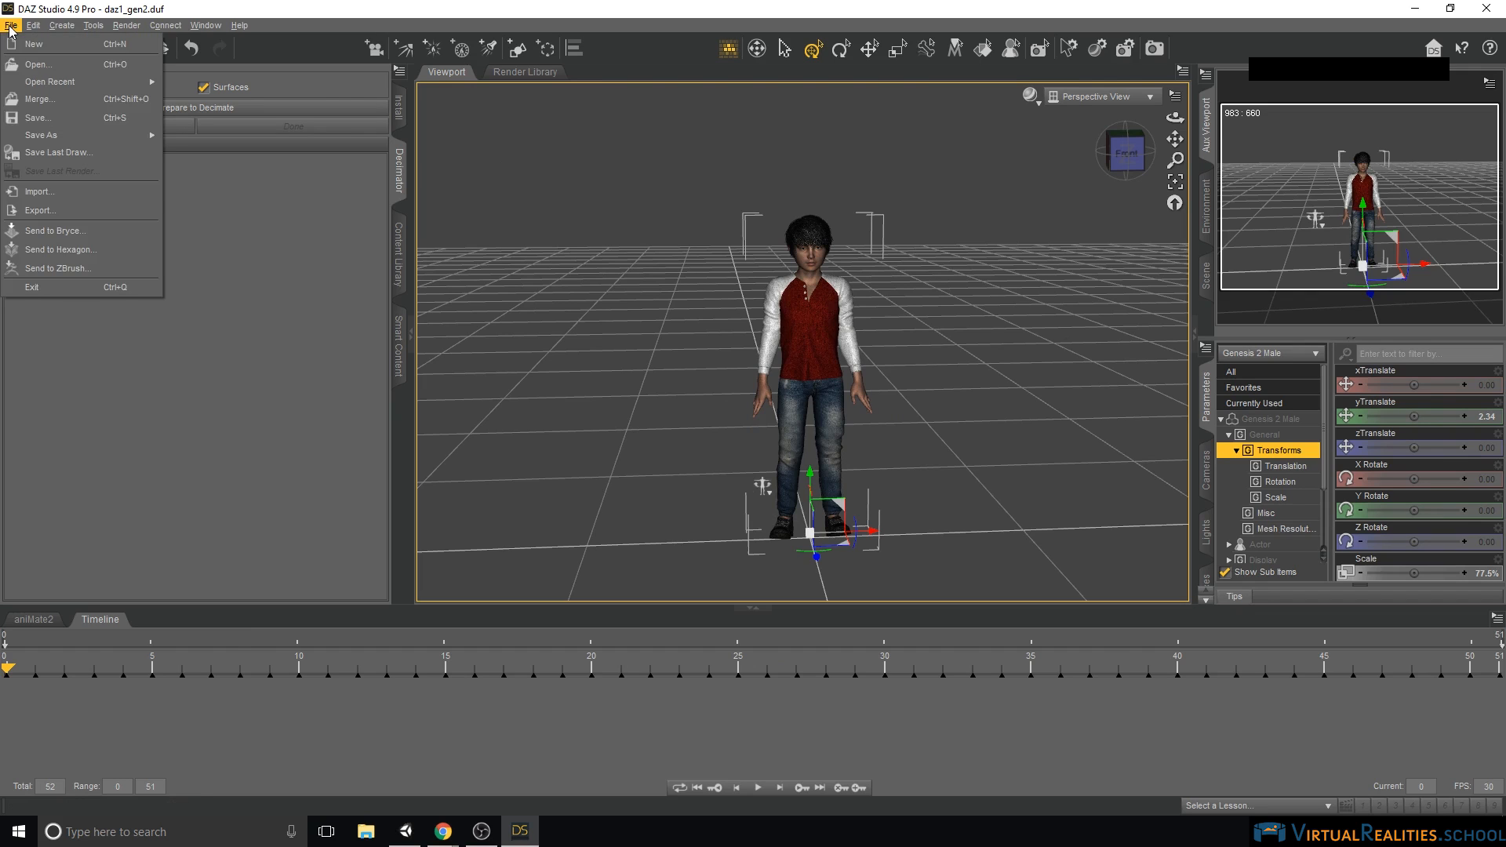
click(39, 211)
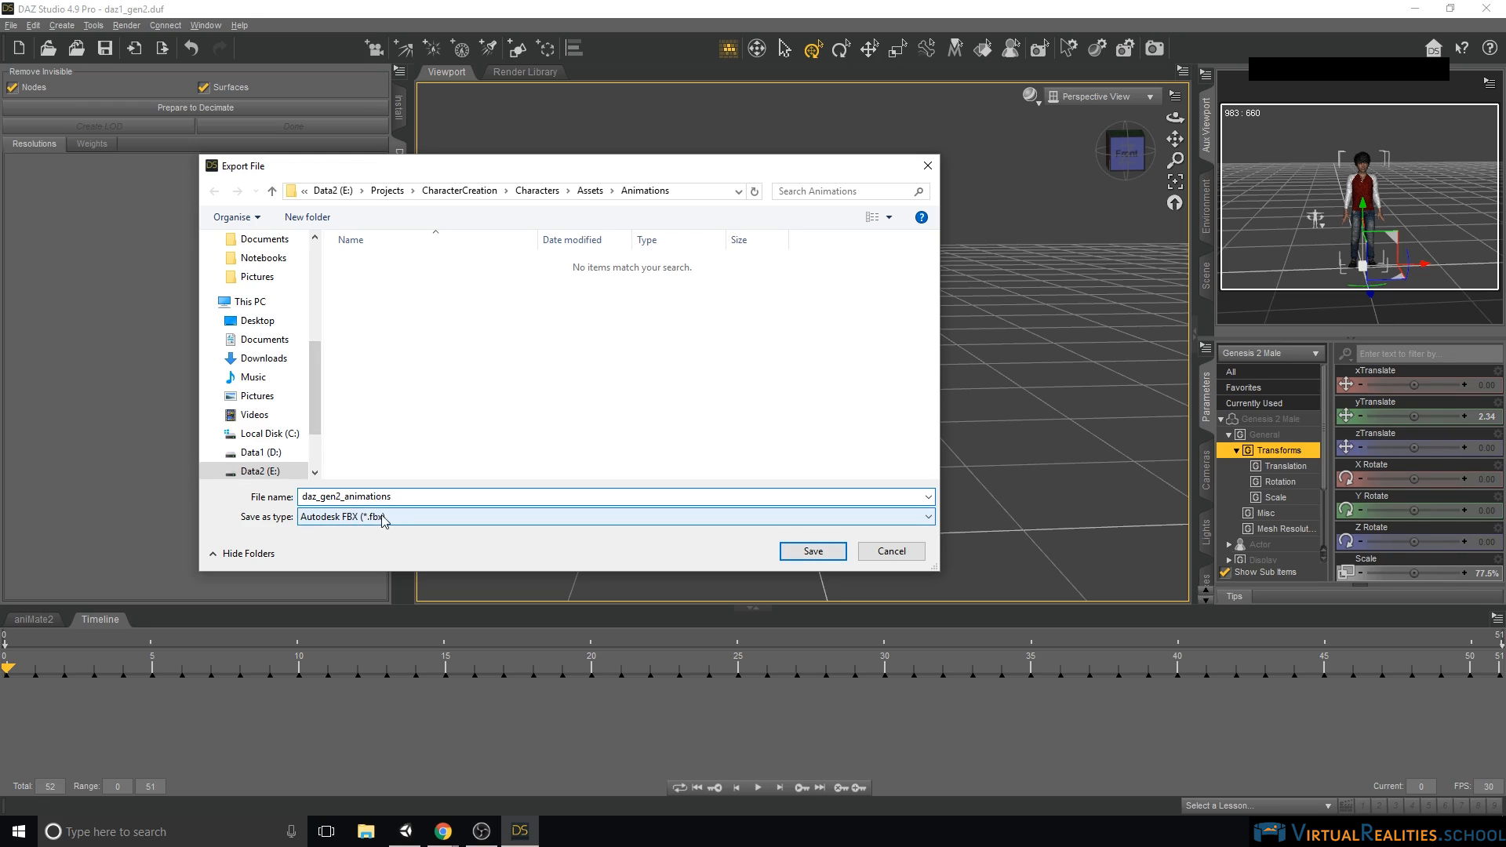
click(816, 553)
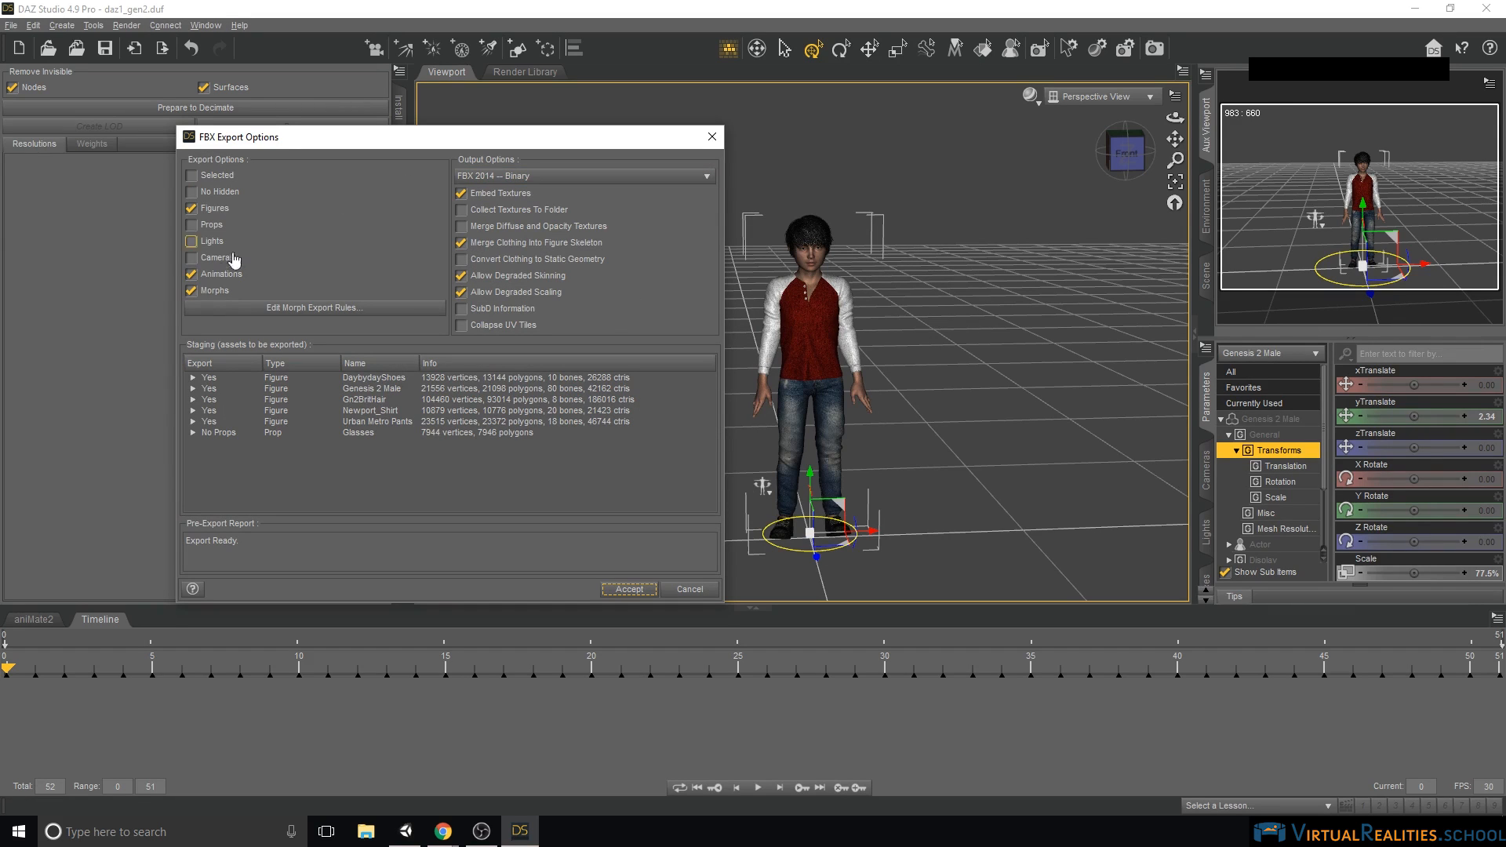
click(206, 280)
click(216, 292)
click(213, 217)
click(212, 280)
click(201, 276)
click(630, 590)
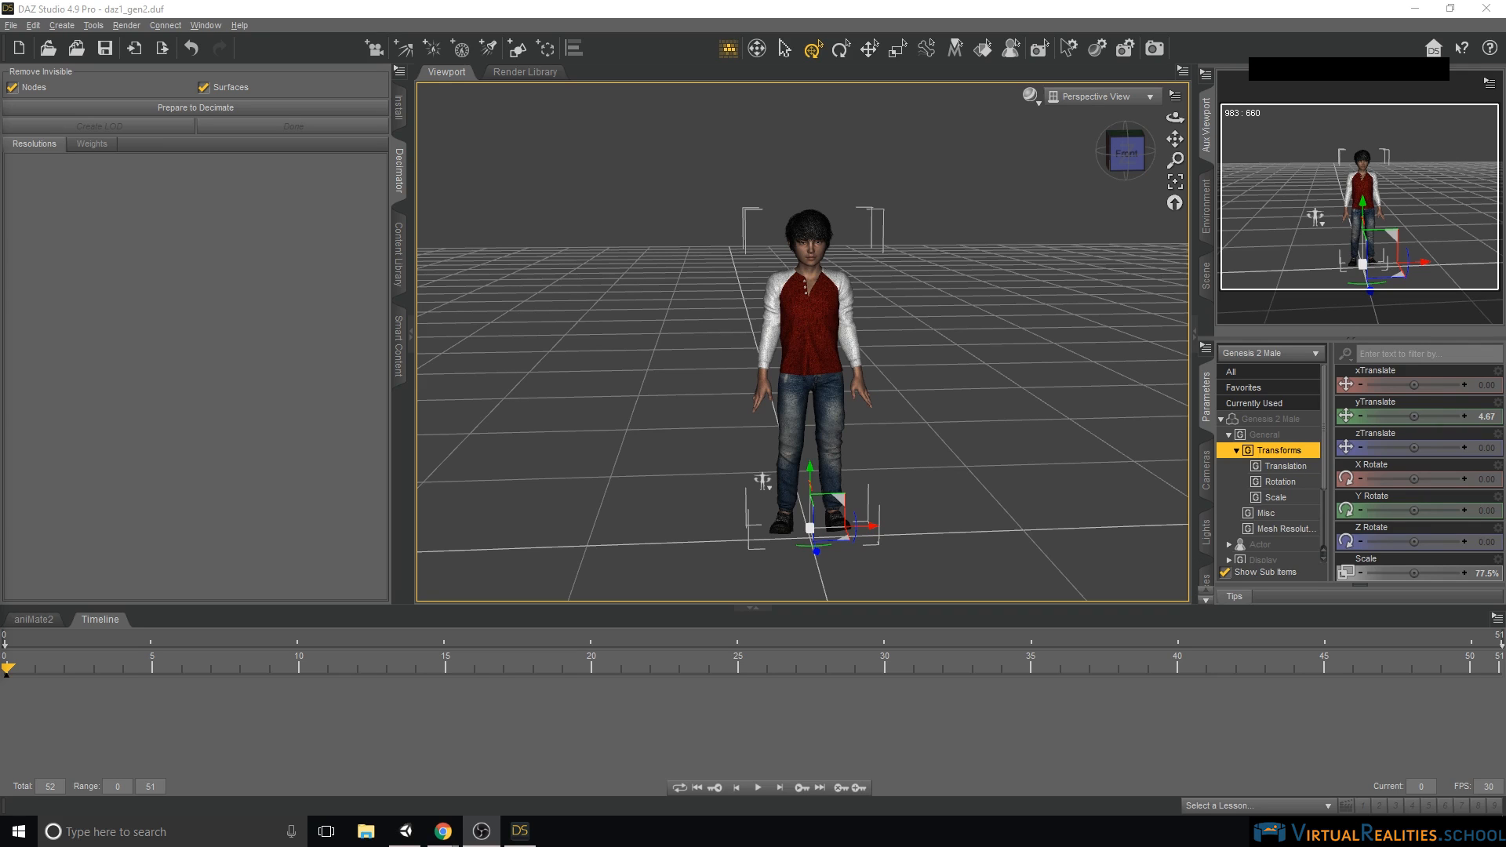
- Append the forward (1 cycle) aniBlock directly after start-(N) on the Genesis 2 Male track and scrub through the first block
click(35, 620)
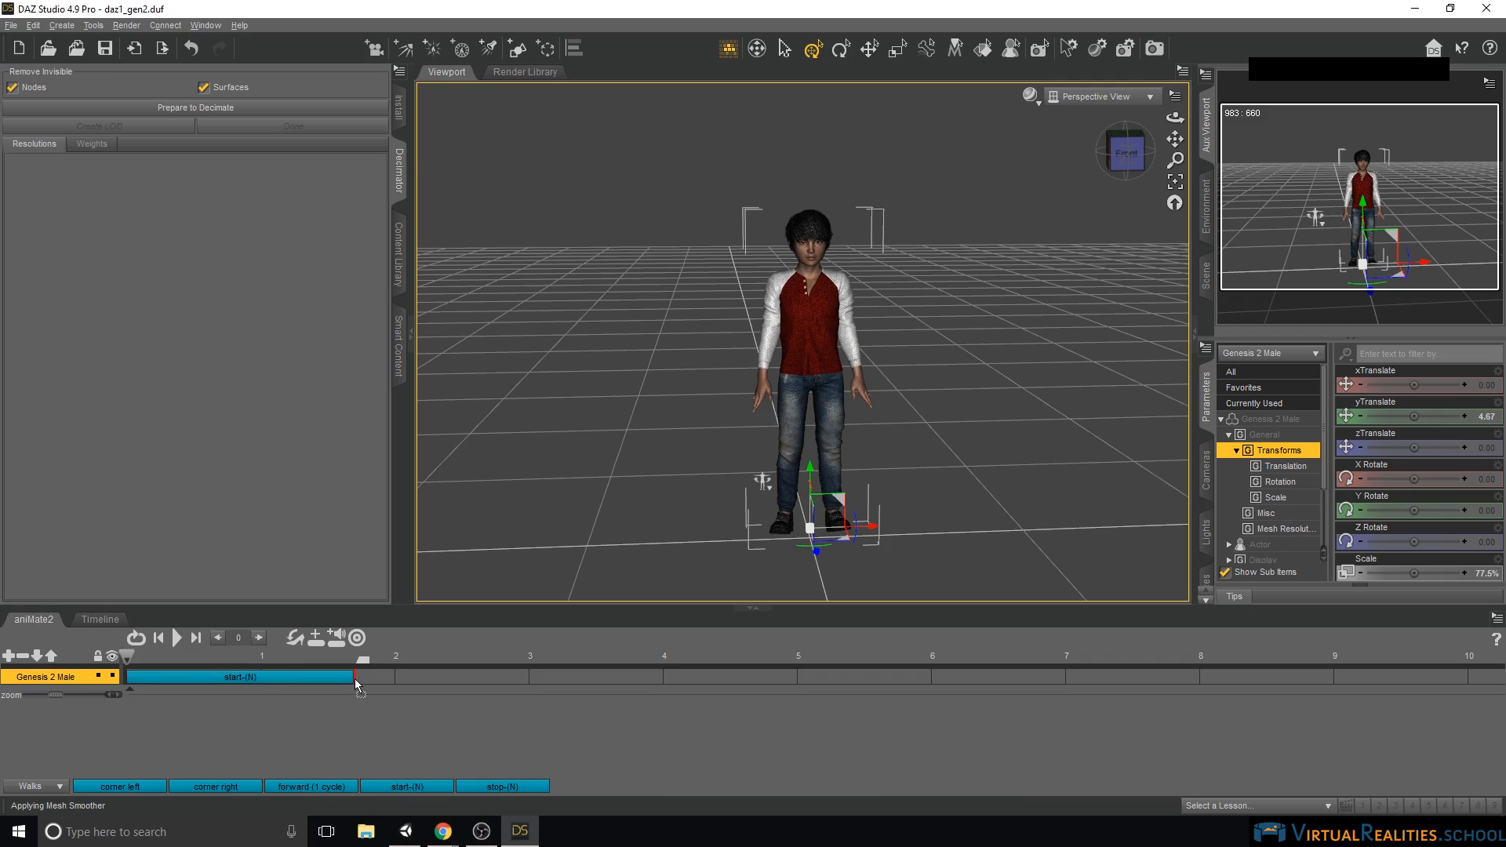
drag(355, 680, 355, 679)
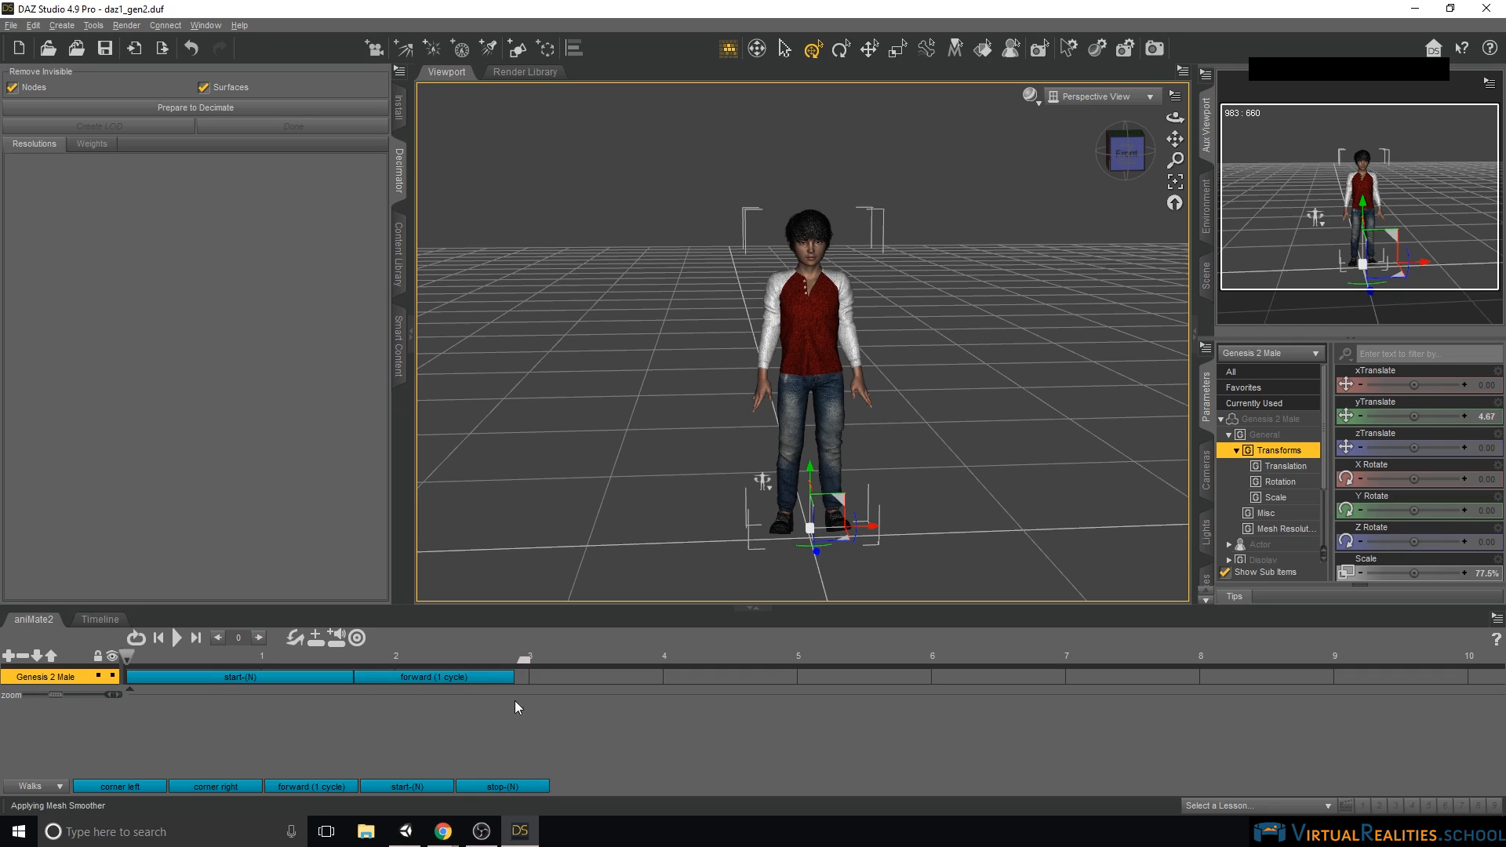
drag(128, 654, 352, 670)
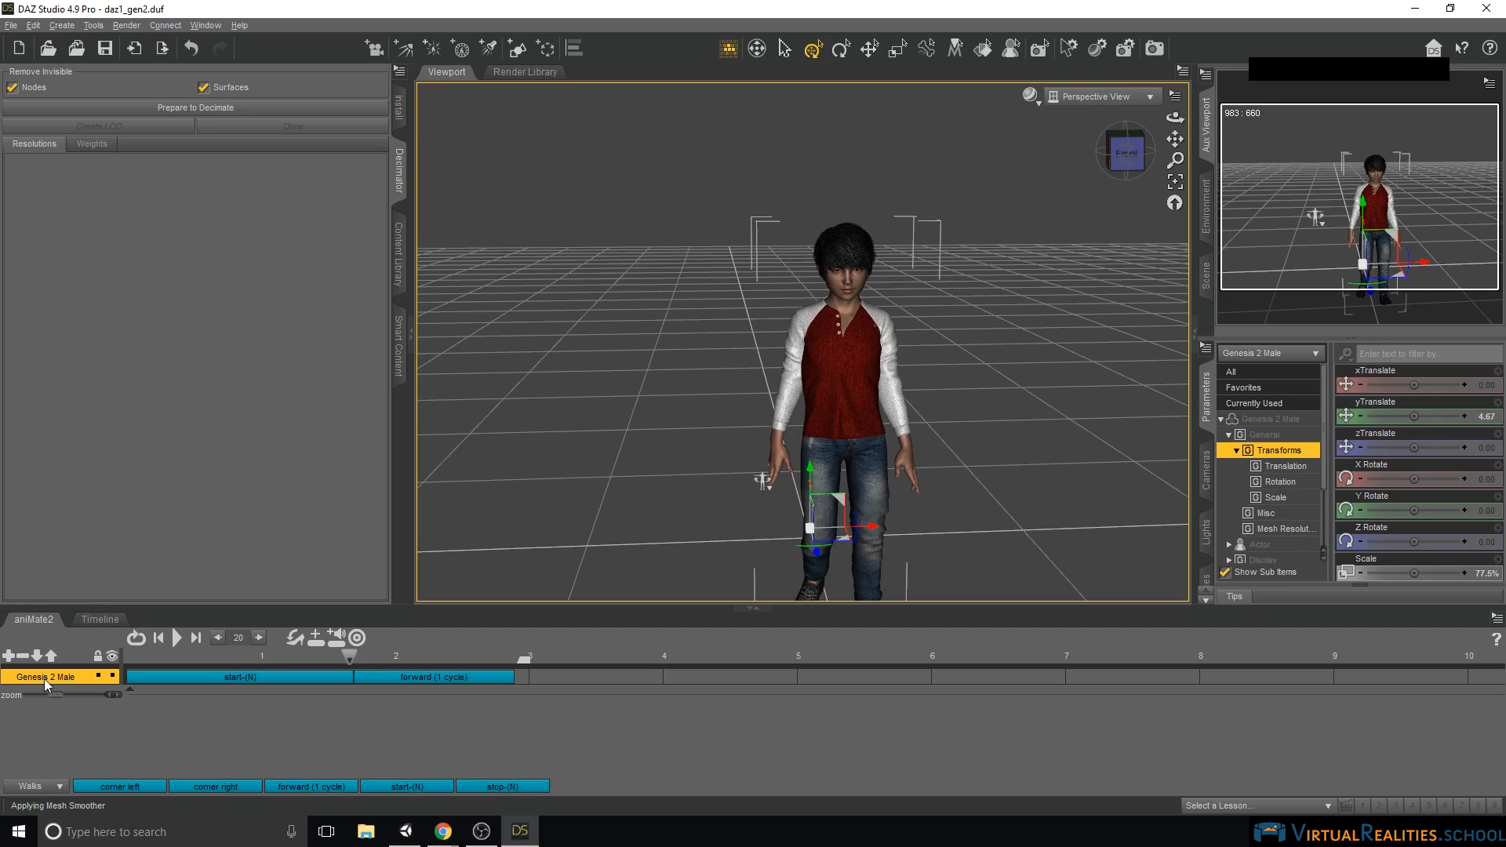
click(98, 677)
click(78, 679)
drag(349, 658, 100, 676)
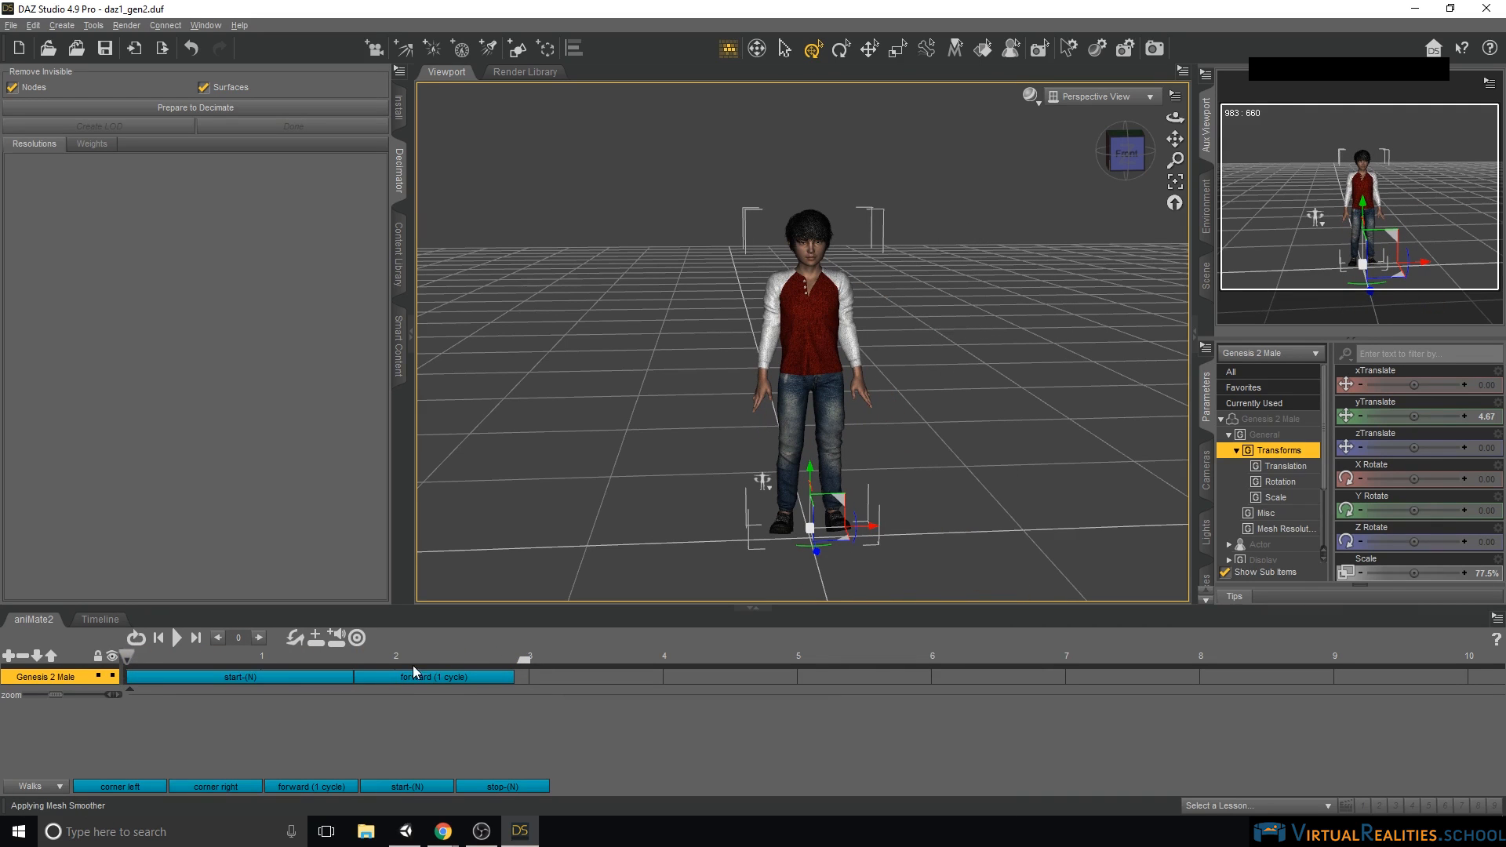
- Bake the combined start-(N) and forward (1 cycle) aniBlocks to studio keyframes and set the Timeline playhead to frame 0
right_click(393, 712)
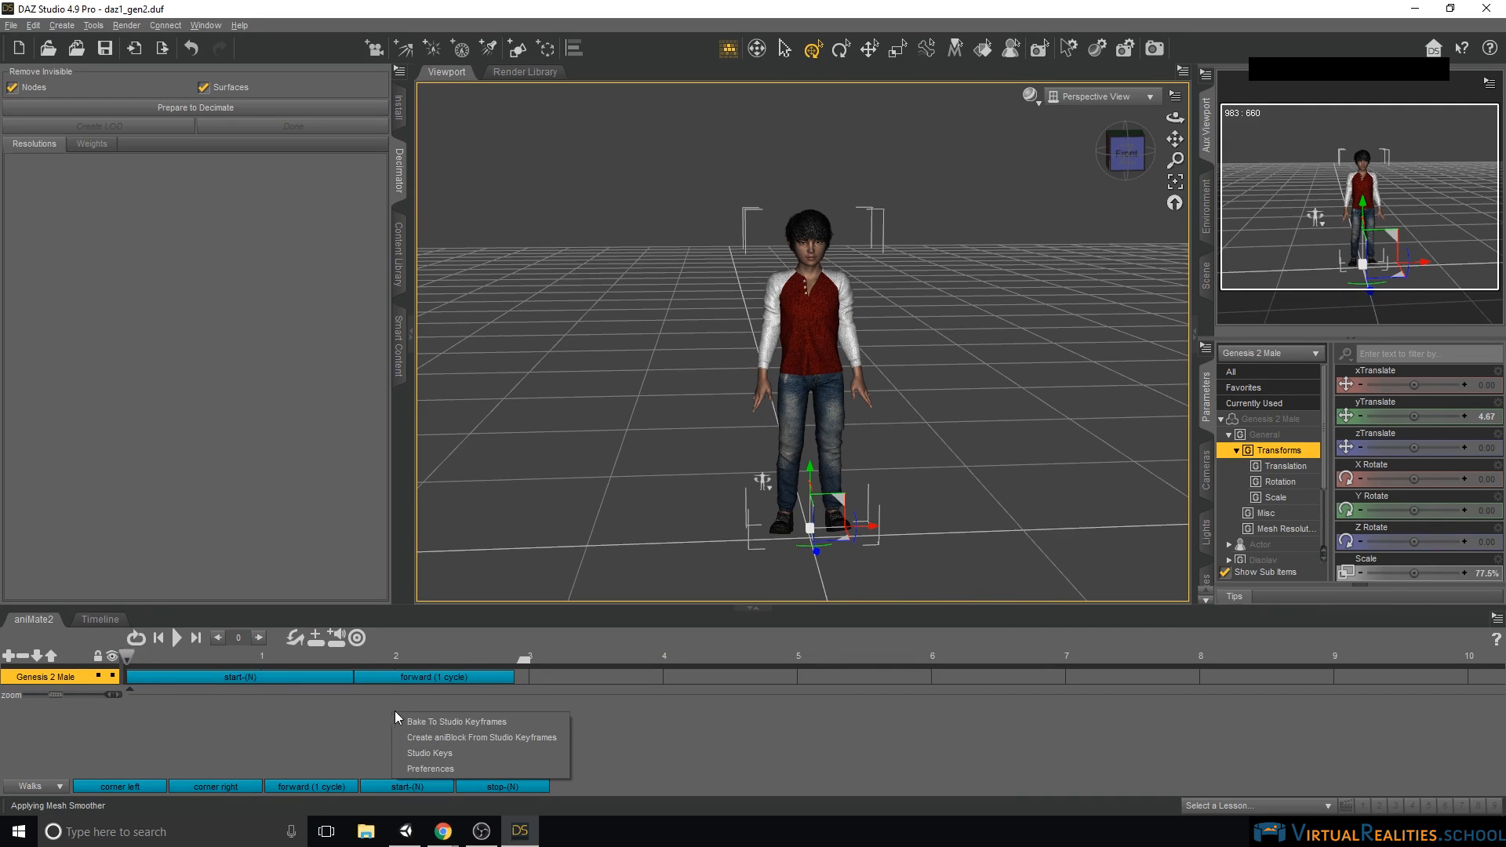
click(448, 722)
click(714, 440)
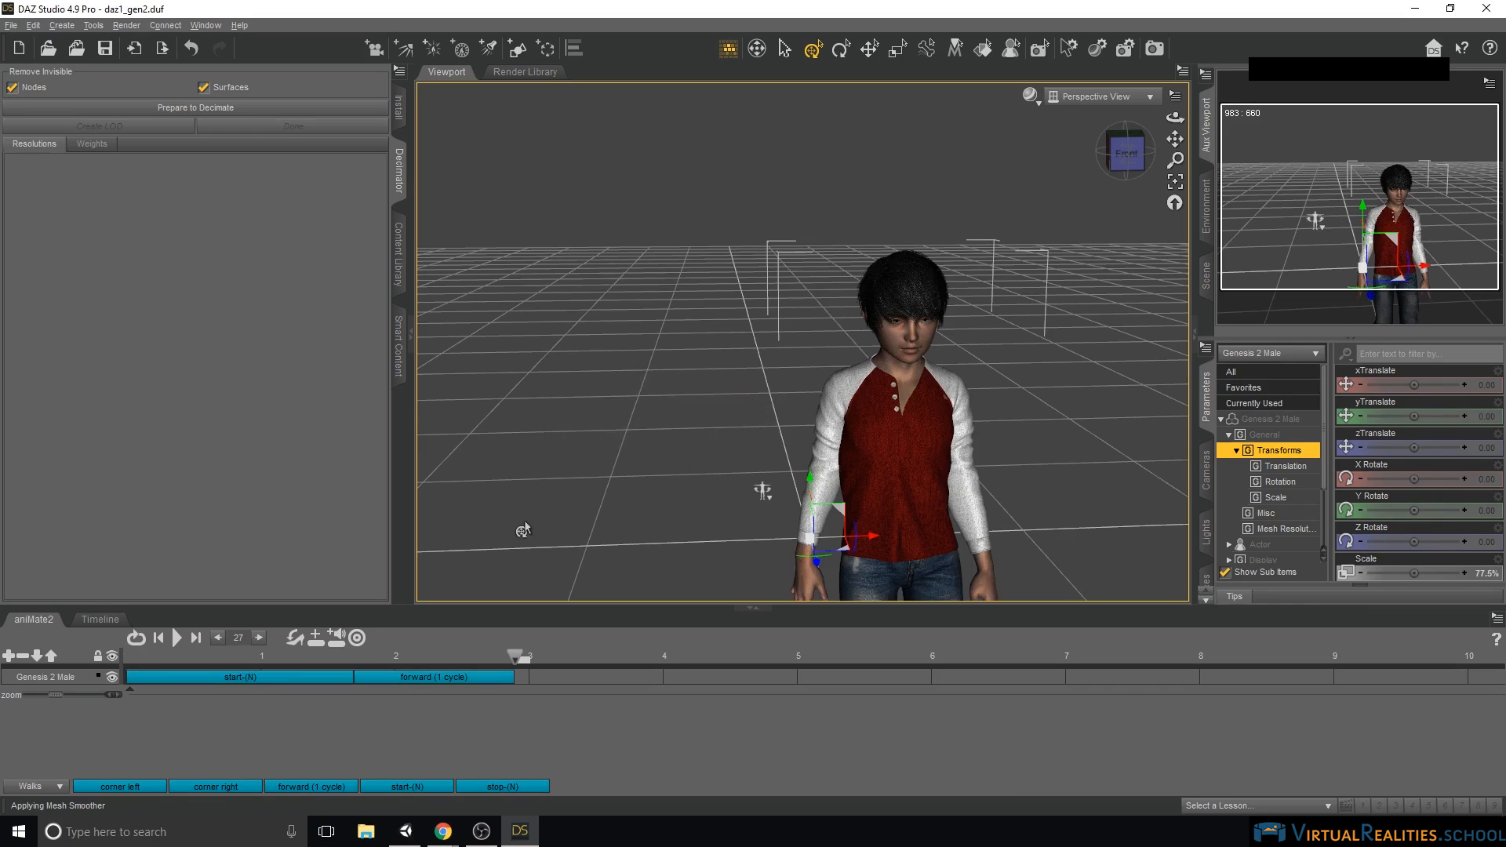
click(97, 620)
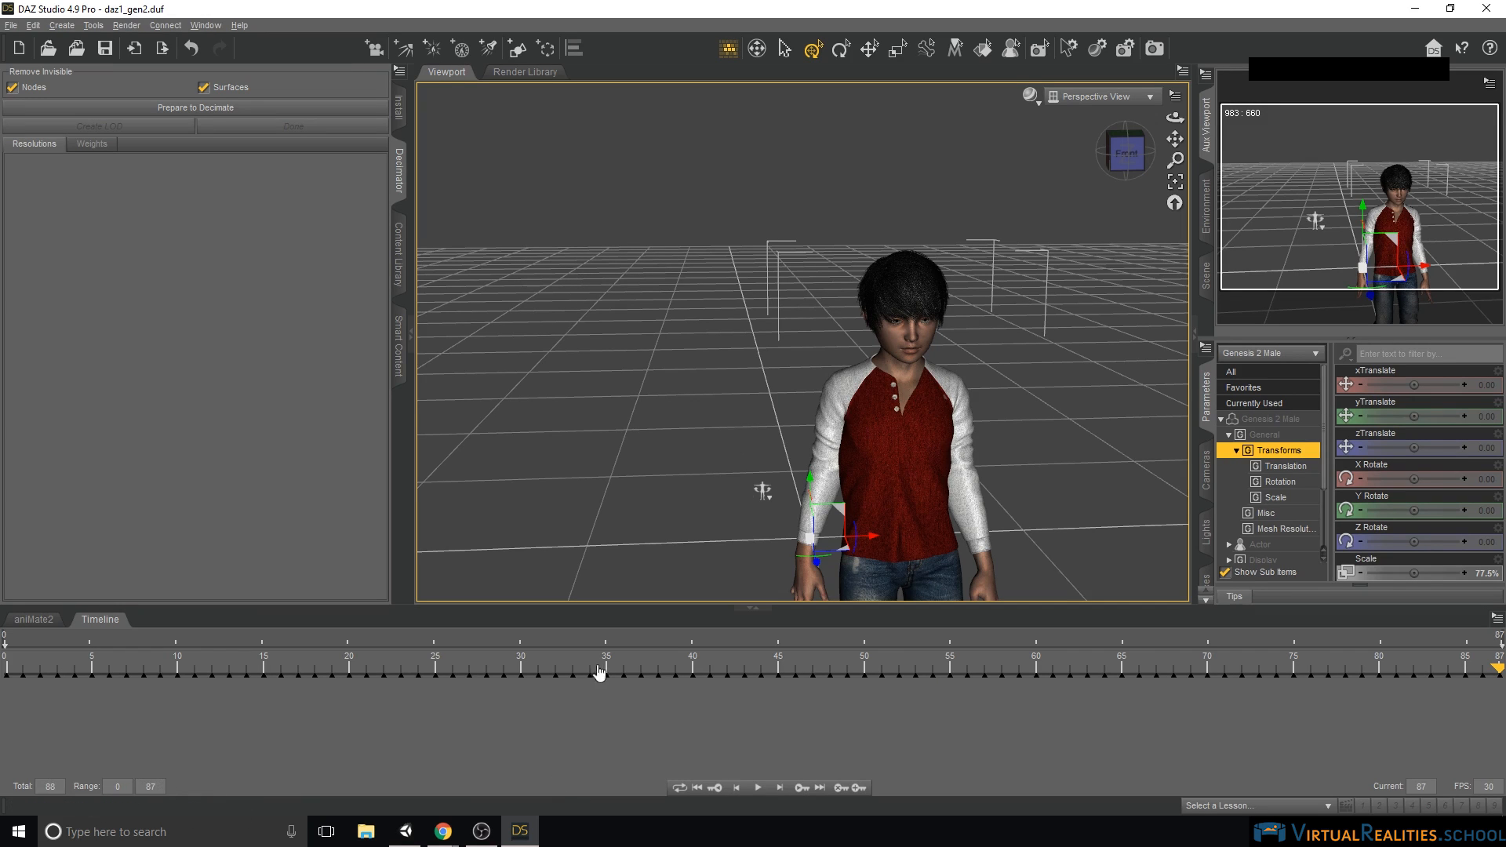
drag(1497, 669, 848, 663)
drag(608, 661, 6, 667)
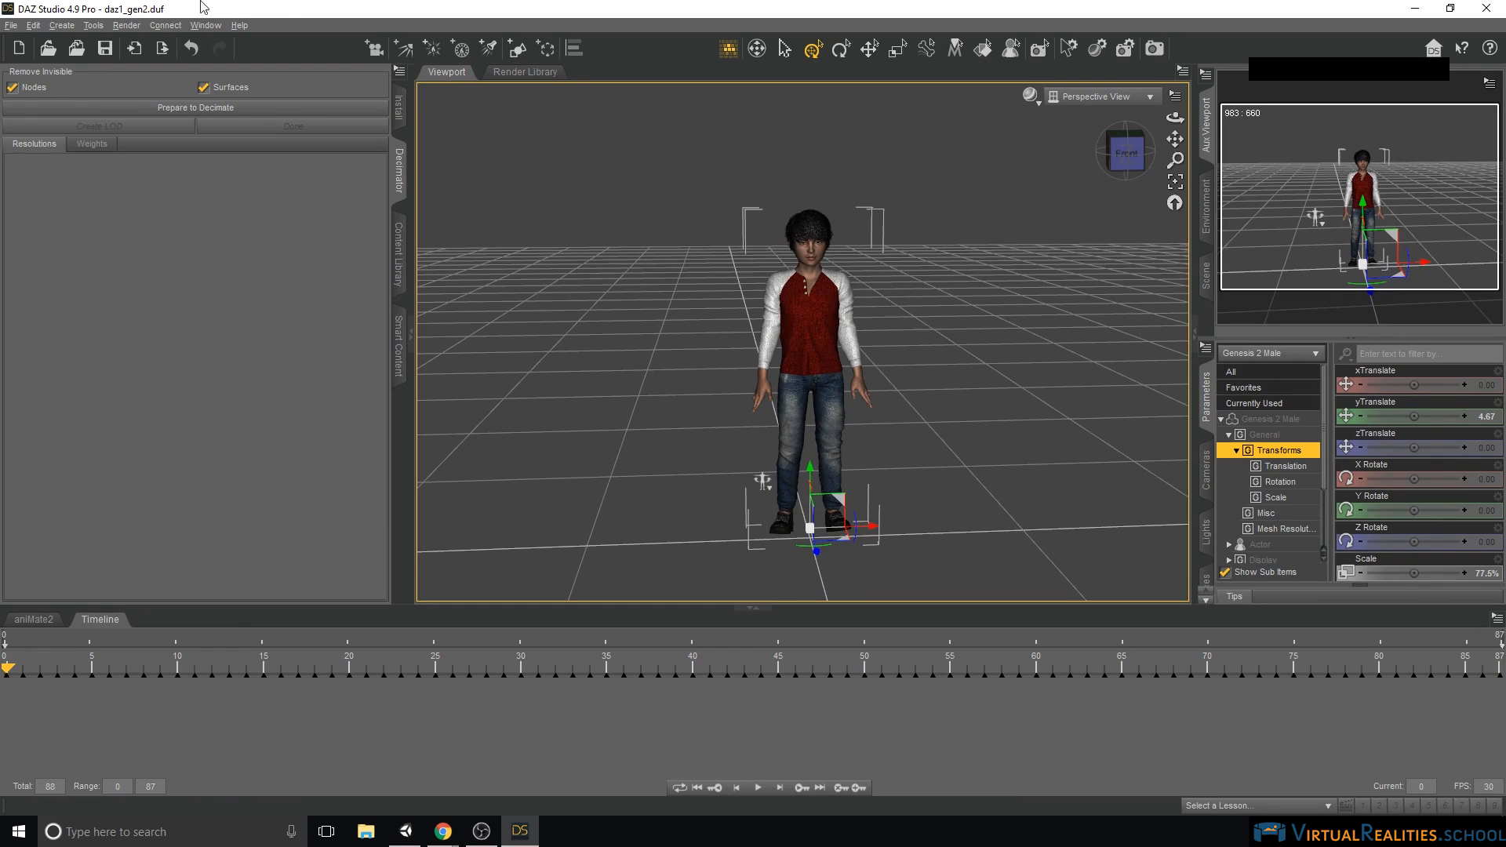
- Start an Autodesk FBX export of the scene and save it as daz_gen2_animations2.fbx in the Animations folder
click(11, 25)
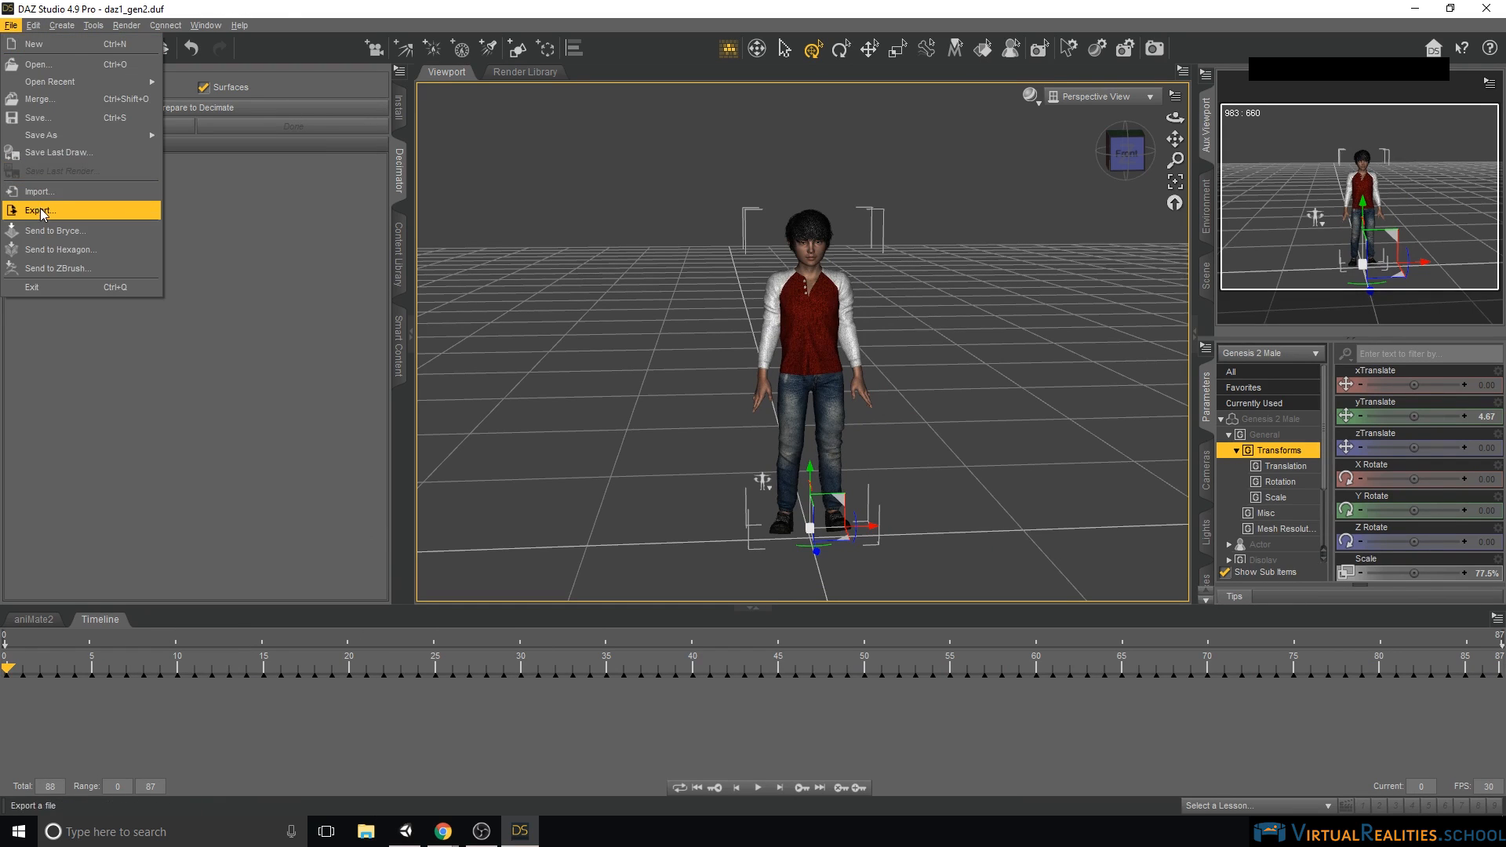
click(36, 206)
click(413, 265)
click(389, 497)
double_click(395, 499)
click(391, 495)
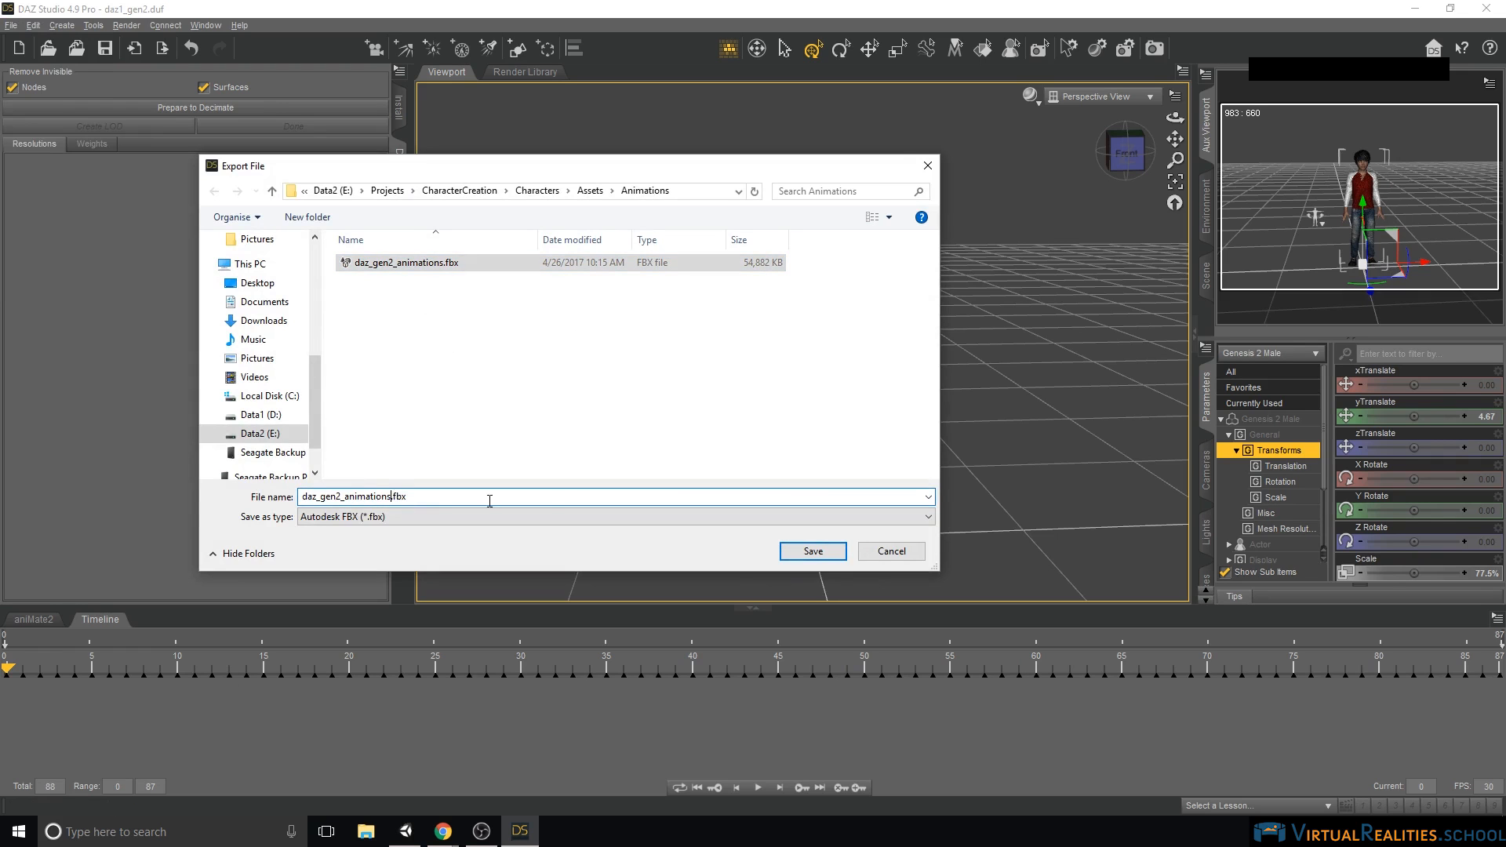
text(2)
click(809, 552)
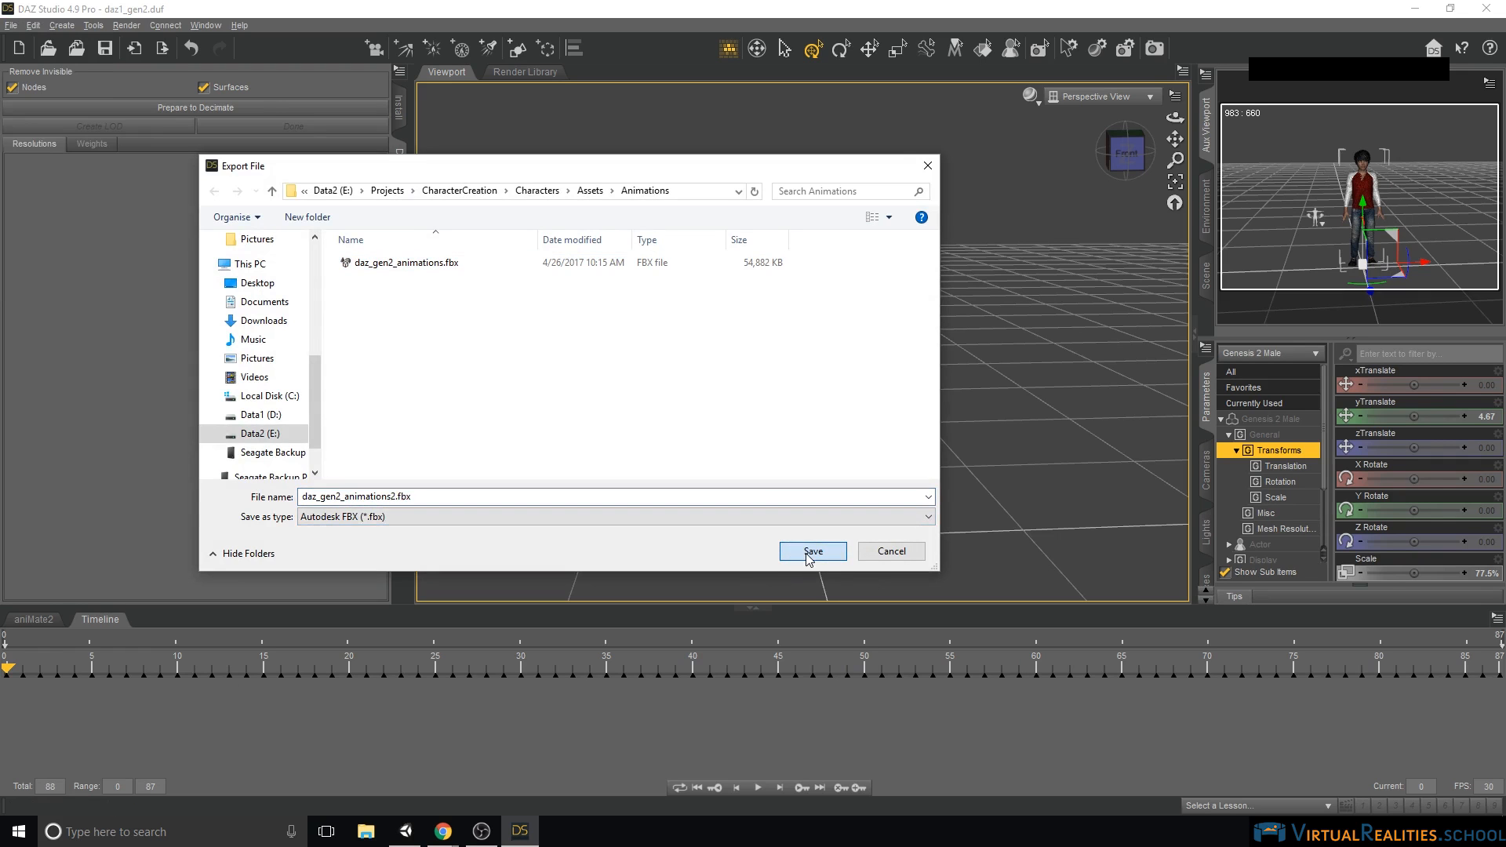
- Set the FBX output format to FBX 2014 -- Binary, keep Morphs enabled and run the export
click(520, 185)
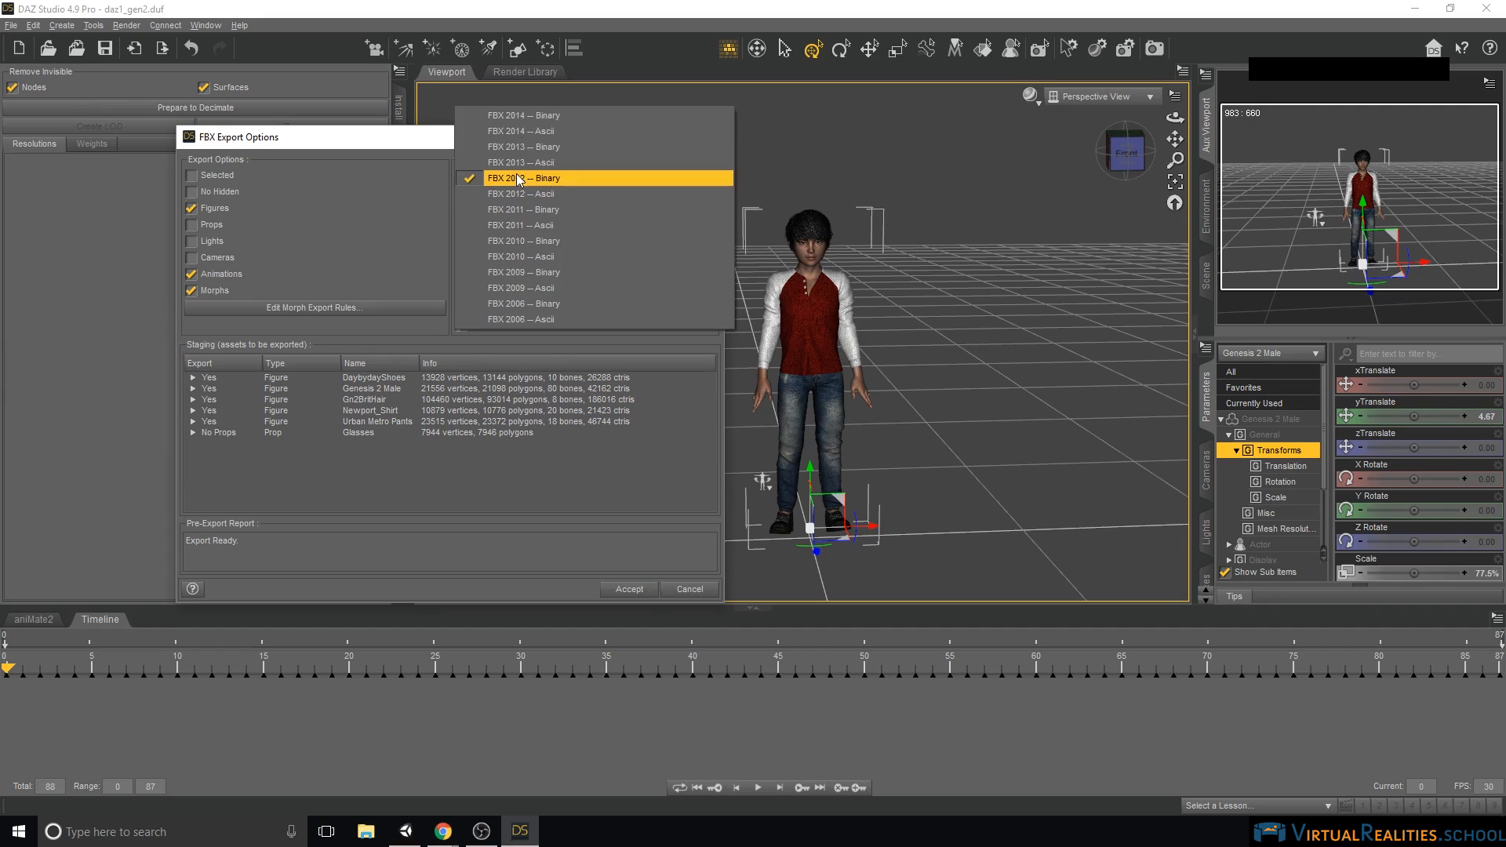
click(531, 119)
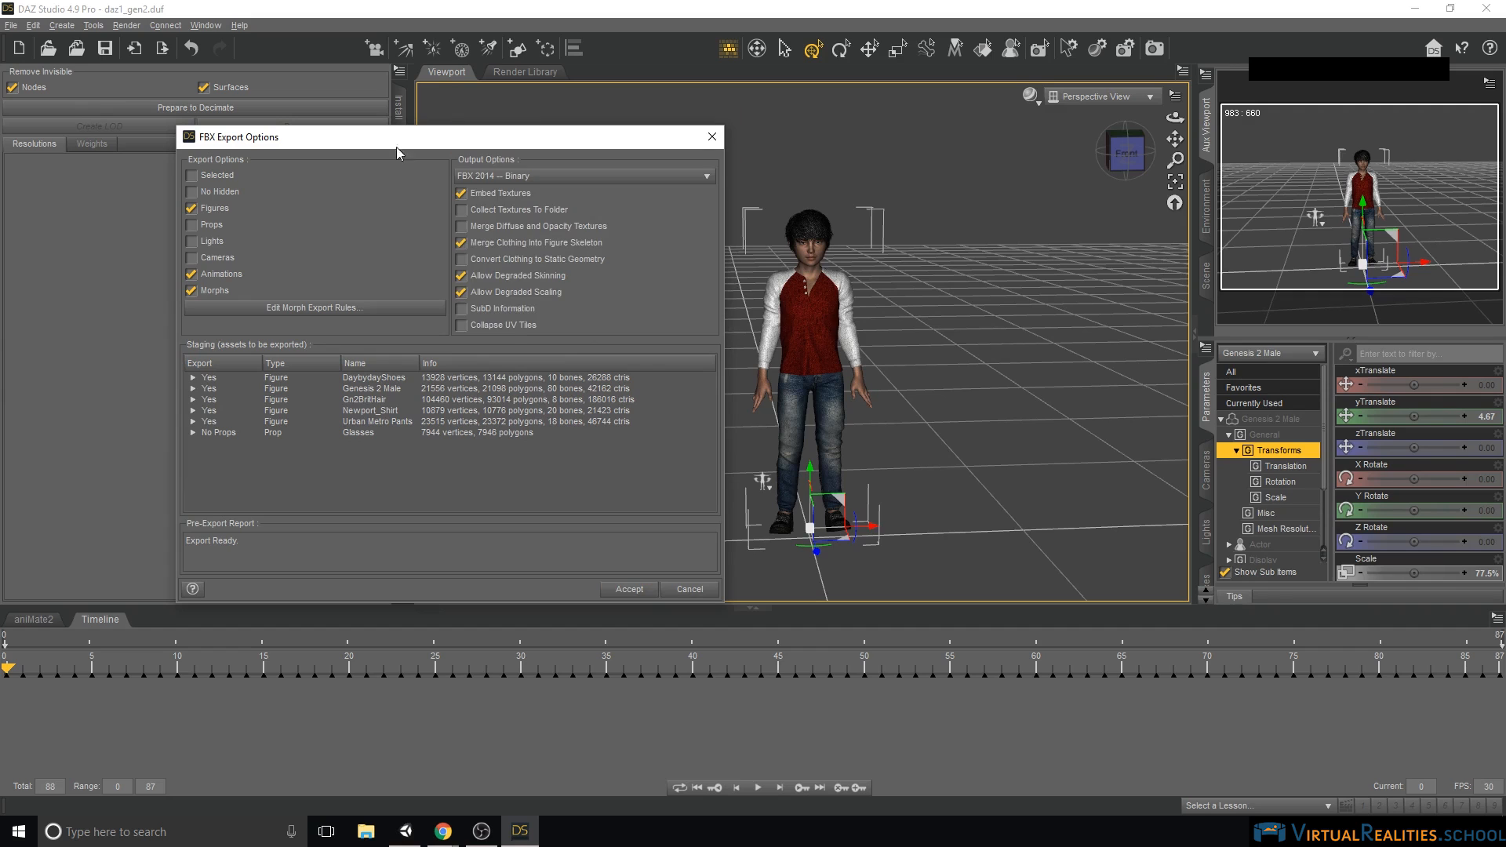
click(192, 291)
click(192, 291)
click(628, 596)
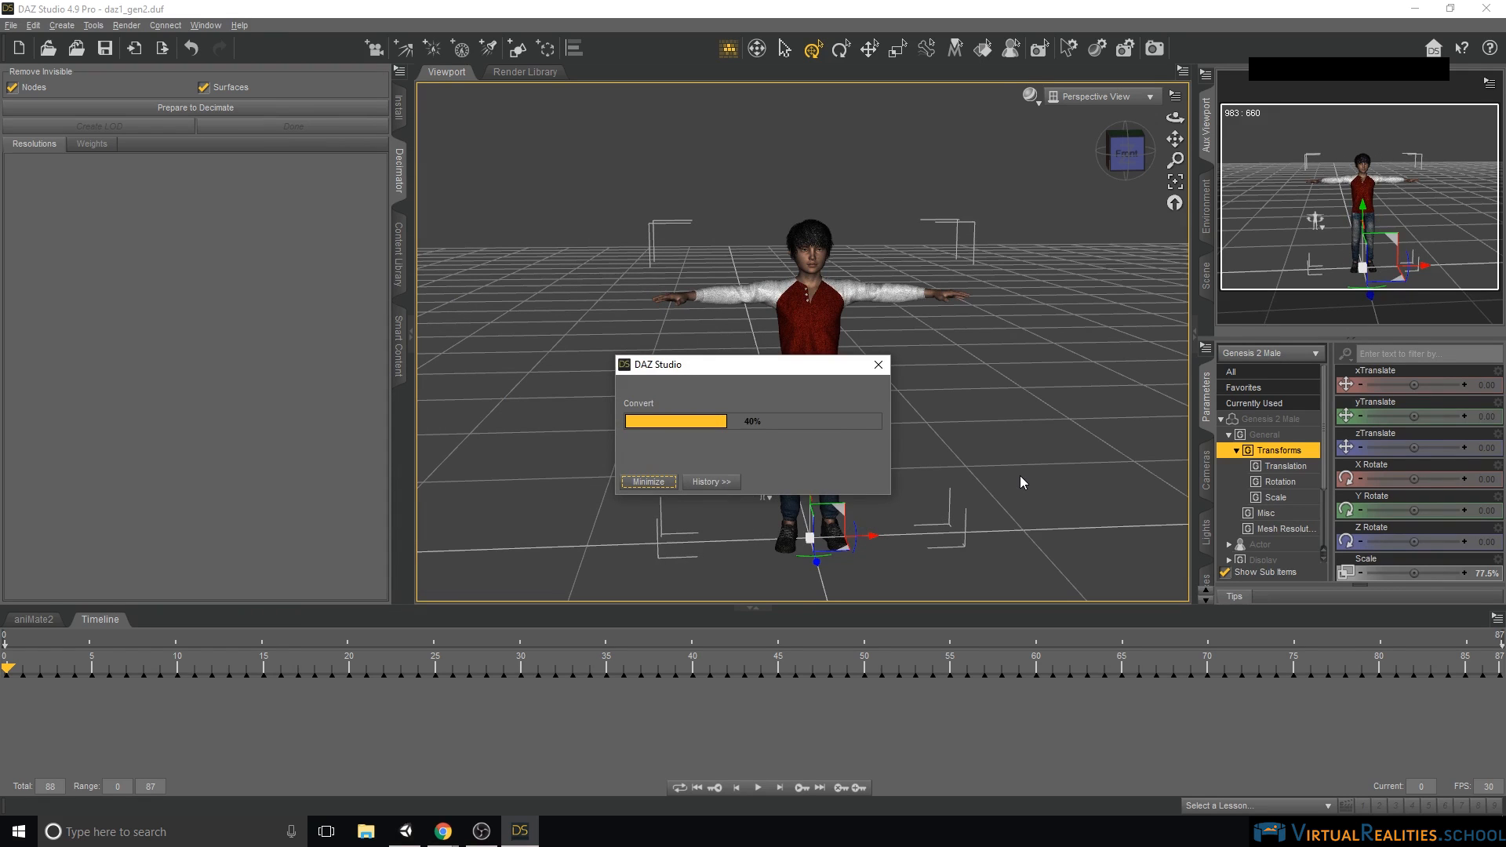
- Switch to Unity and place the daz_gen2_animations and daz_gen2_animations2 models side by side in front of the character row
click(405, 832)
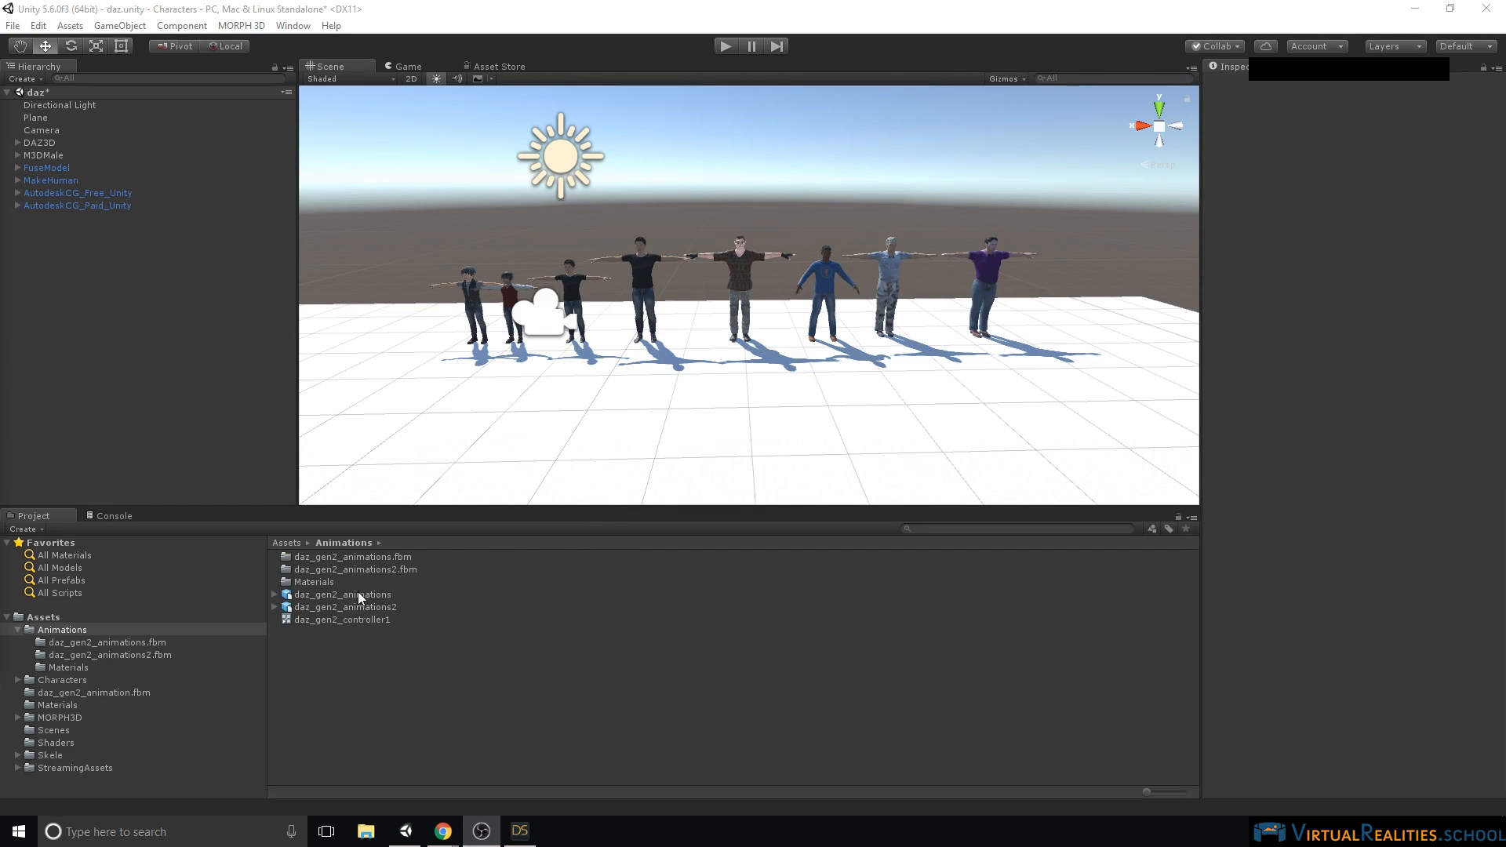
click(542, 480)
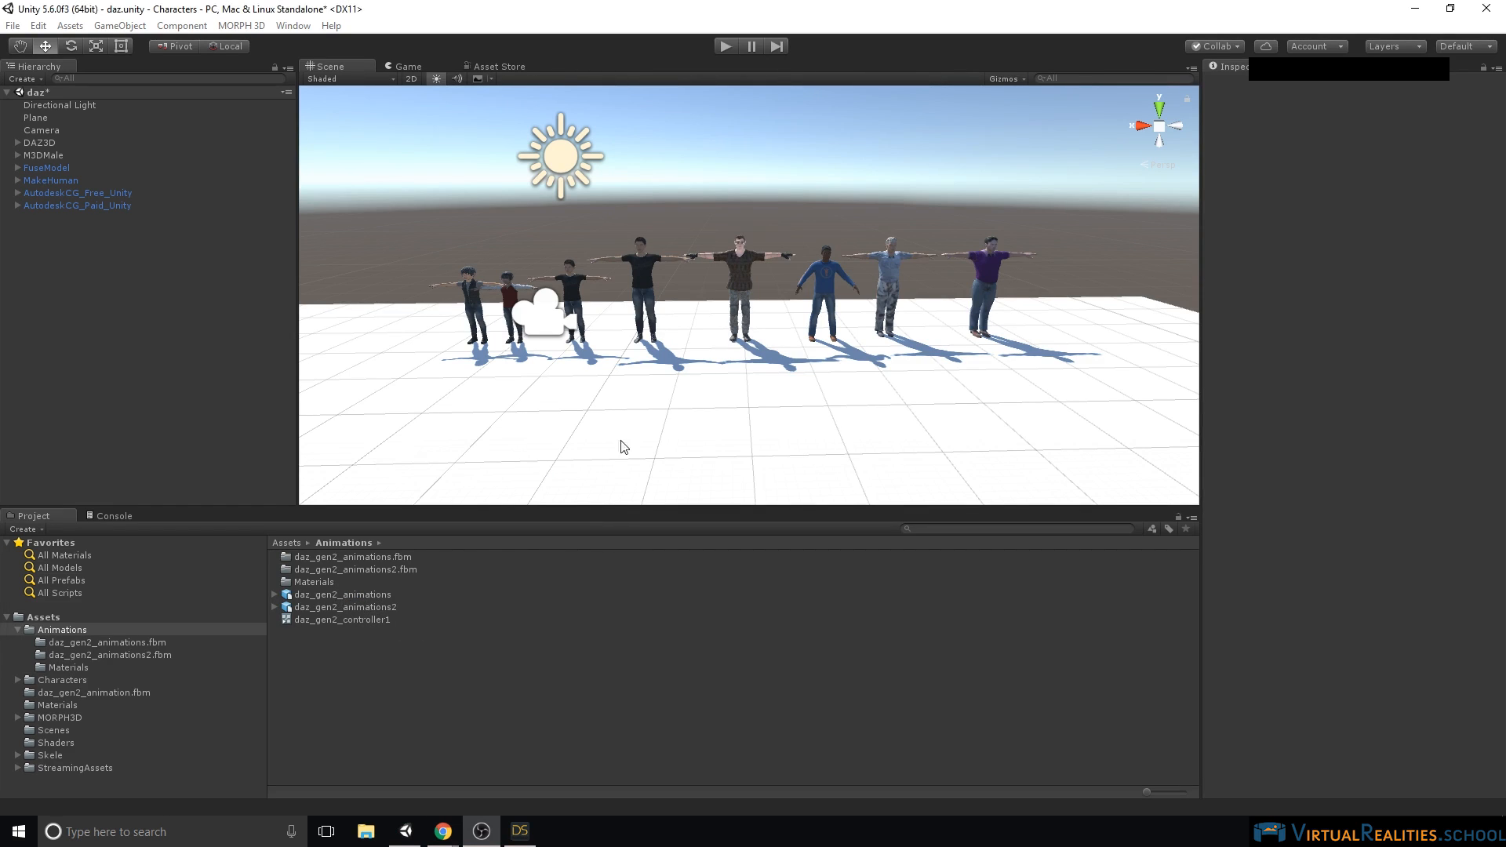
drag(342, 596, 674, 404)
drag(391, 607, 769, 409)
right_drag(615, 383, 645, 376)
scroll(645, 377, up, 3)
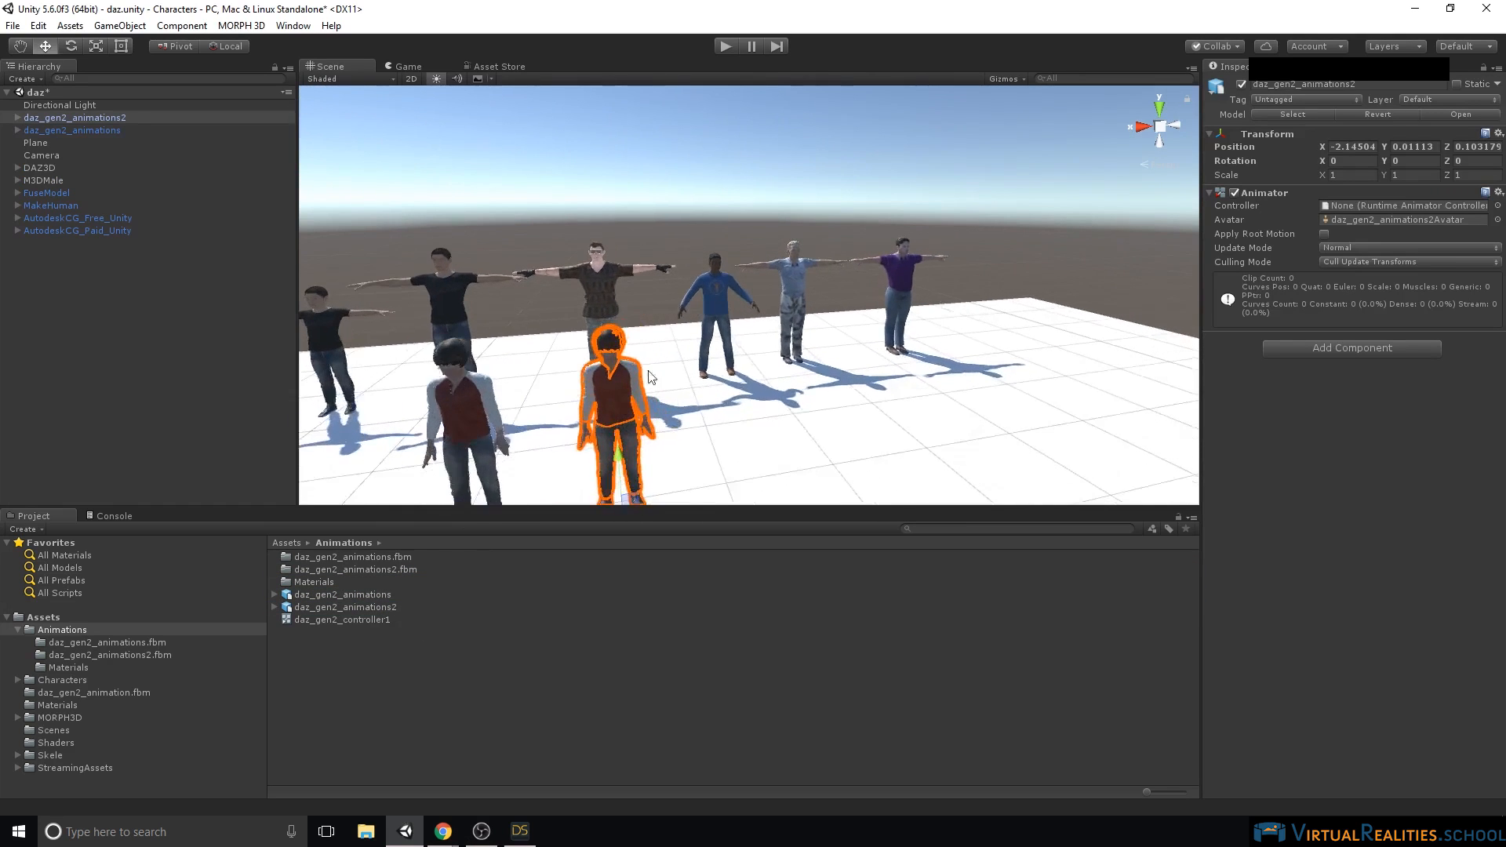
right_drag(835, 220, 677, 286)
scroll(687, 278, up, 3)
middle_drag(807, 226, 779, 263)
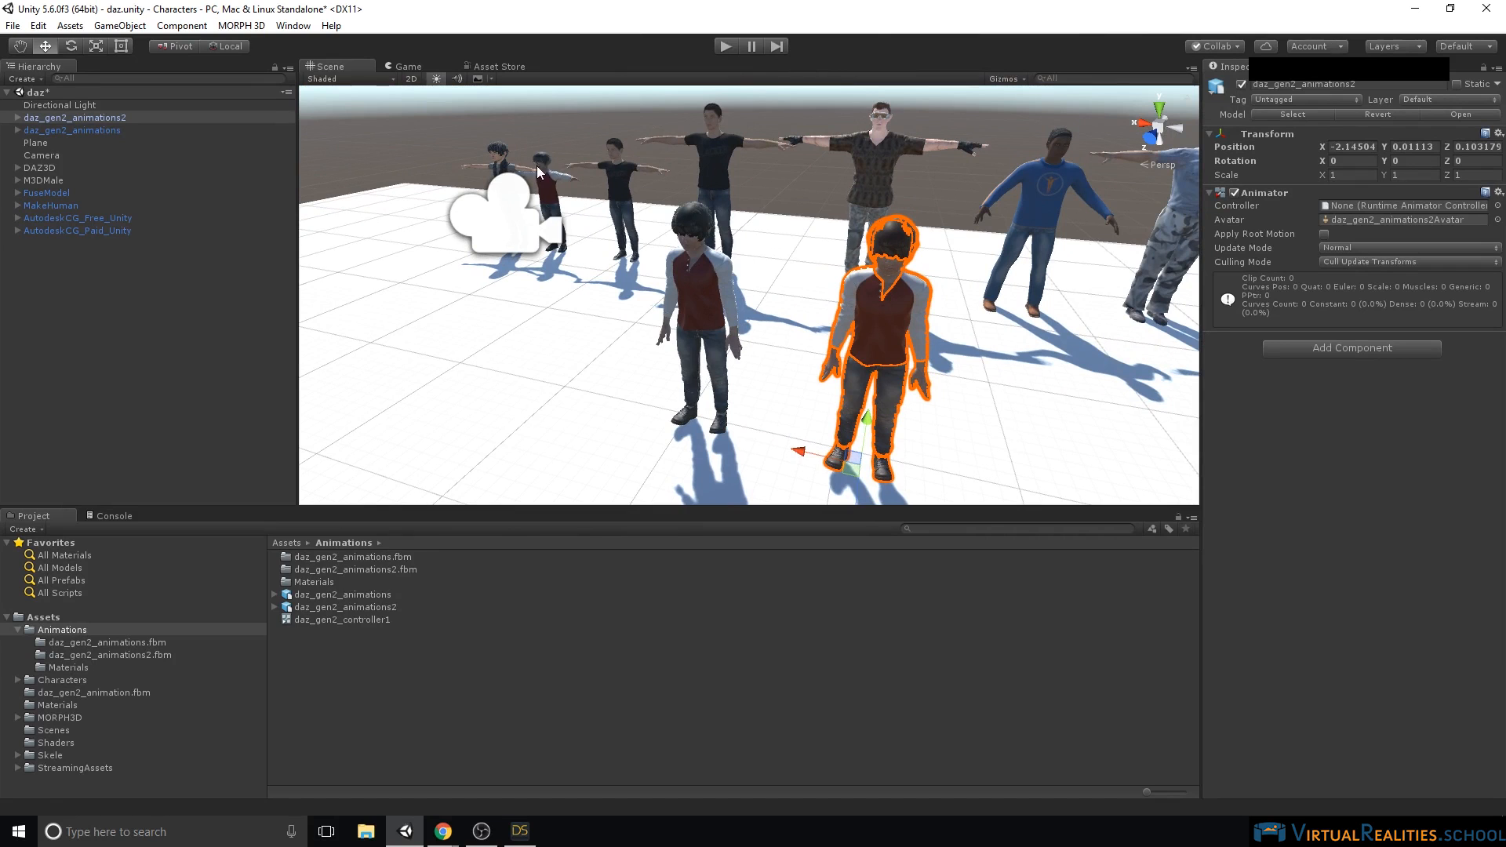
right_drag(547, 171, 598, 324)
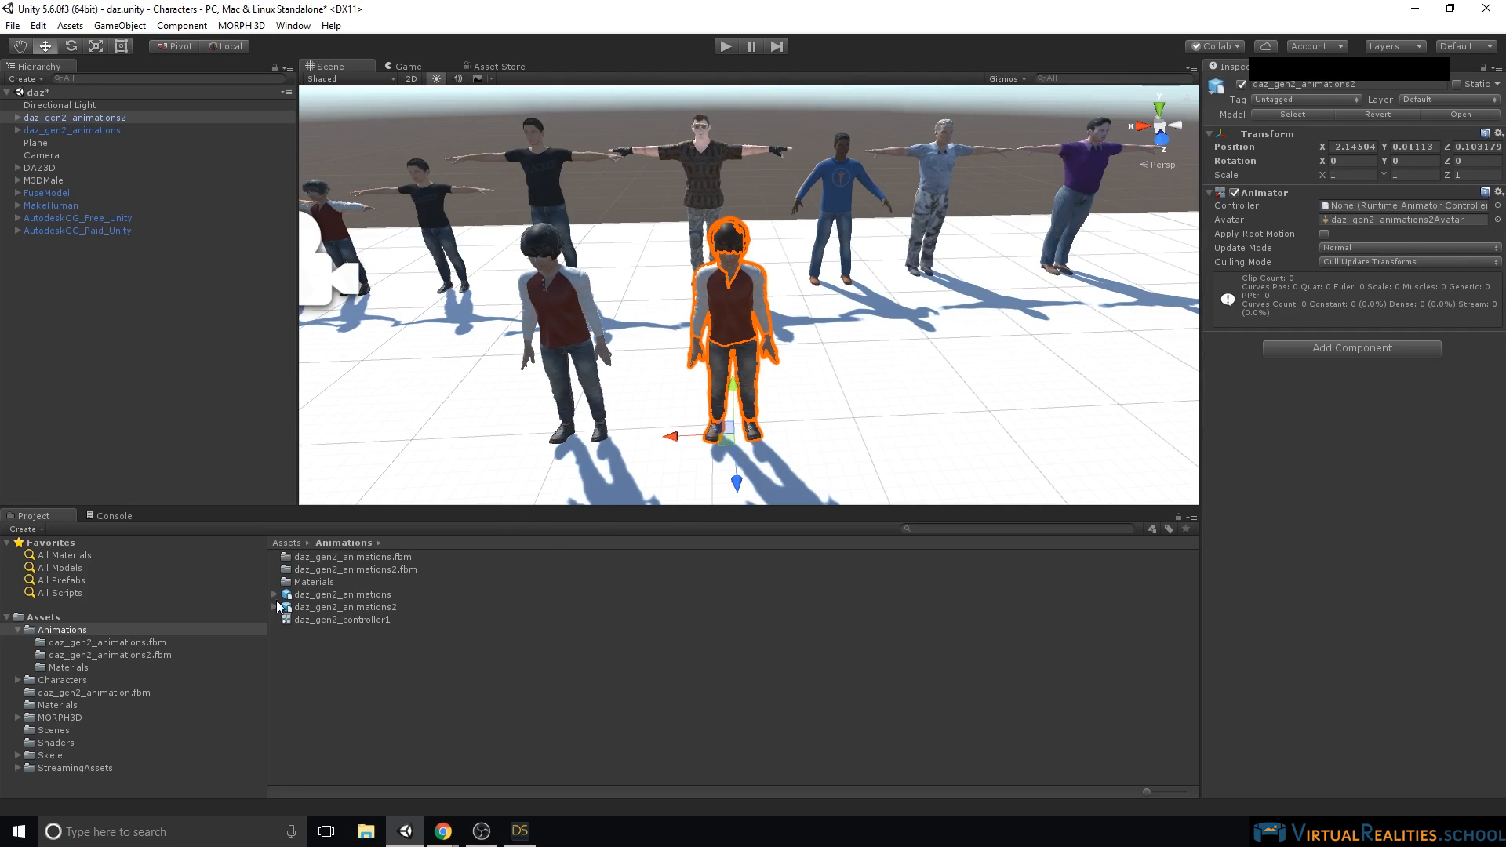
- Set the rig animation type of the daz_gen2_animations2 model asset to Humanoid and apply it
click(323, 608)
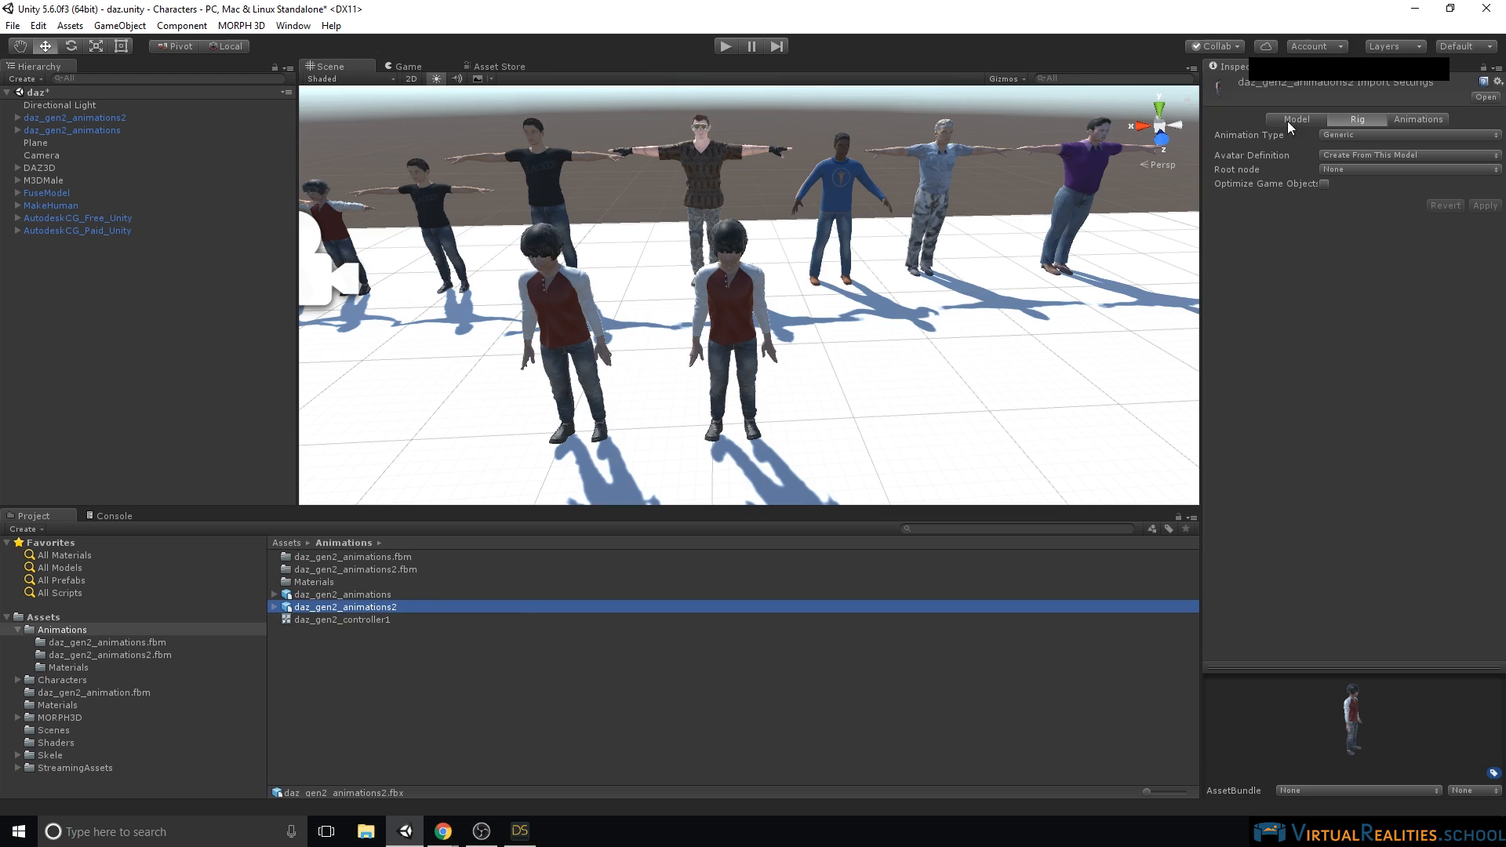
click(1349, 134)
click(1375, 205)
click(1485, 231)
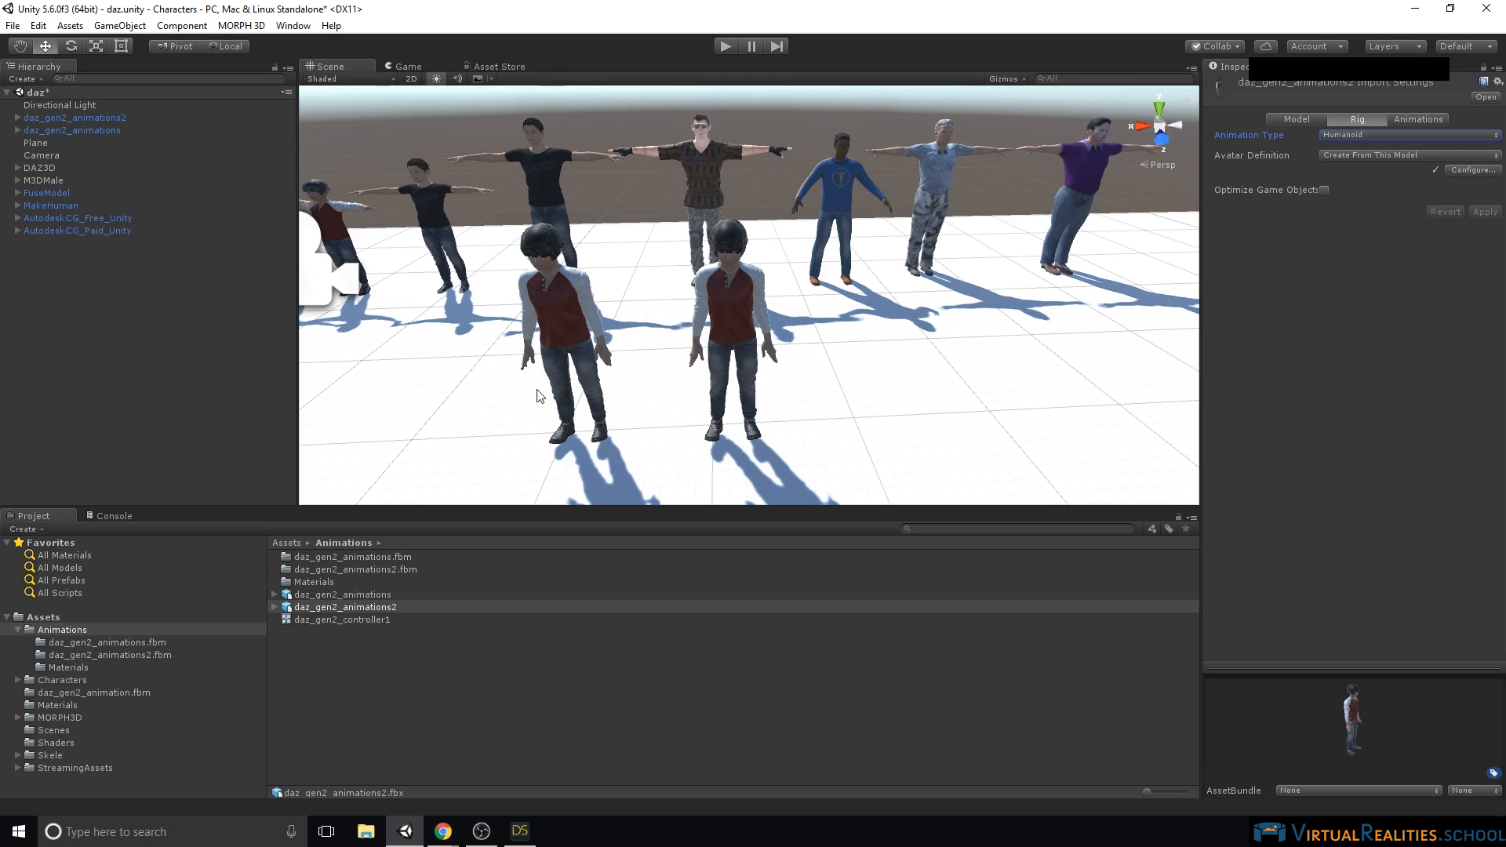
- Expand the daz_gen2_animations and daz_gen2_animations2 assets and examine the Animation clip inside each one
click(276, 597)
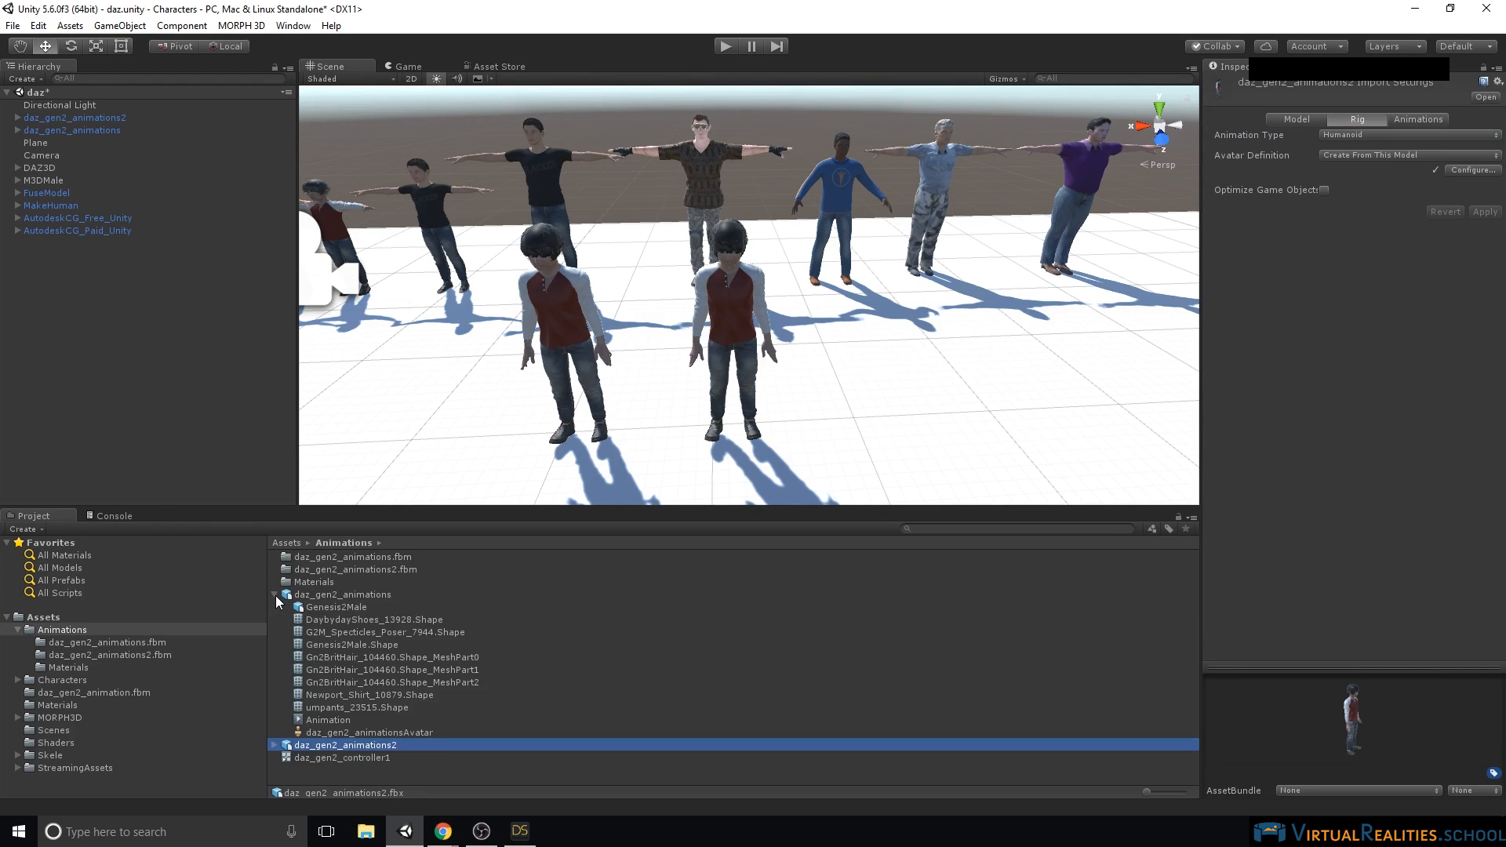
click(274, 745)
scroll(330, 726, down, 3)
scroll(338, 721, up, 3)
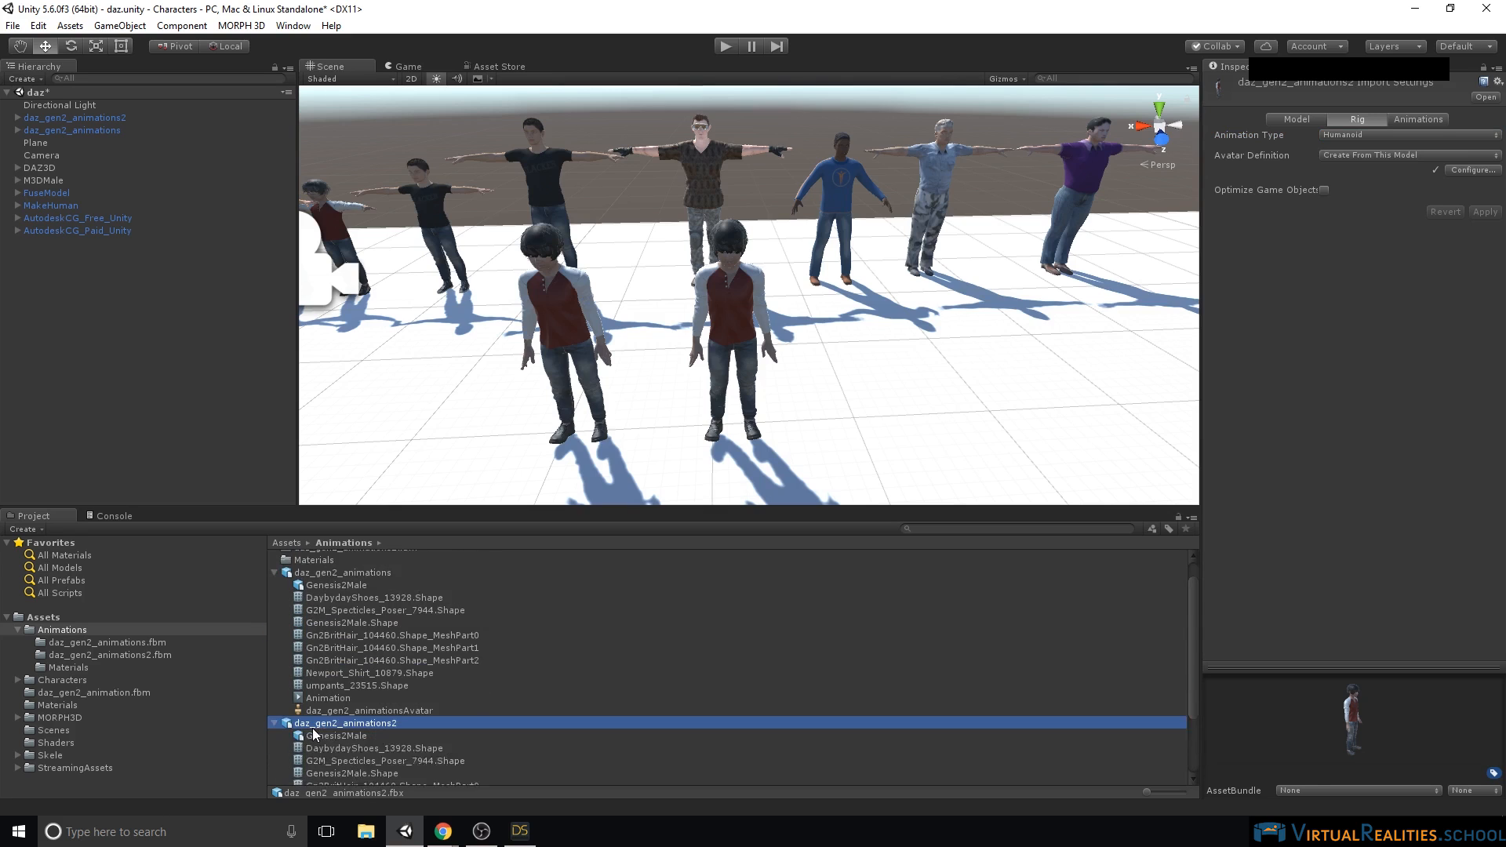
scroll(339, 720, down, 3)
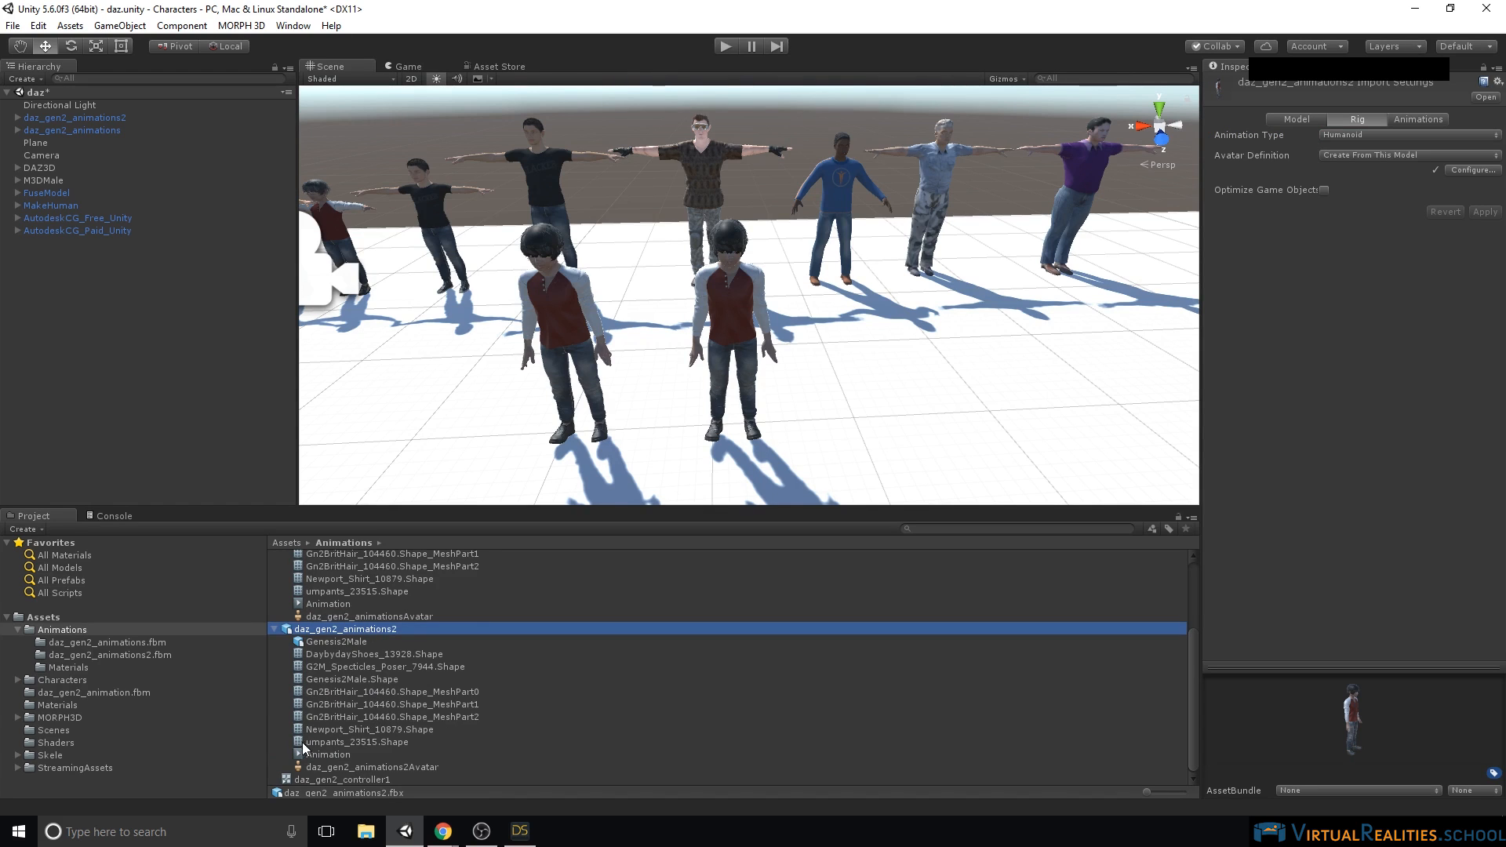
scroll(304, 745, up, 3)
scroll(312, 744, down, 3)
click(329, 605)
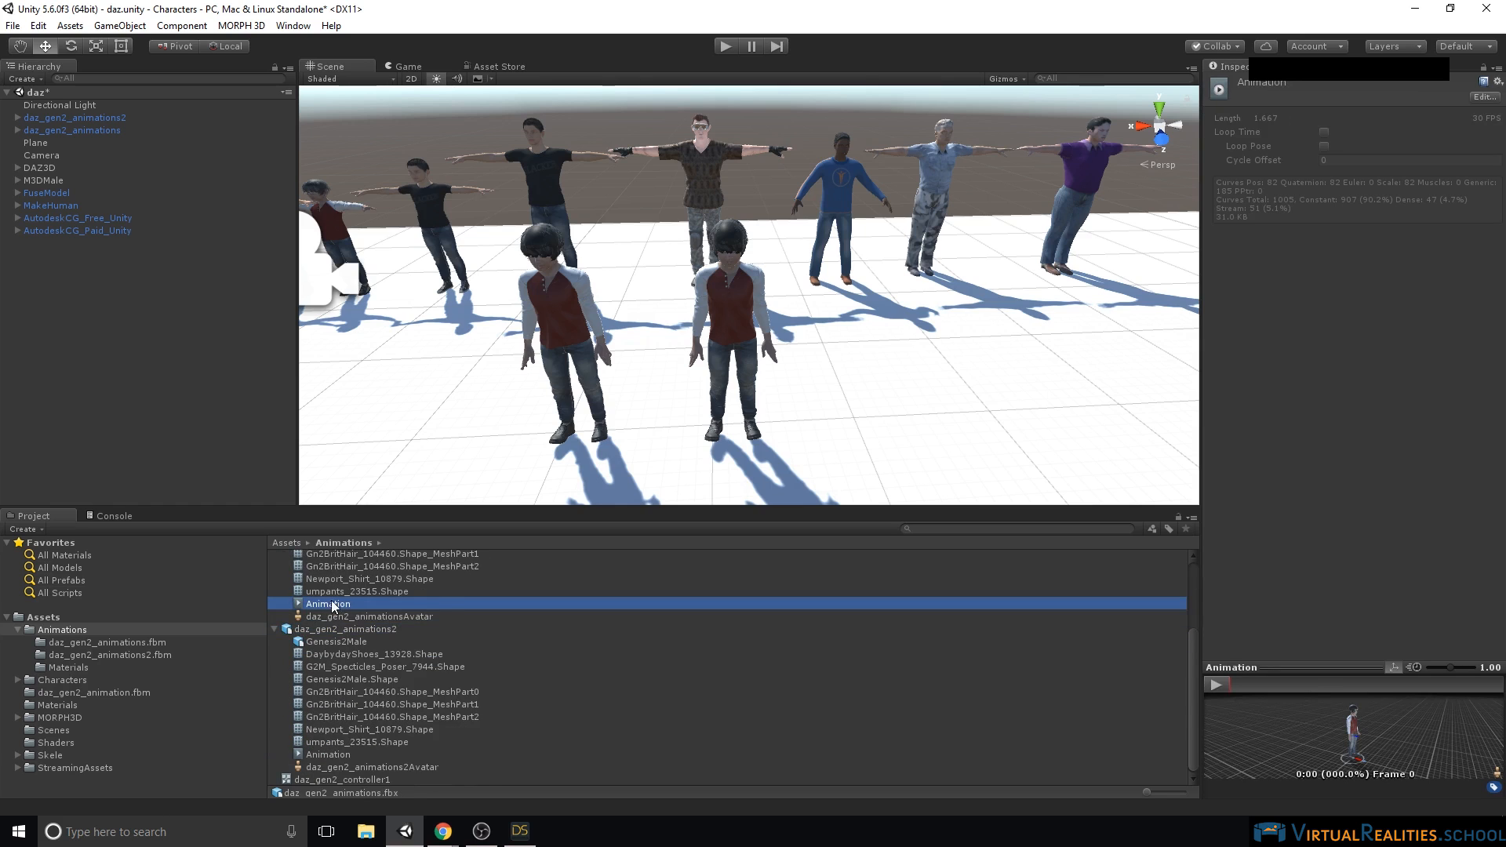
scroll(349, 613, up, 3)
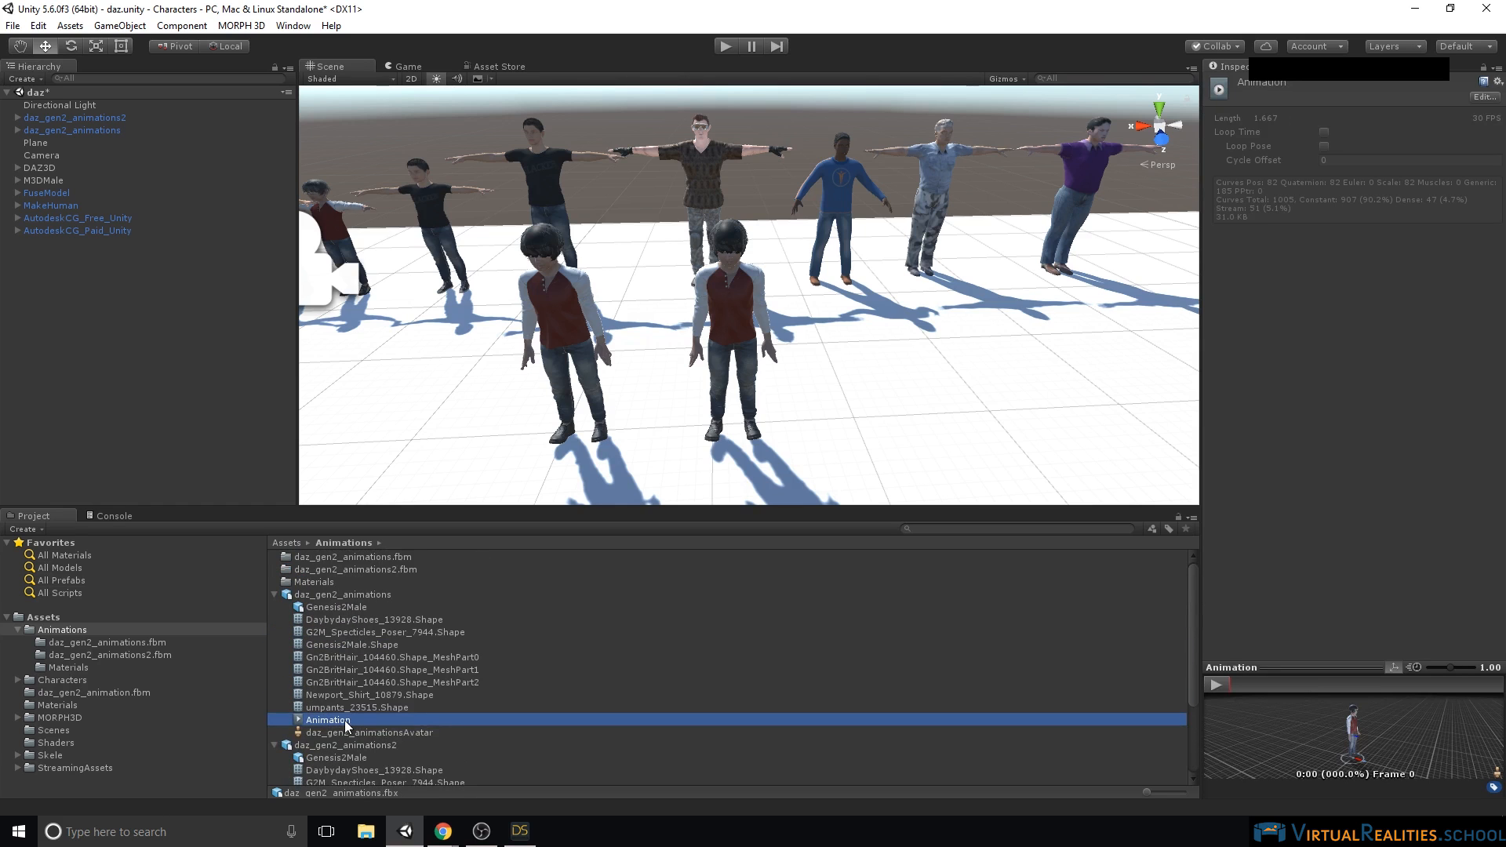
scroll(350, 730, down, 3)
click(344, 755)
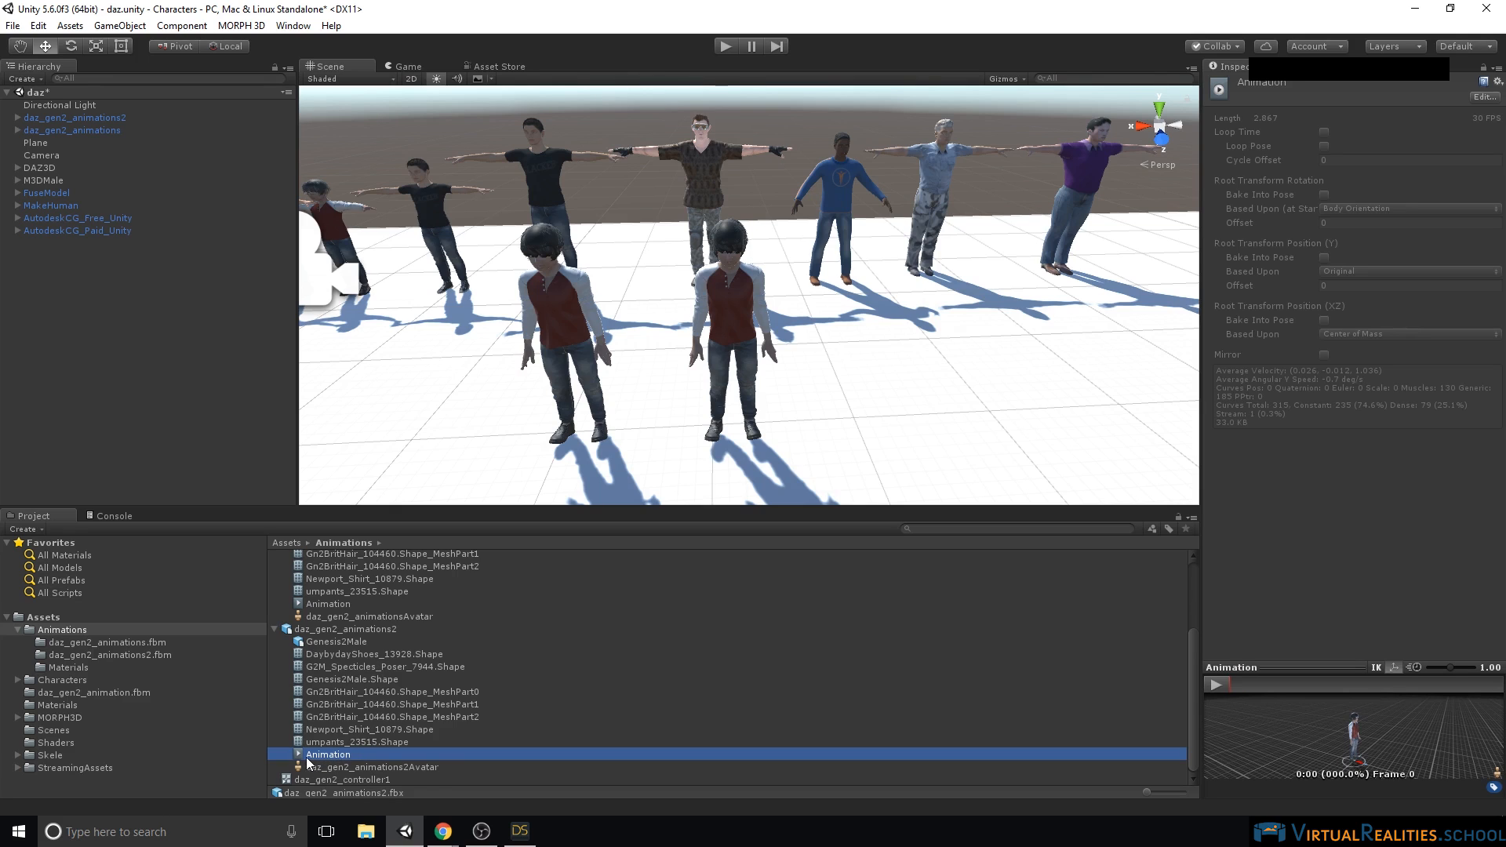
scroll(308, 762, up, 3)
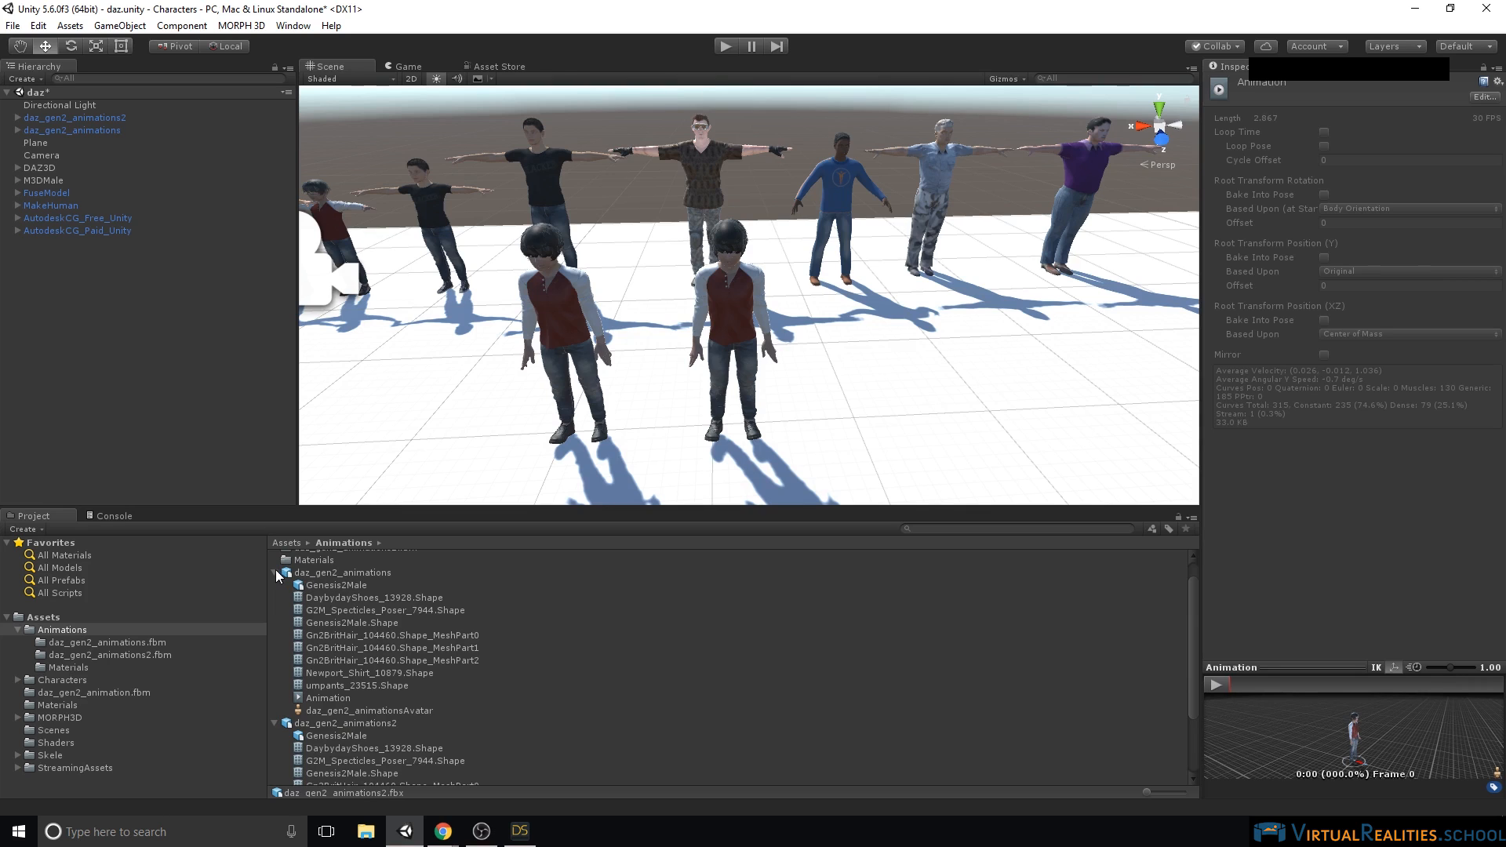
scroll(374, 624, down, 3)
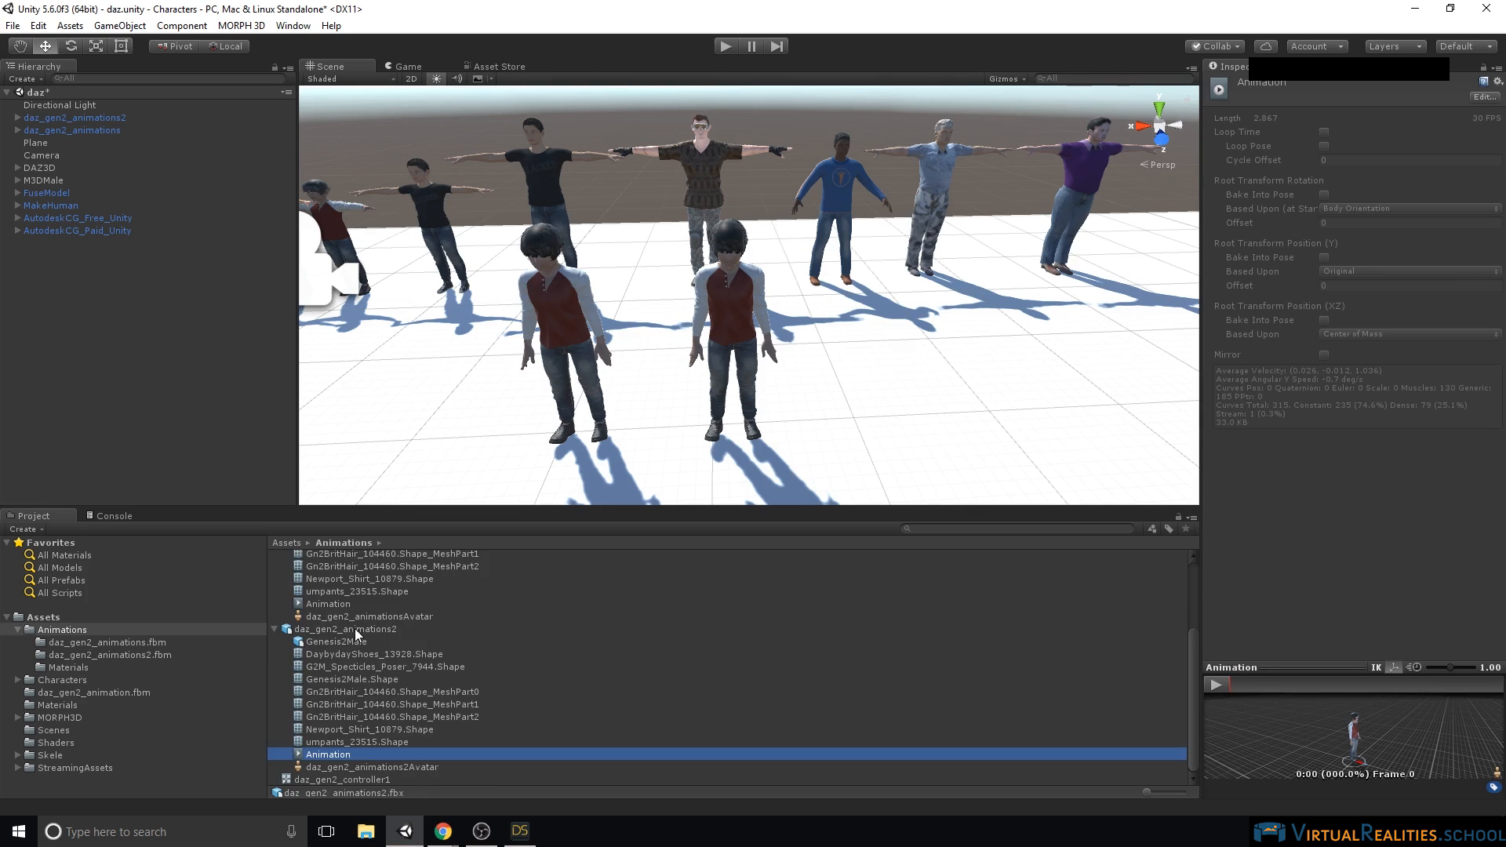
- Delete the daz_gen2_animations character from the scene and select the remaining daz_gen2_animations2 character
click(552, 326)
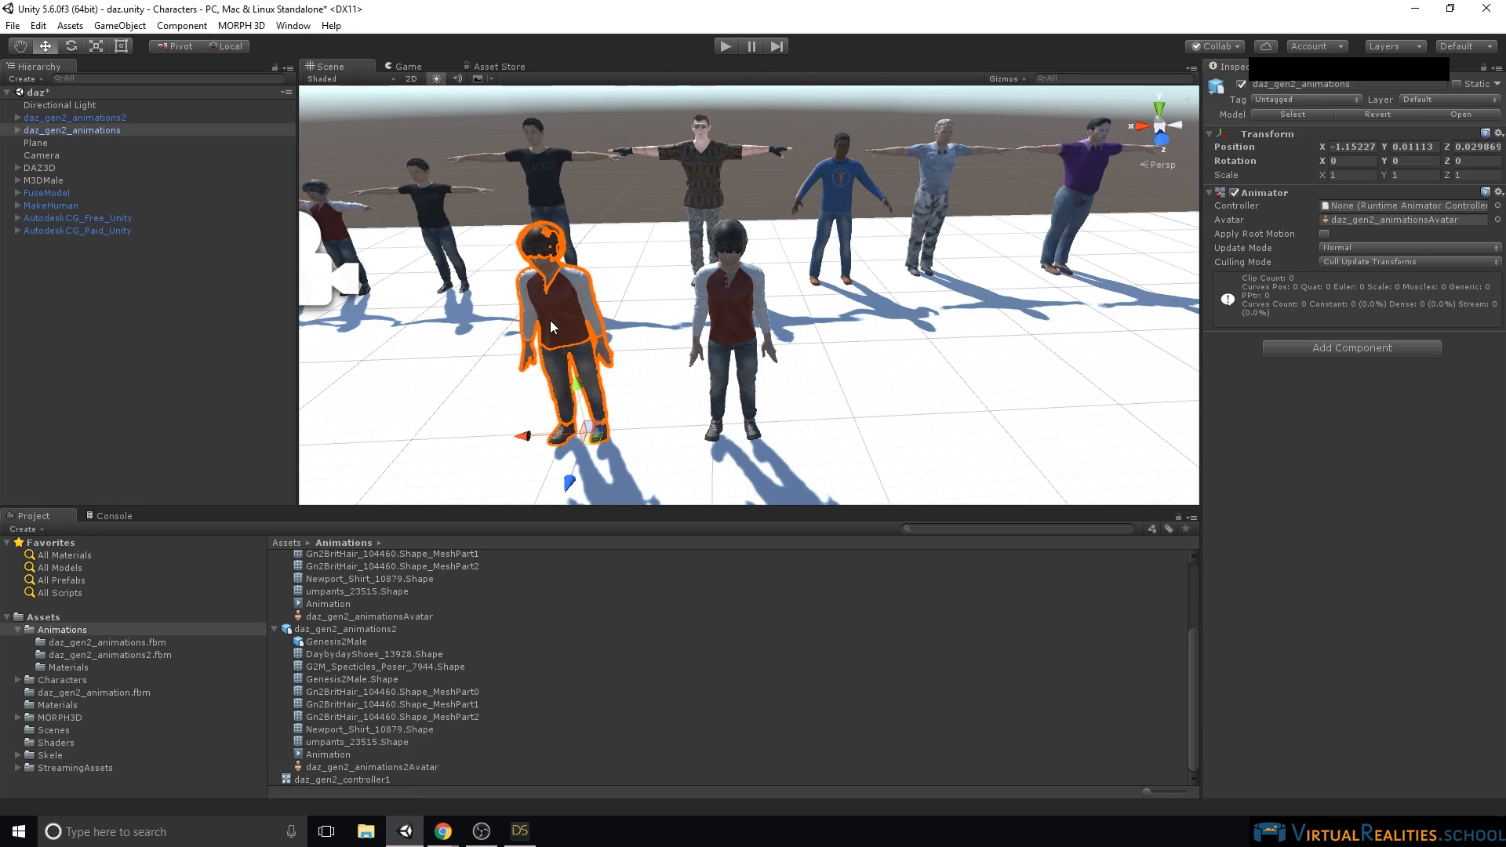
key(Delete)
click(728, 299)
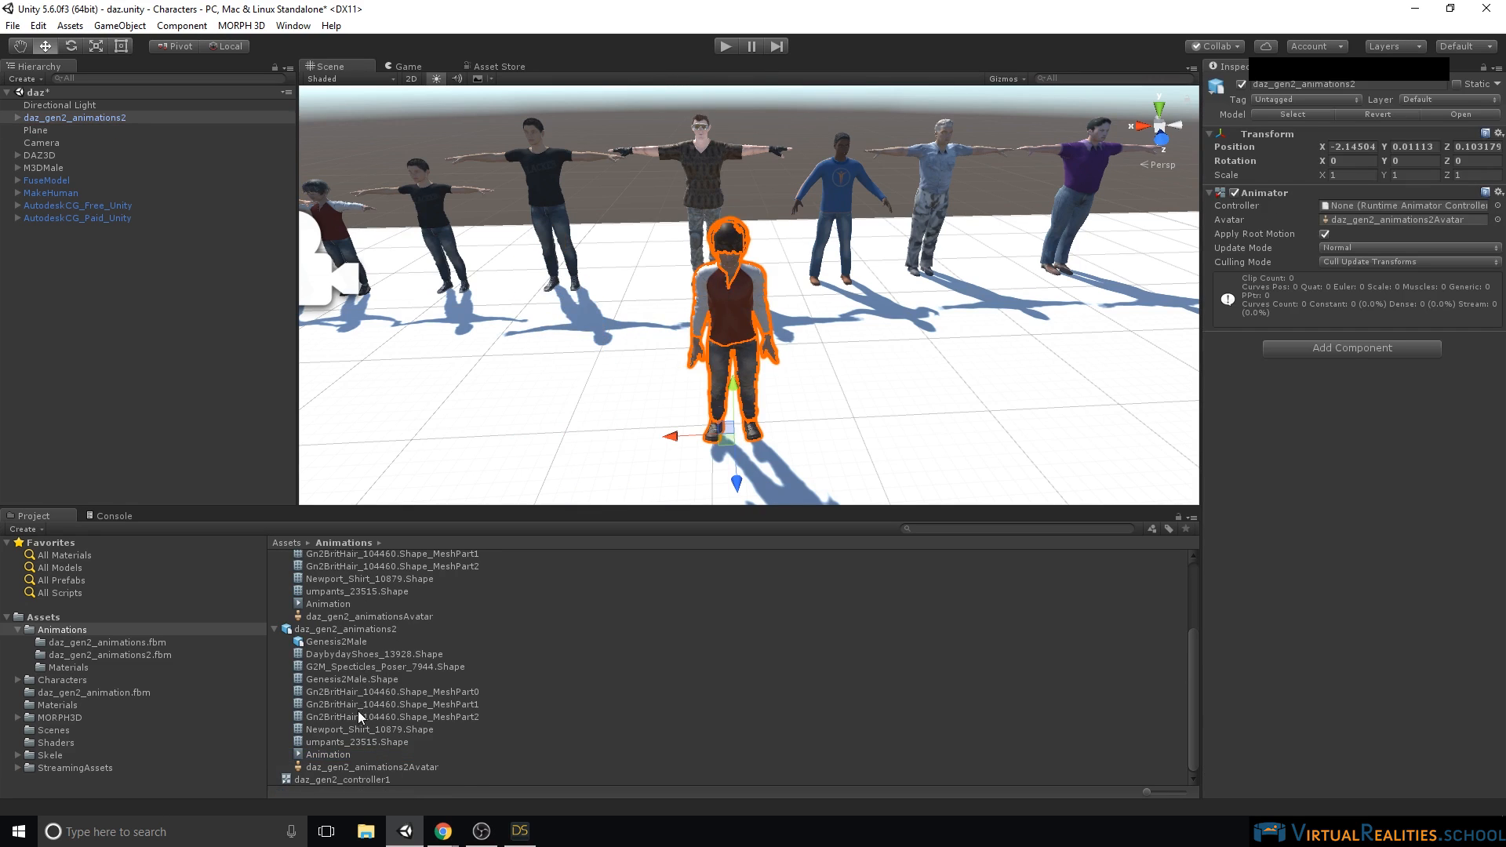
- Compare the clip properties of the two Animation clips under daz_gen2_animations and daz_gen2_animations2 again
scroll(358, 709, up, 3)
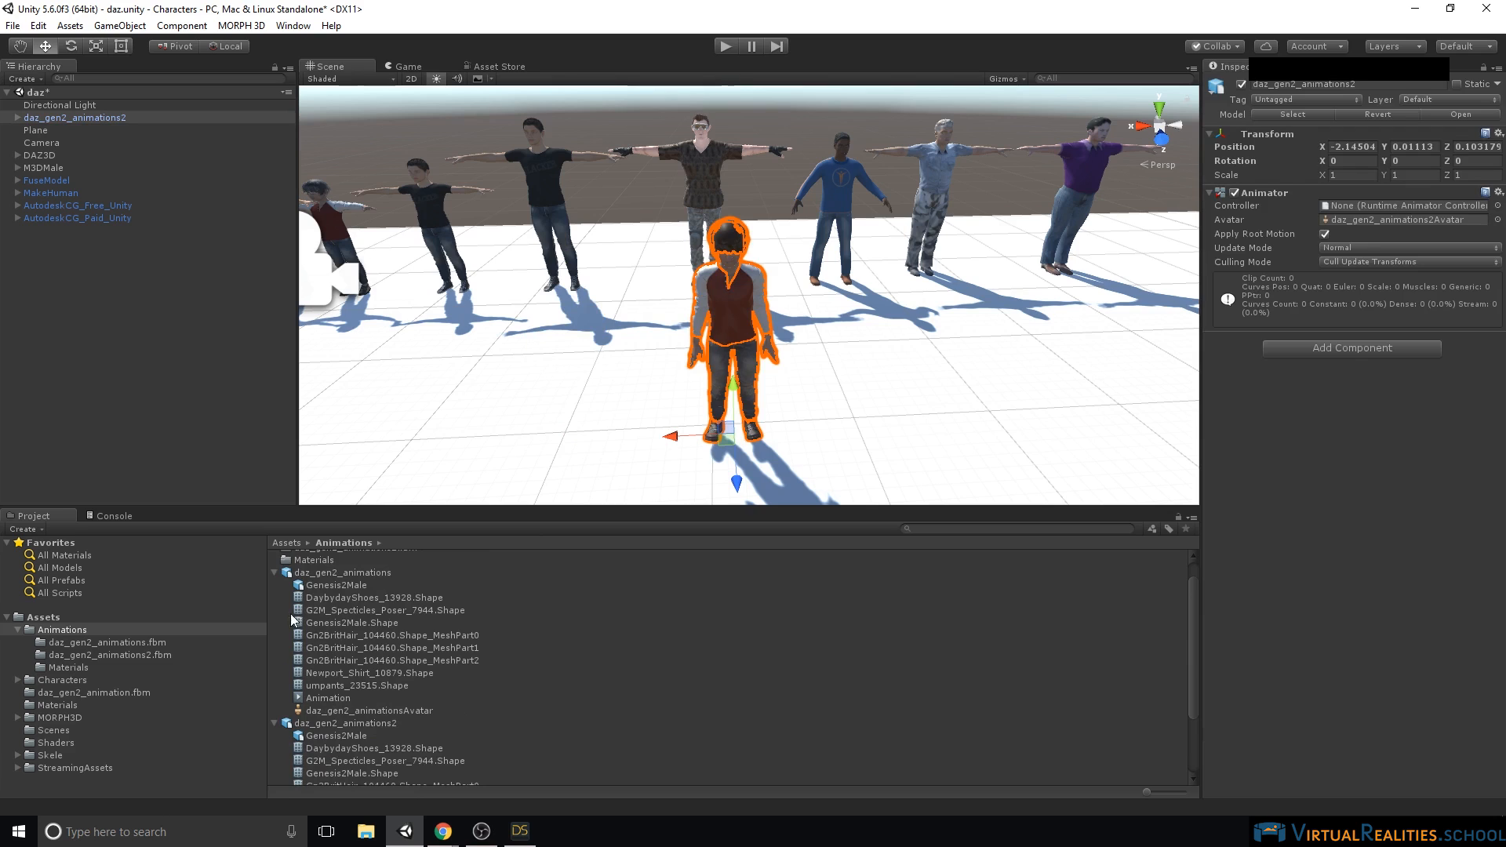
click(318, 699)
scroll(320, 699, down, 3)
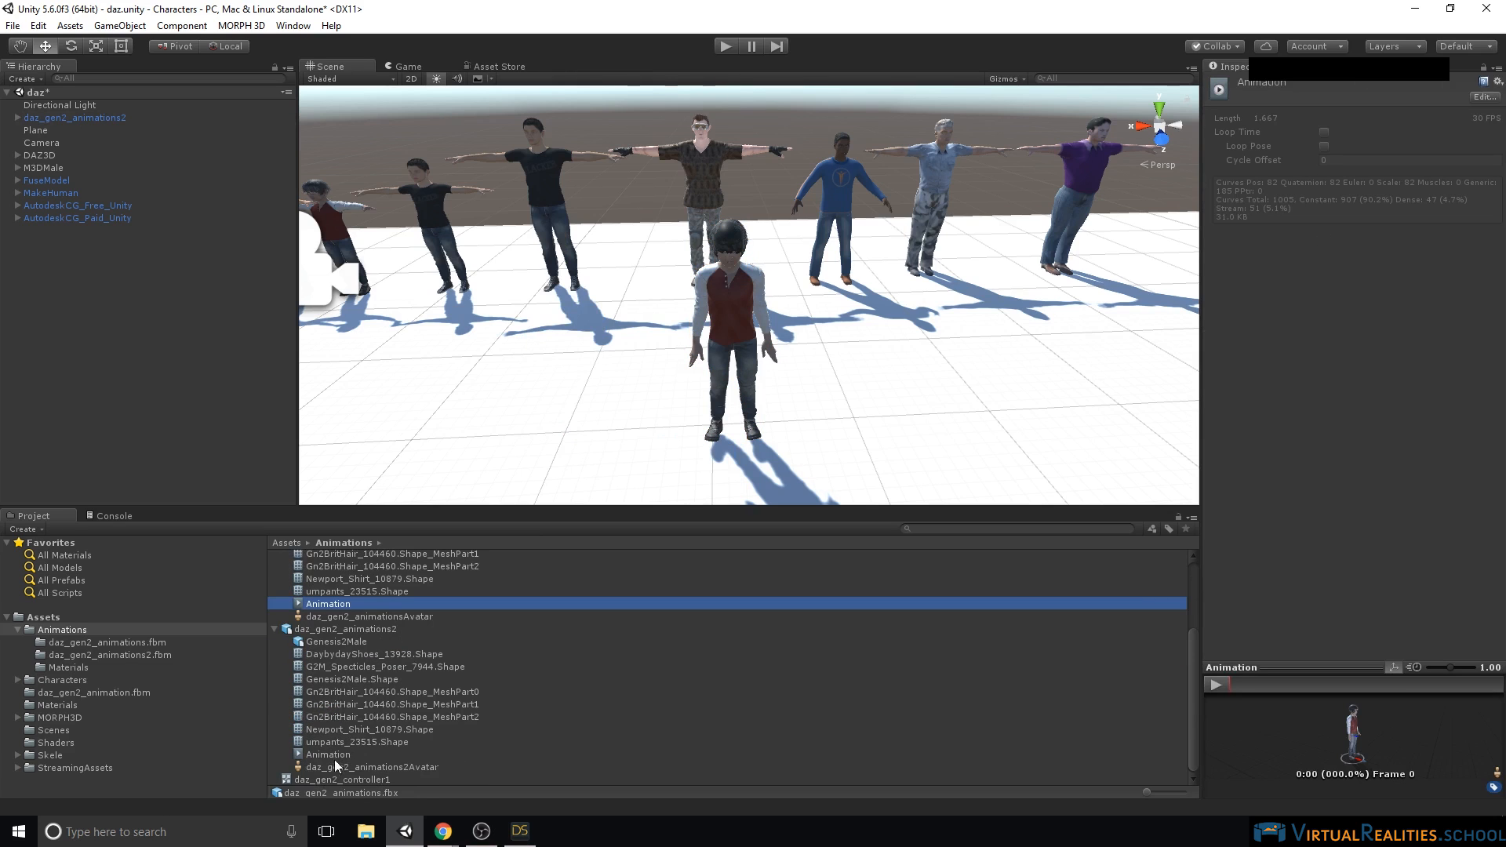
click(332, 759)
- Show the Animations import settings of daz_gen2_animations2 and scrub through its clip in the preview
click(342, 629)
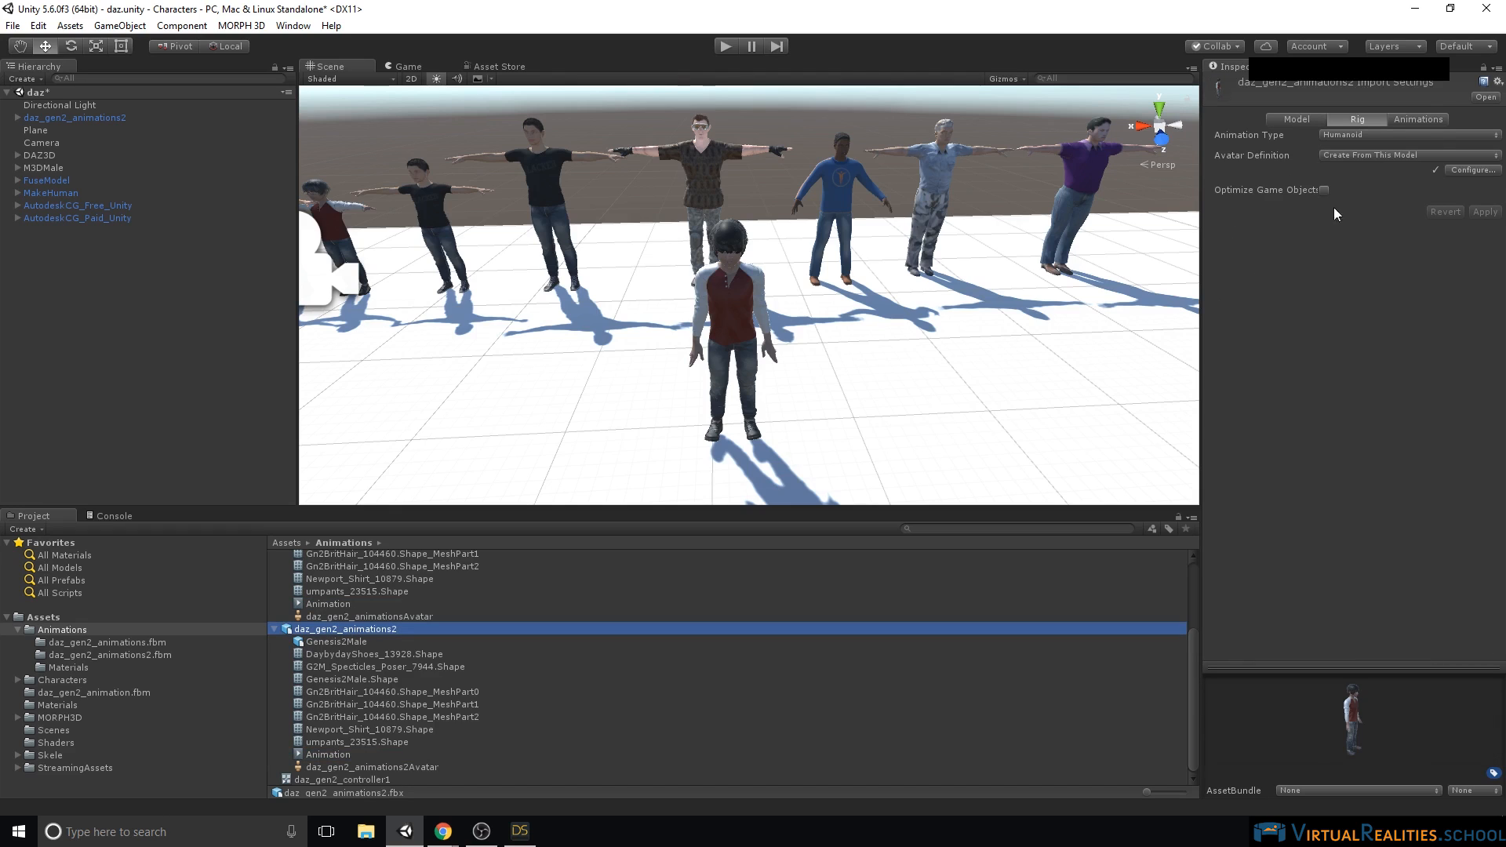
click(1417, 120)
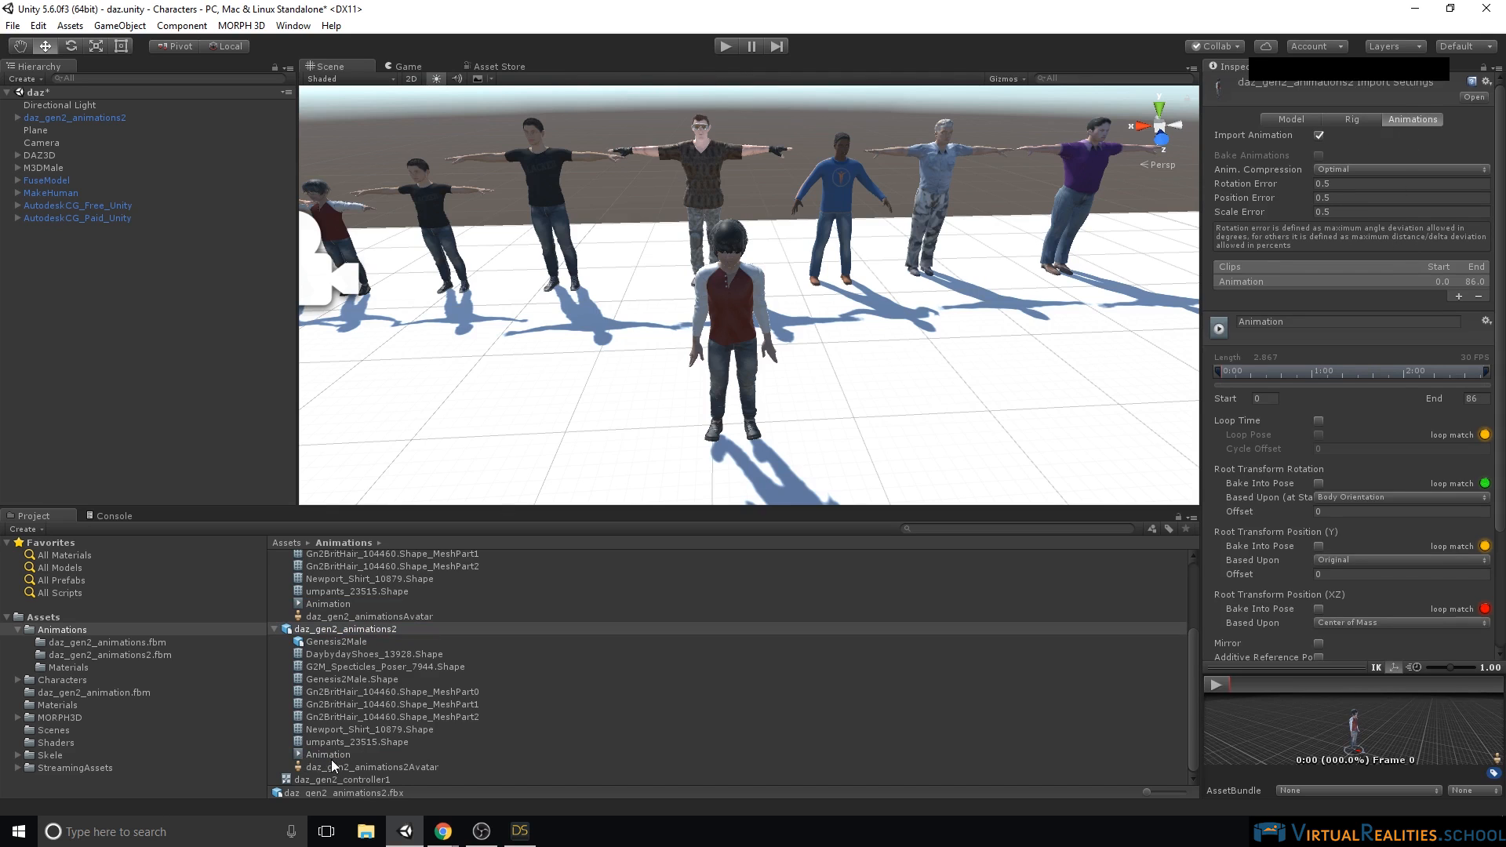
scroll(343, 677, up, 3)
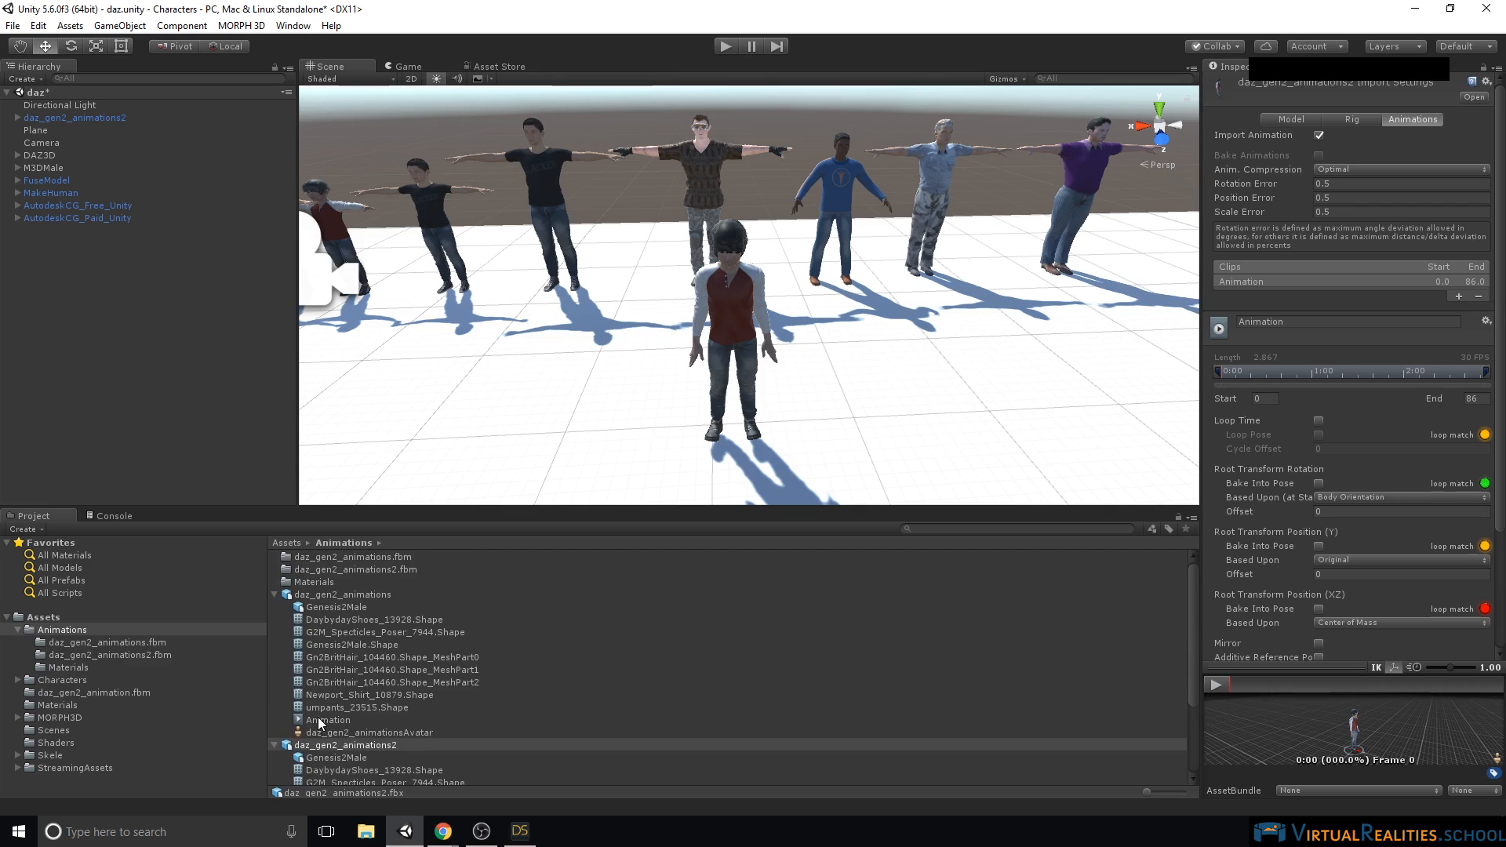
scroll(318, 726, down, 3)
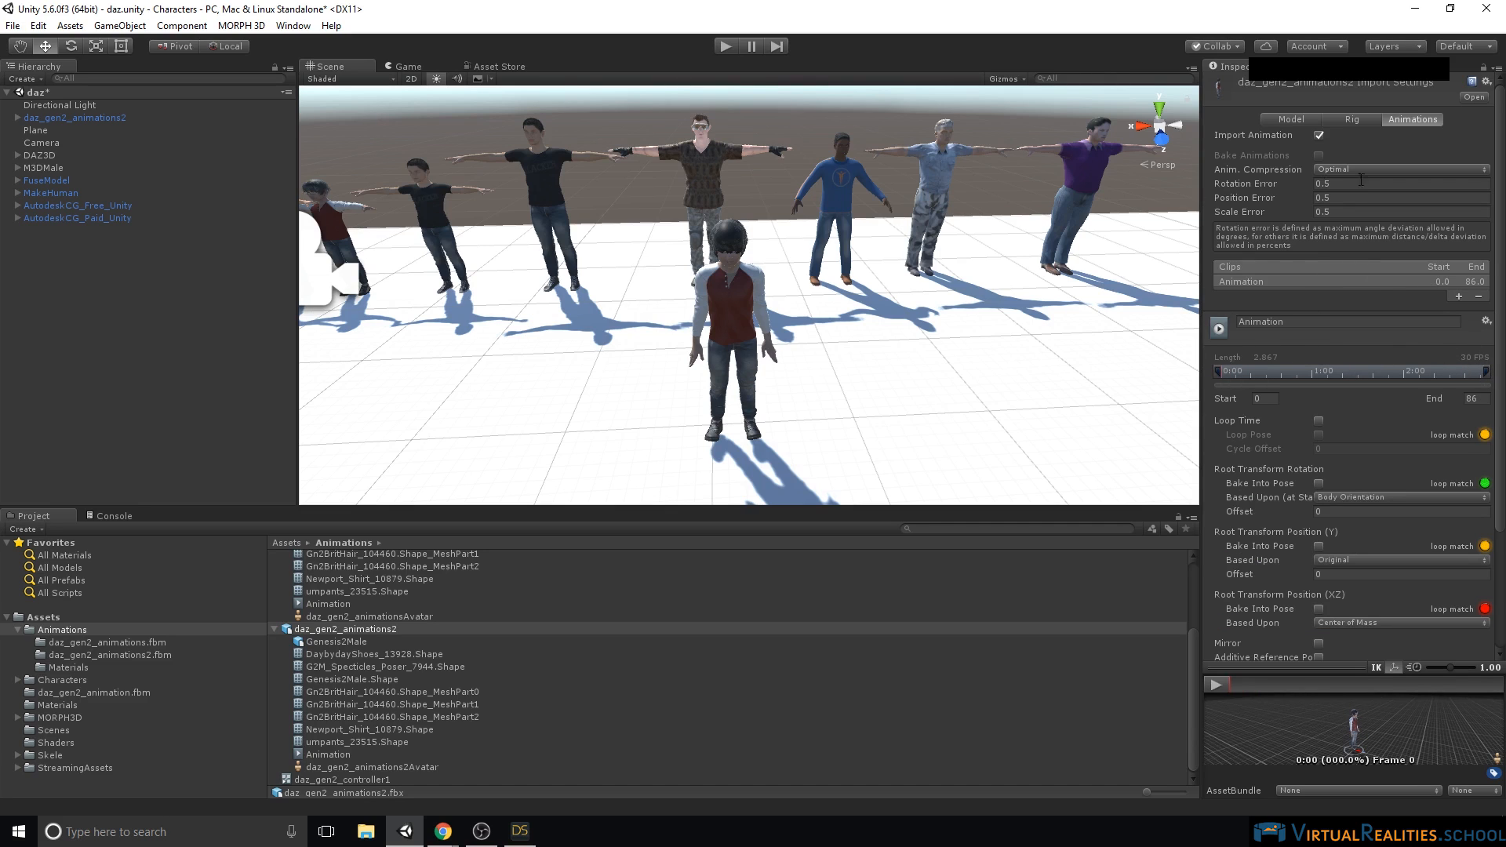
scroll(1396, 320, down, 3)
drag(1247, 689, 1465, 693)
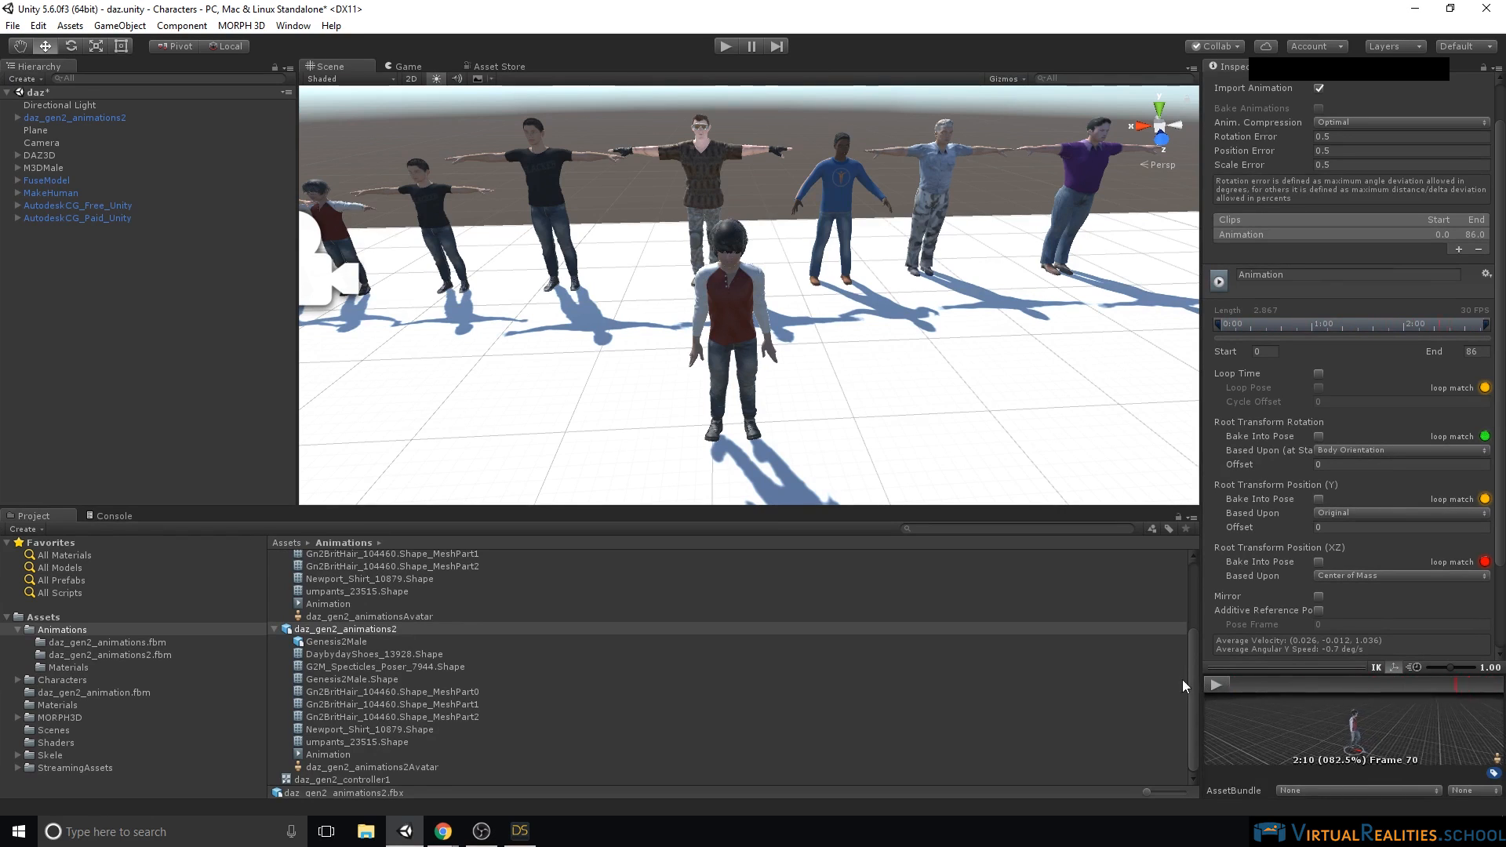
drag(1288, 685, 1237, 689)
scroll(1350, 520, up, 2)
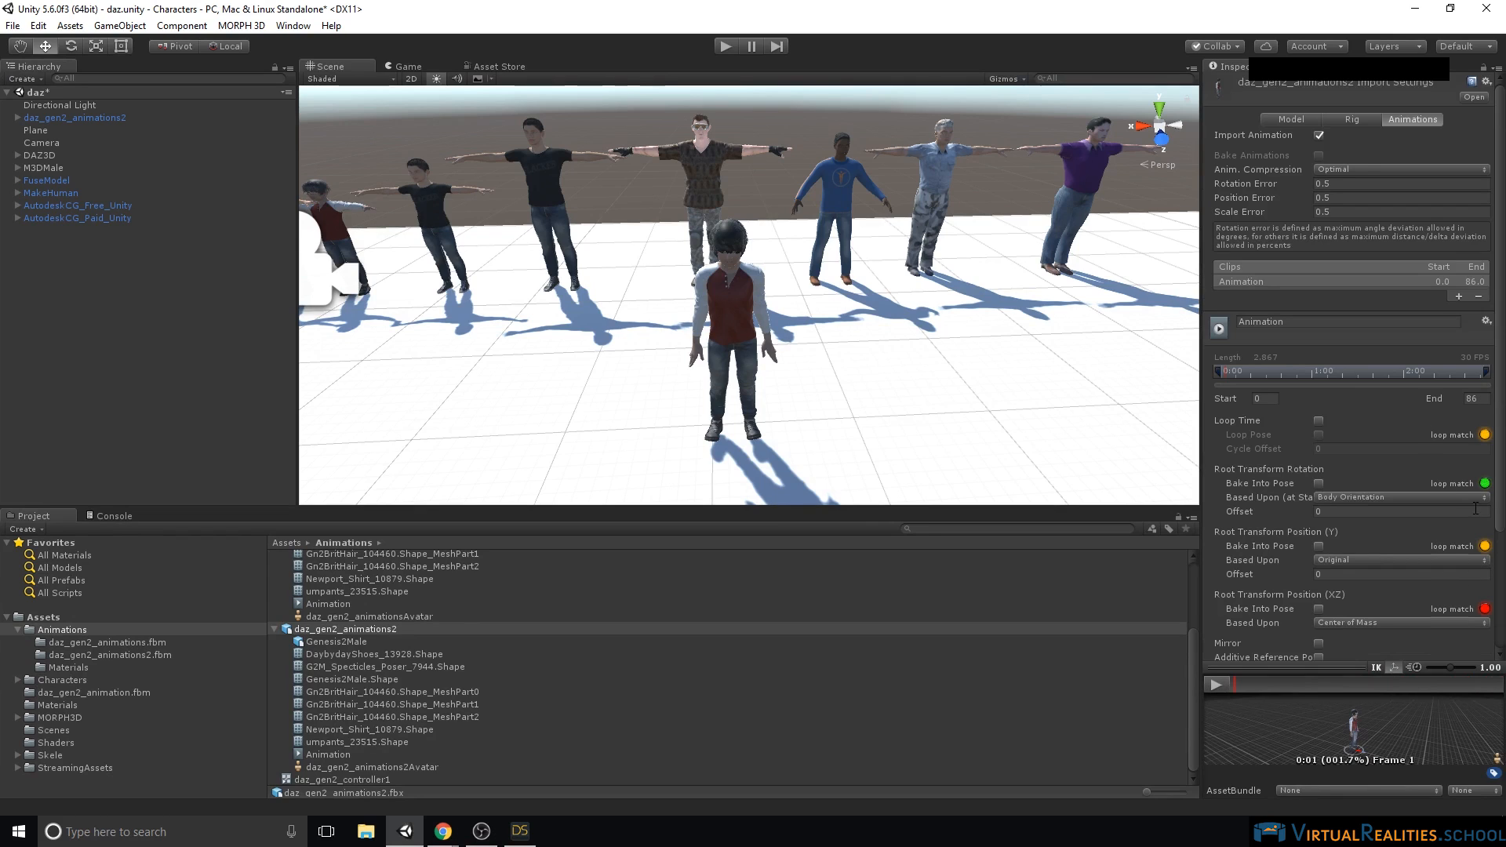
- Switch to DAZ Studio and locate the frame where the start-(N) block meets forward (1 cycle), using the aniMate2 track and the Timeline
scroll(1459, 444, down, 2)
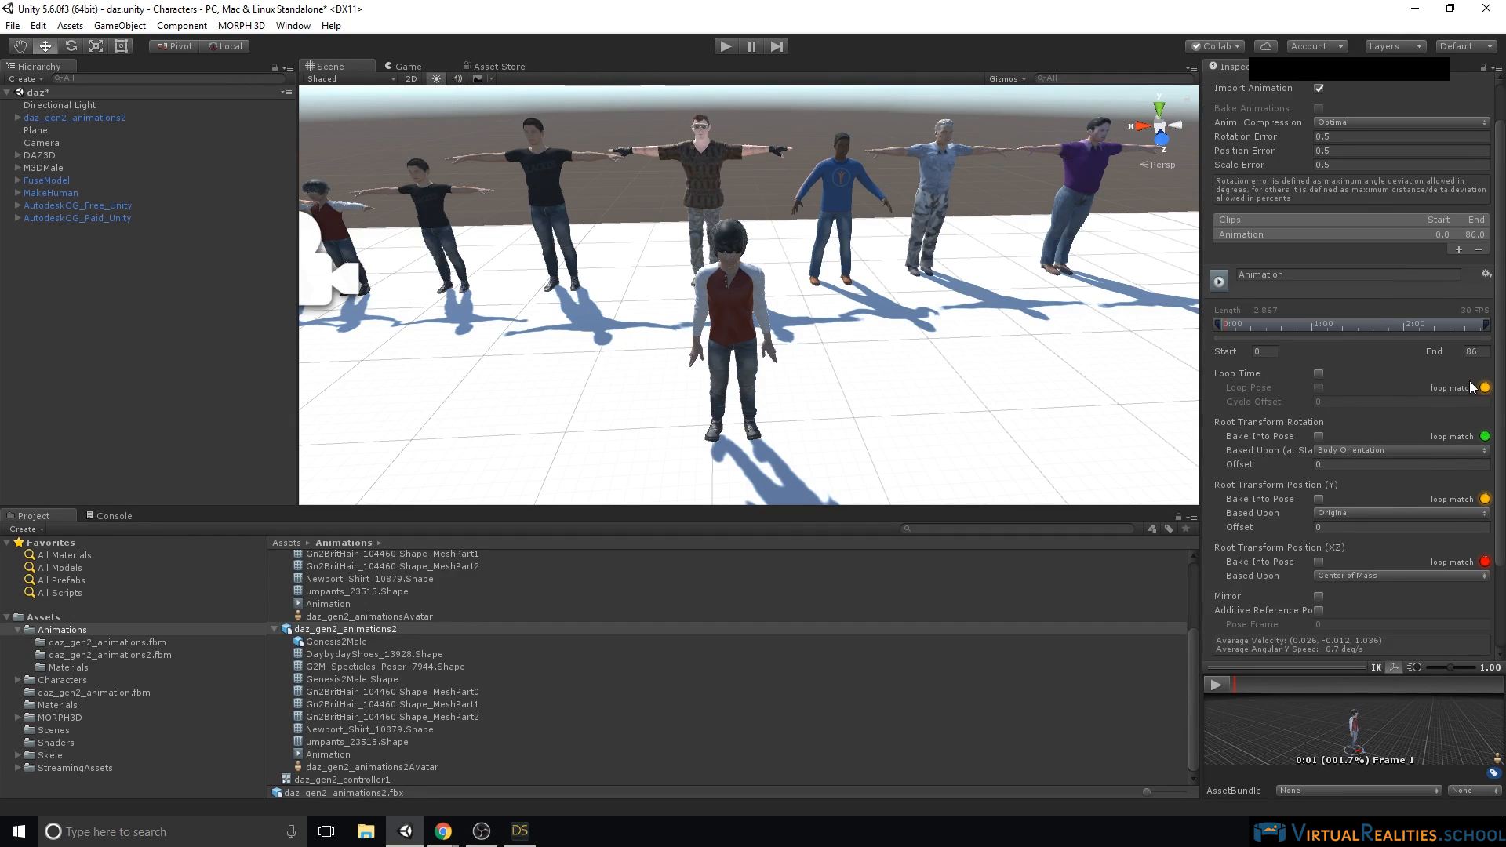
scroll(1464, 600, up, 2)
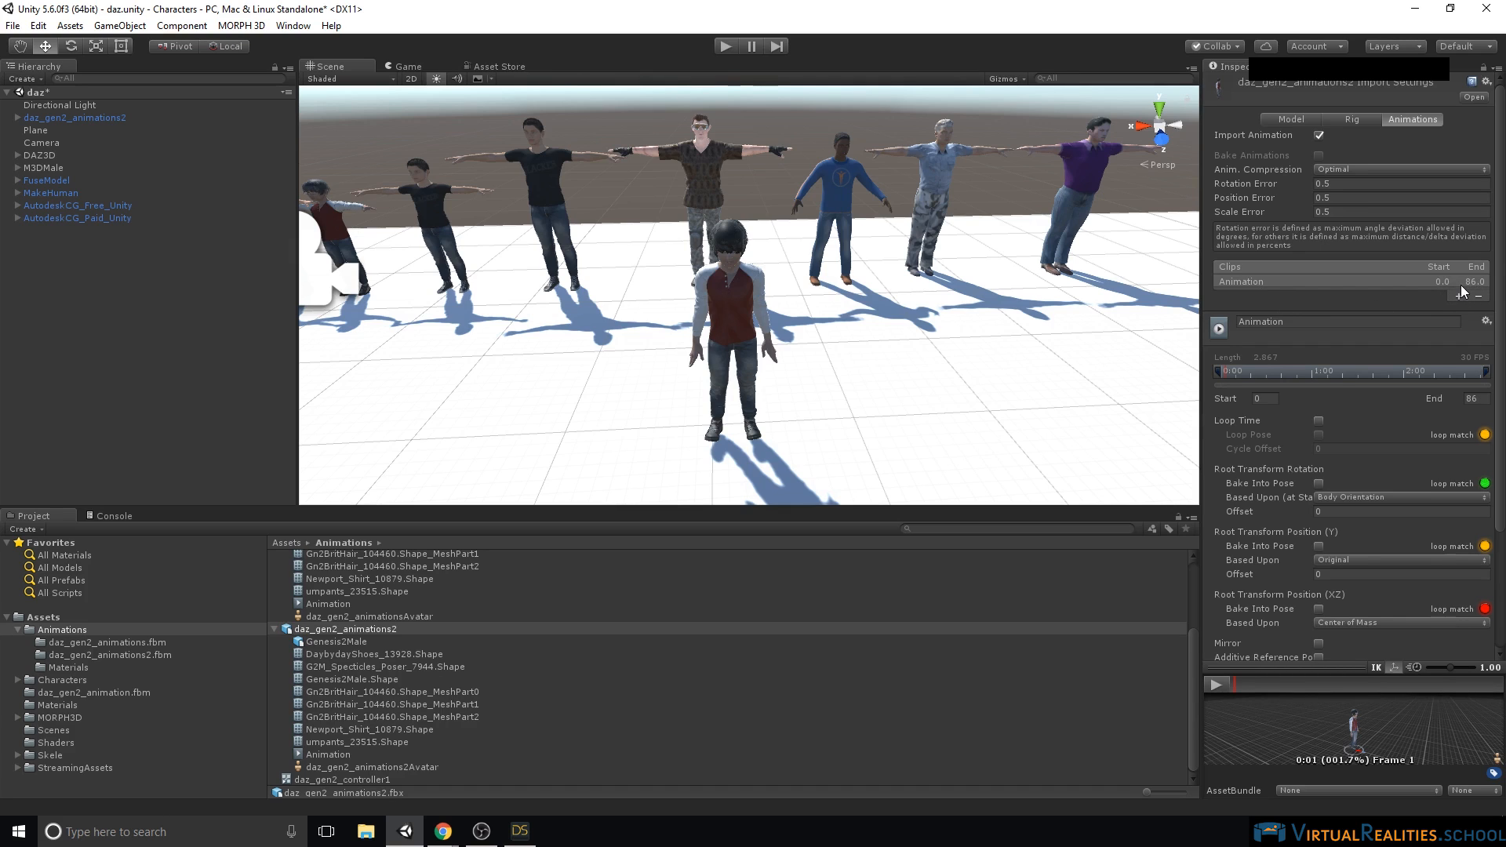
click(520, 840)
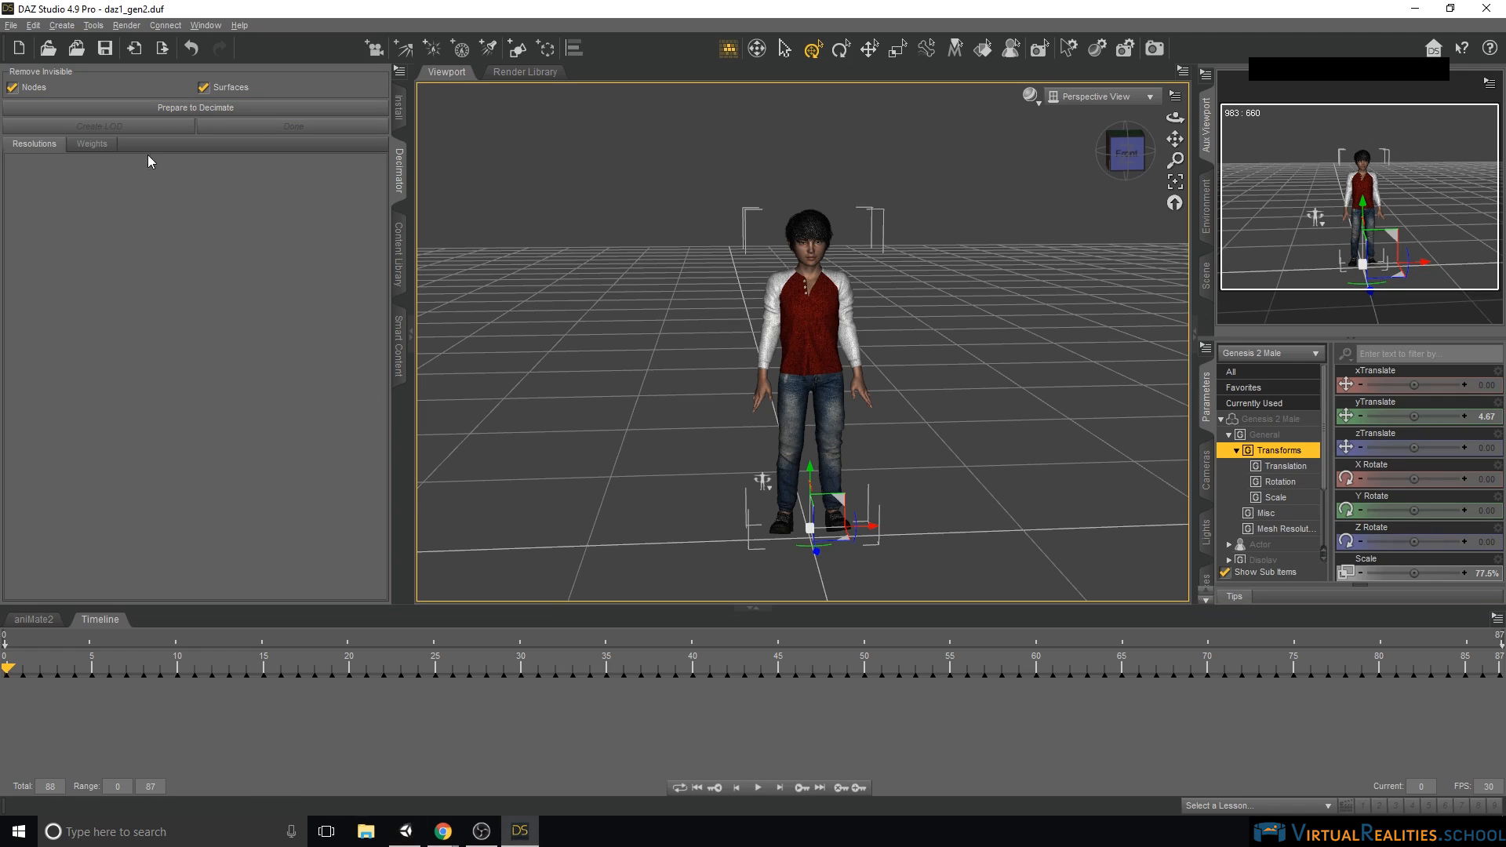
click(47, 621)
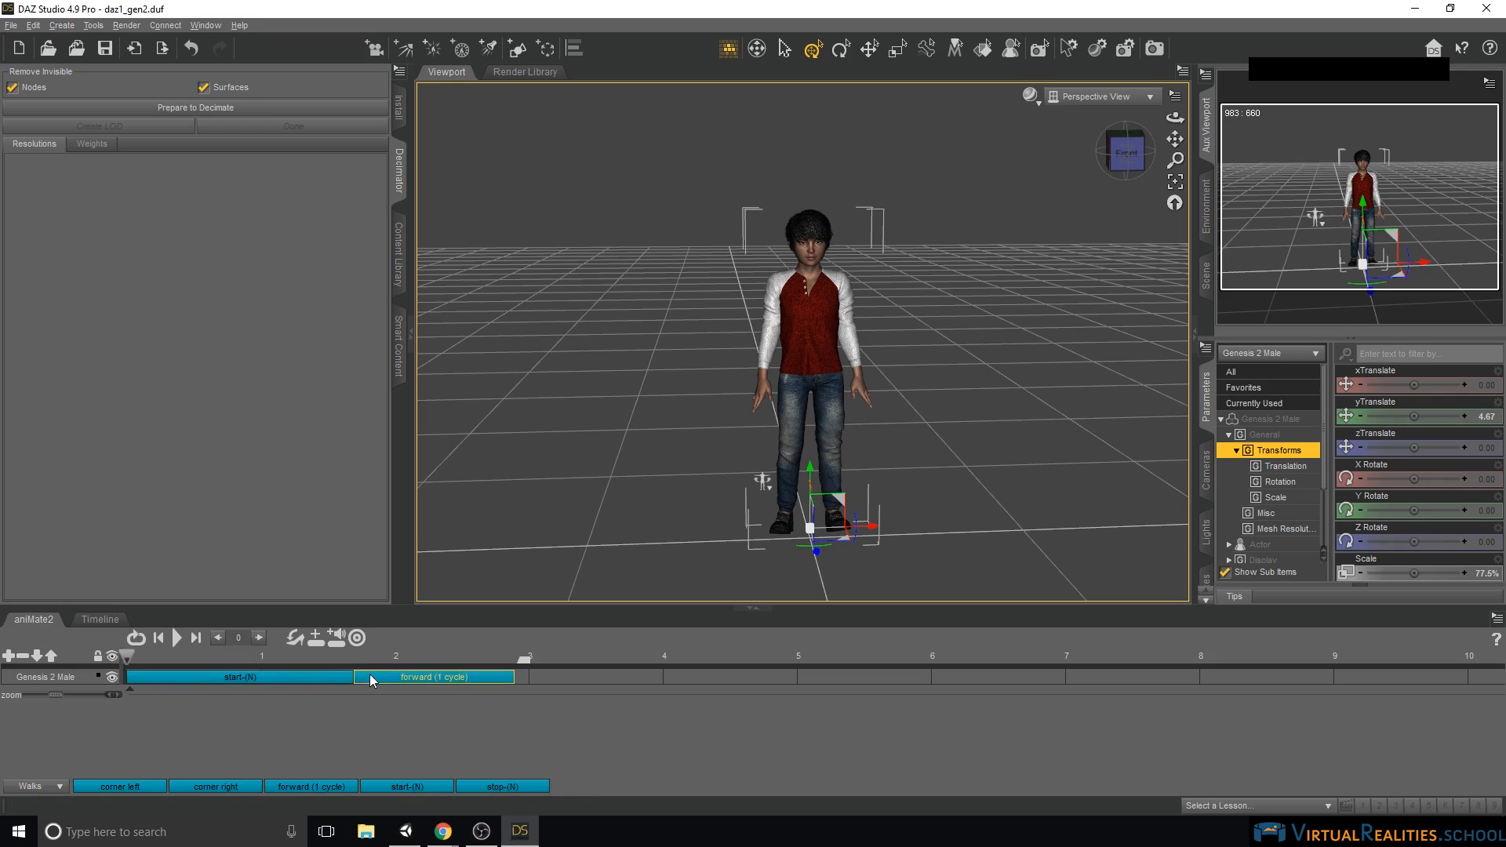
drag(259, 656, 355, 659)
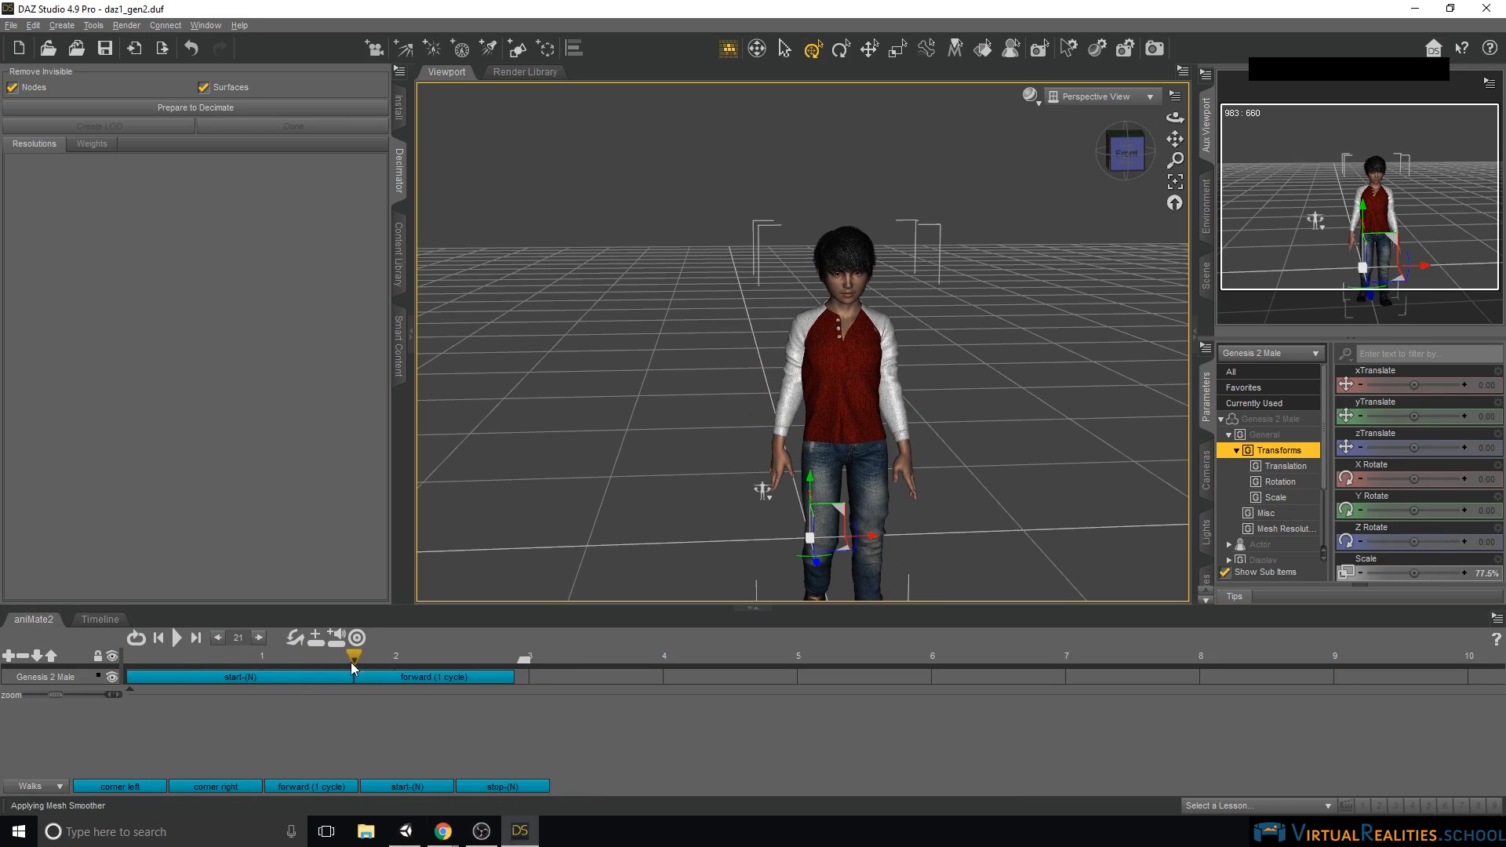
click(101, 621)
click(34, 620)
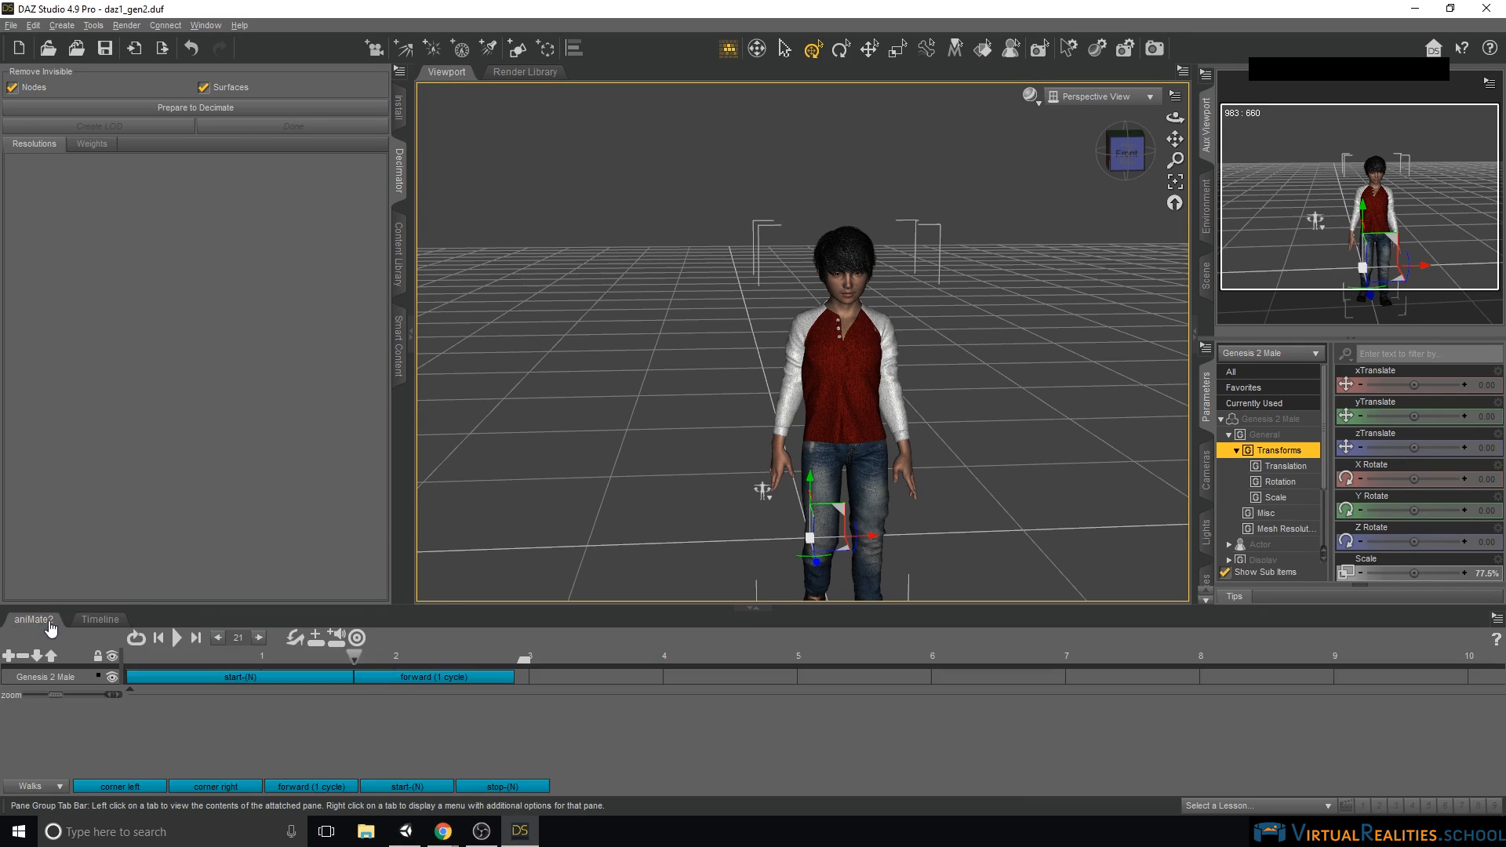
click(359, 679)
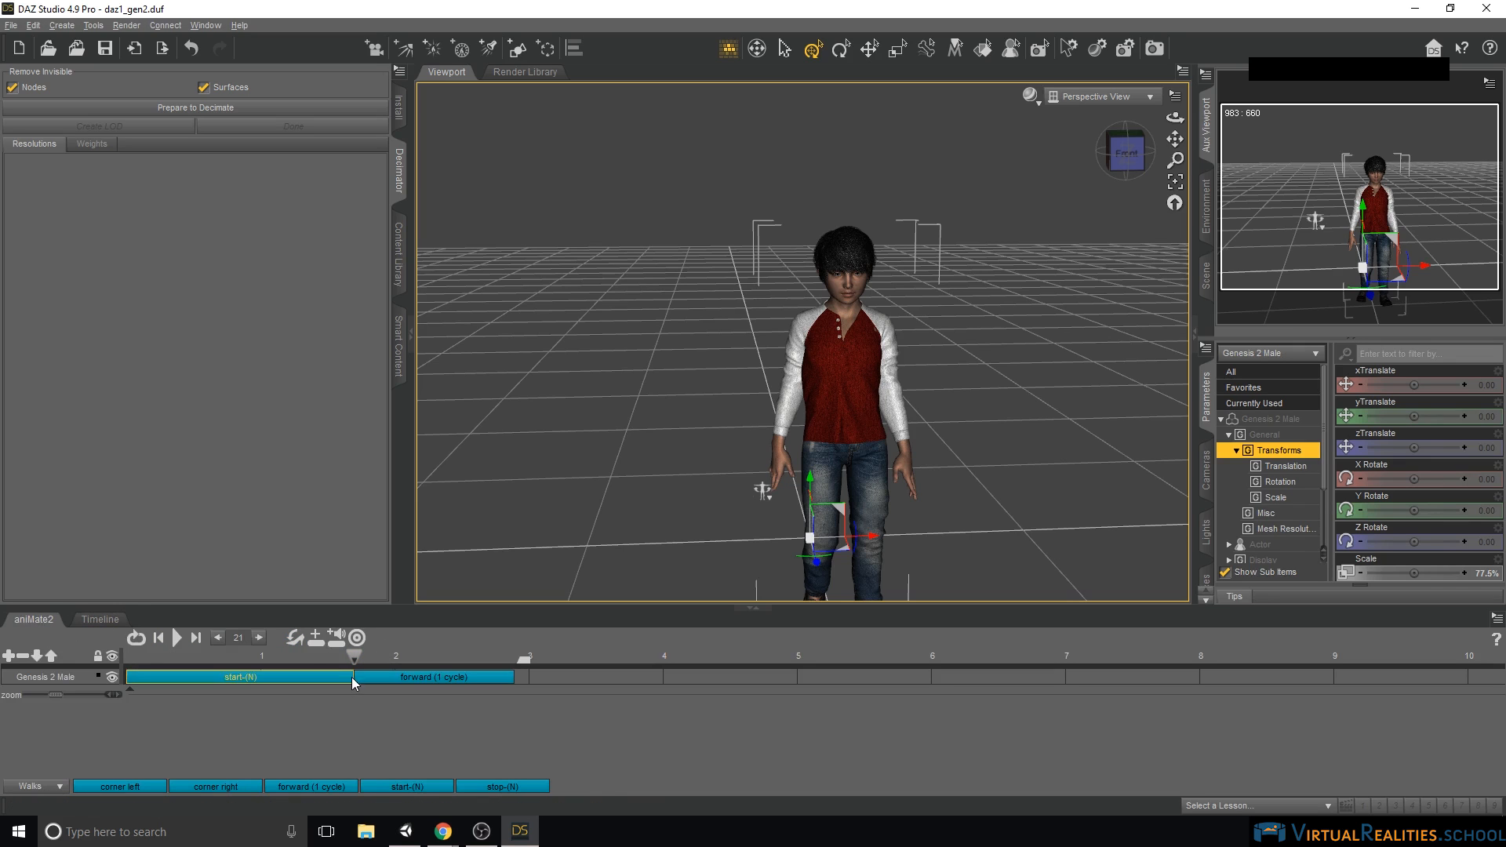
click(101, 621)
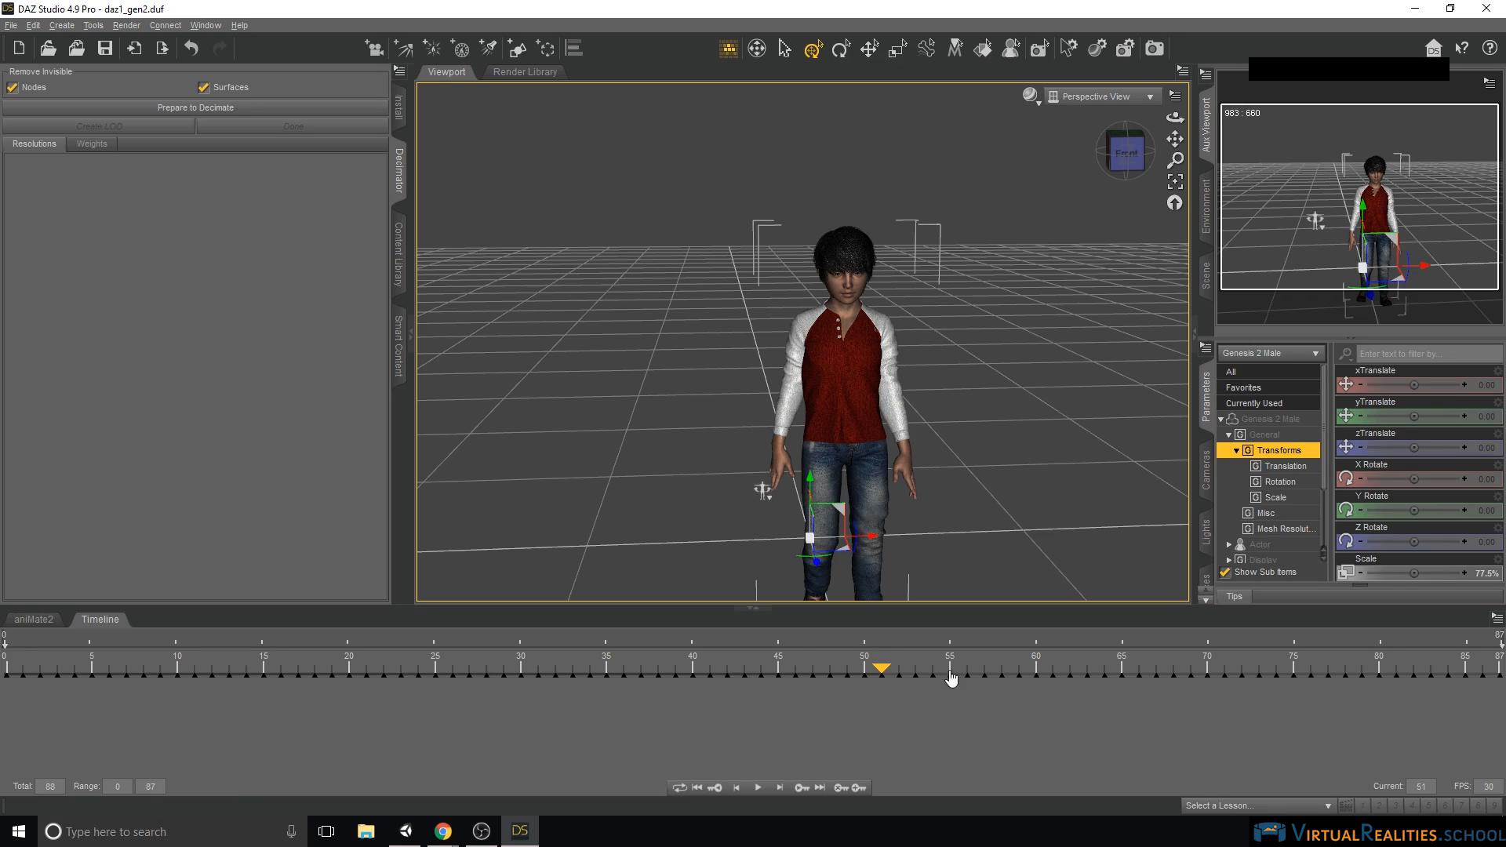
- Back in Unity, add a second clip to daz_gen2_animations2 and turn the original one into Walk_Start ending at frame 51
click(405, 839)
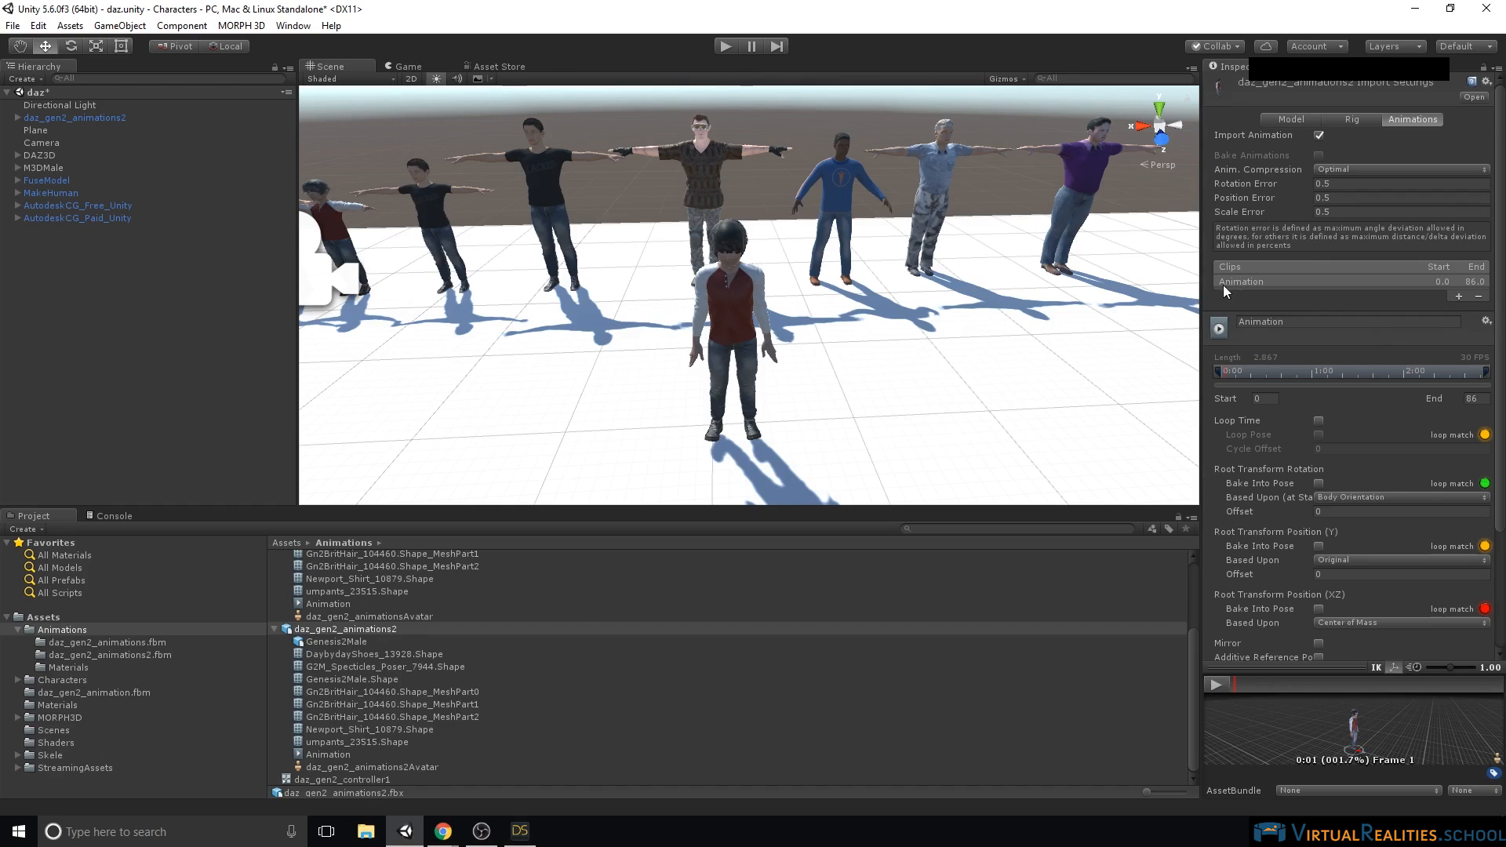
click(1459, 296)
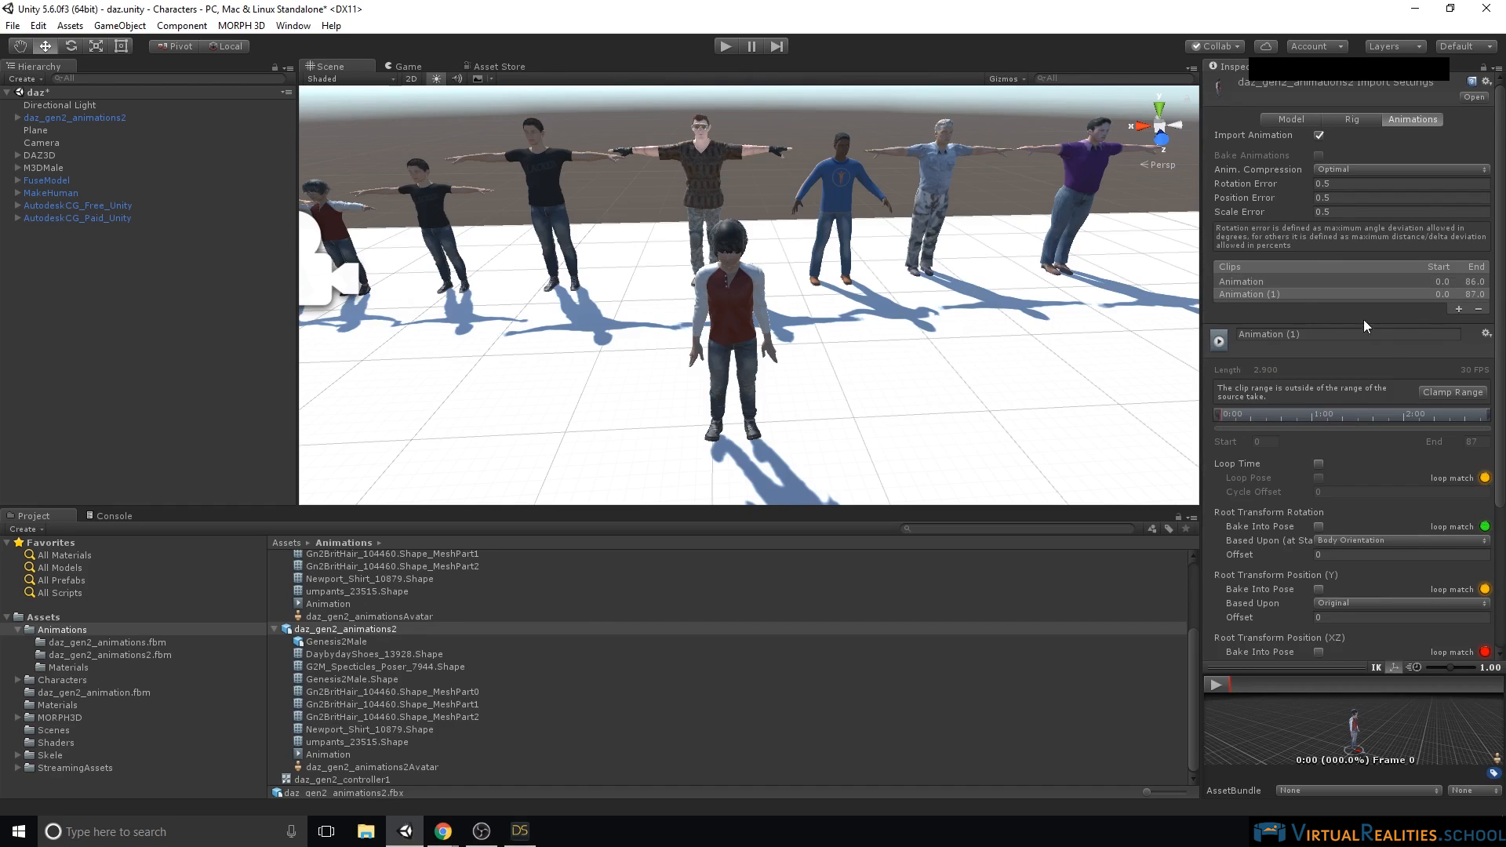
click(1260, 280)
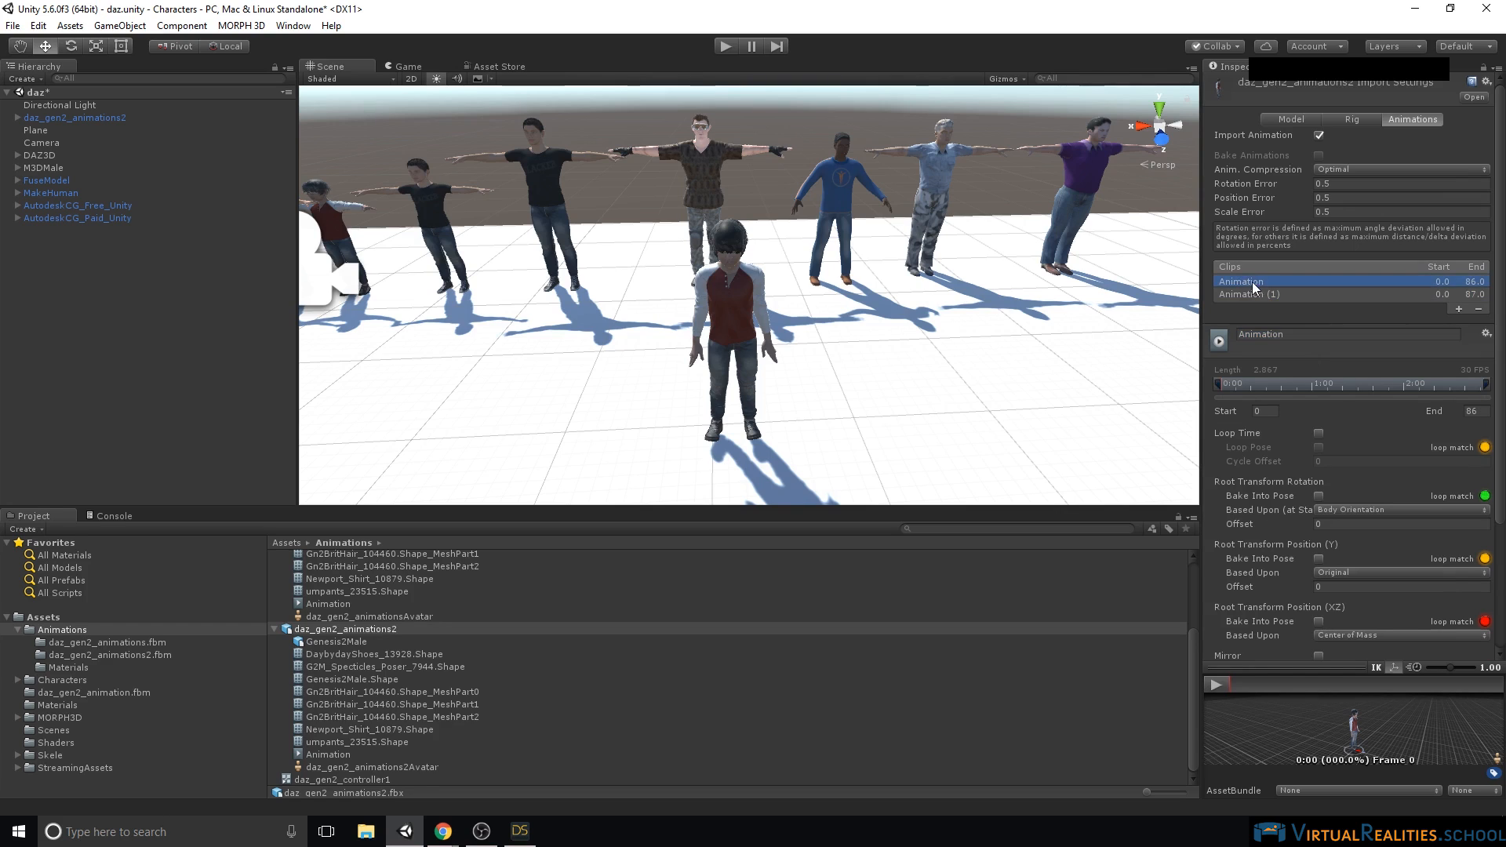
click(1300, 335)
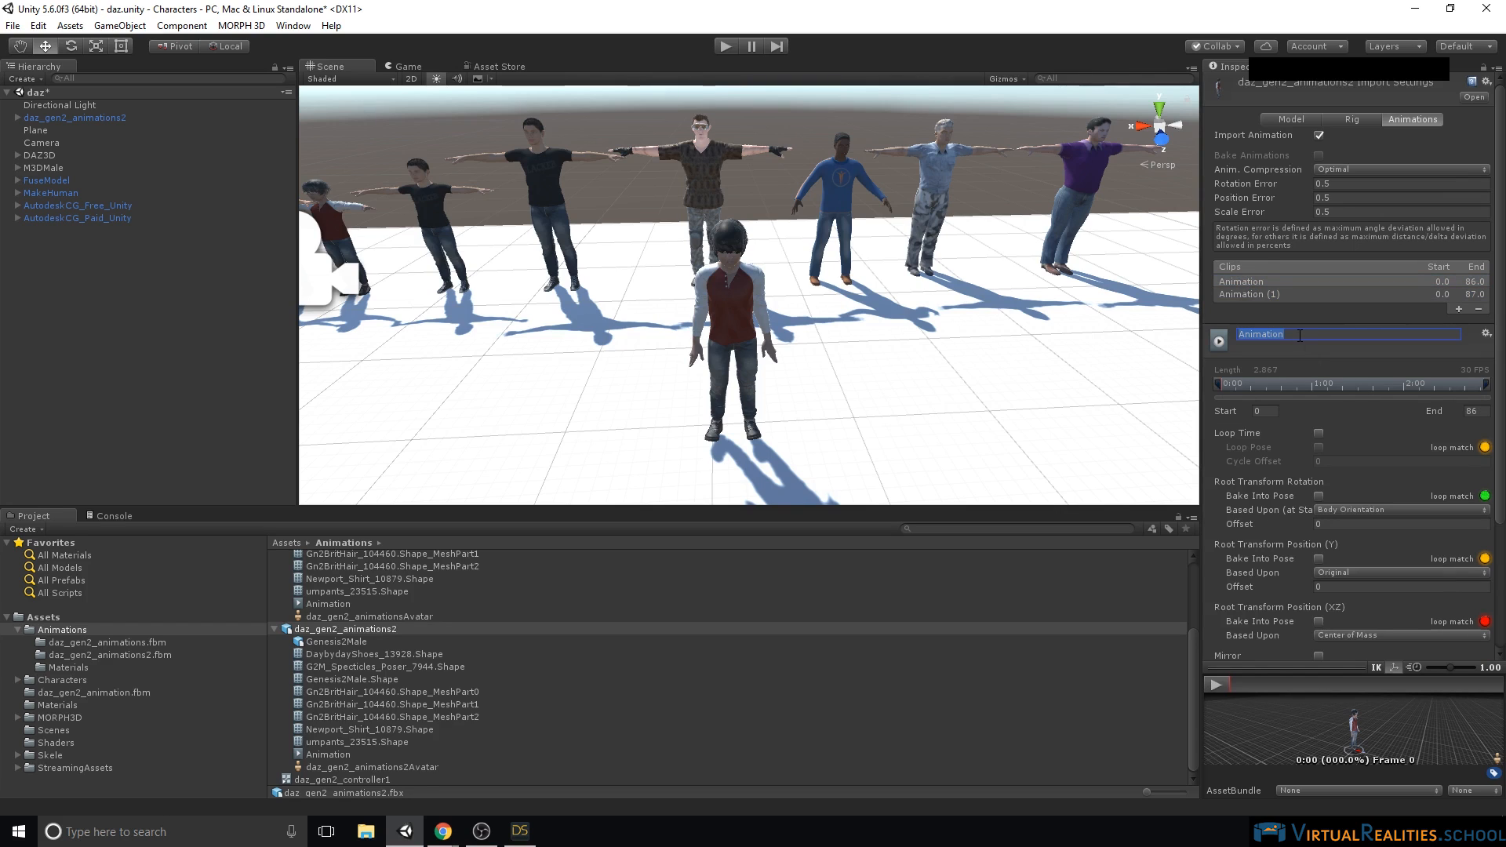
text(Walk_Start)
mouse_move(1485, 385)
mouse_down()
mouse_move(1353, 400)
mouse_move(1380, 400)
mouse_up()
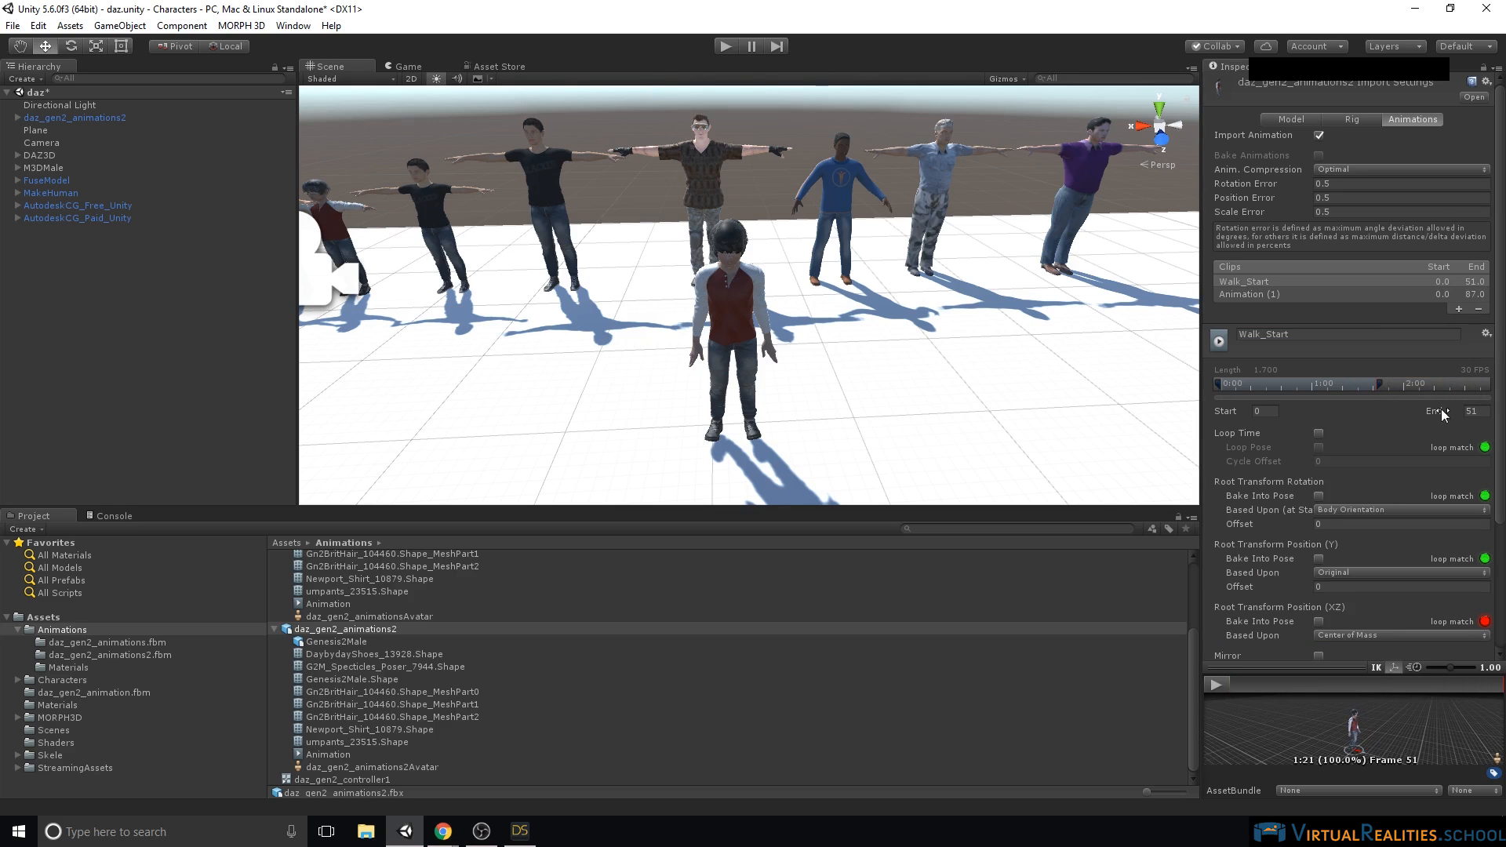
- Rename the second clip Walk_Cycle and set its range to frames 51 to 86, clamping it to the source take
click(1242, 295)
click(1311, 333)
text(Walk_Cycle)
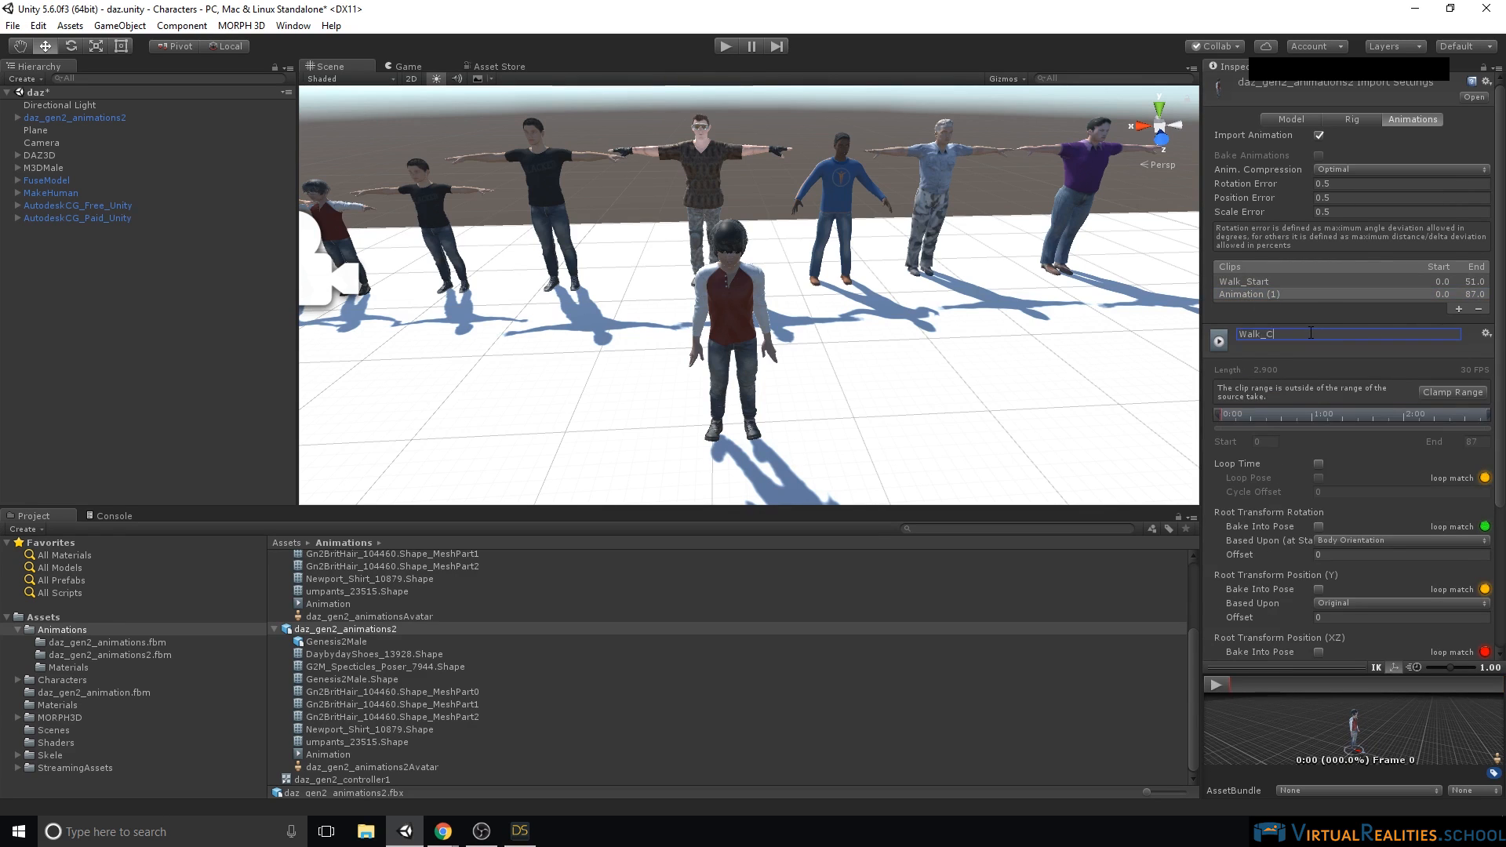
click(1442, 393)
drag(1218, 386, 1372, 406)
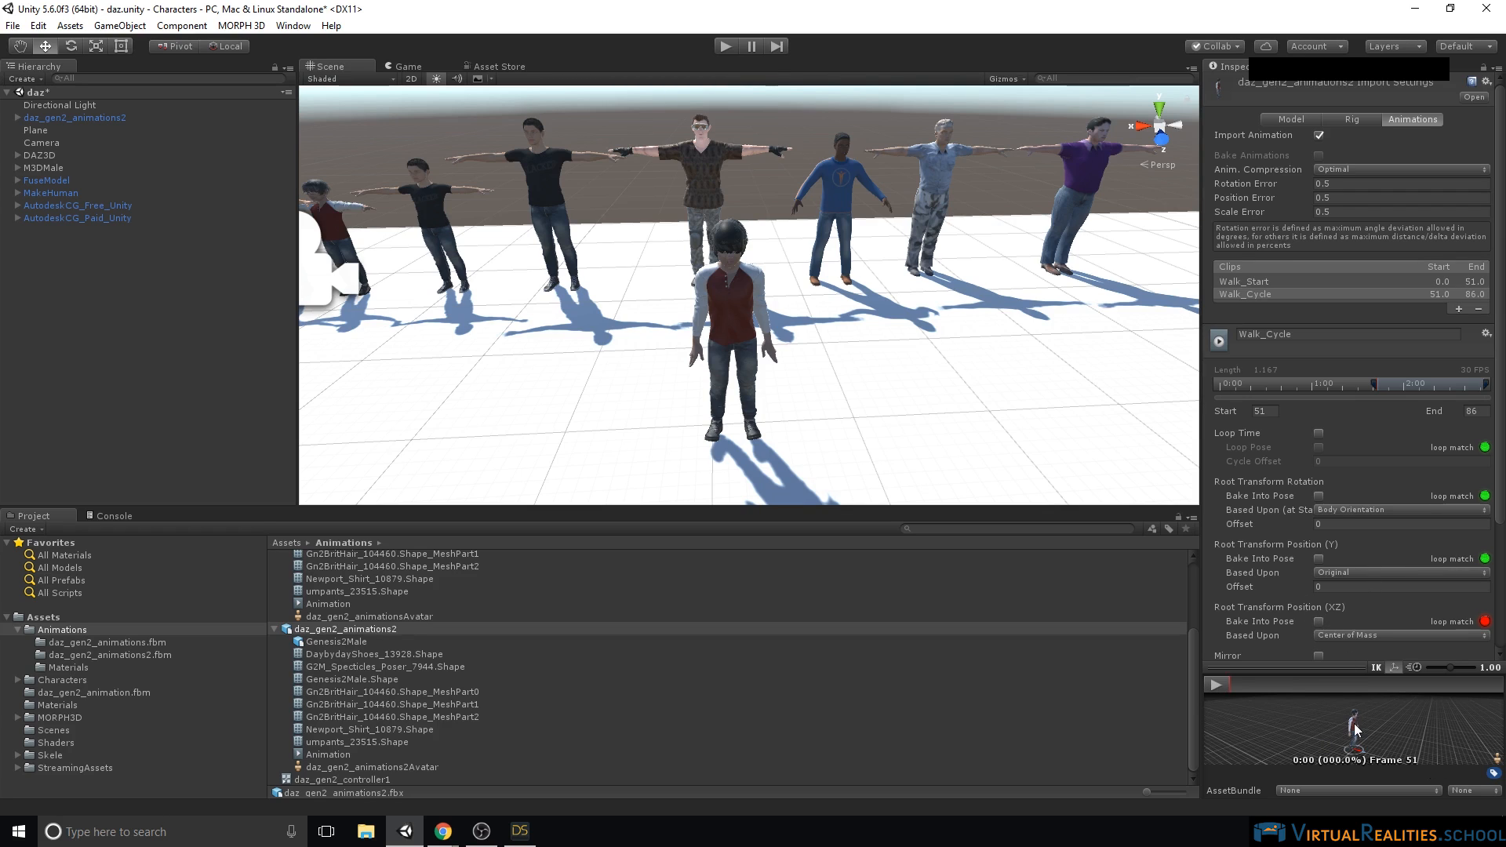
- Check the Walk_Start clip's settings and apply the import changes to daz_gen2_animations2
click(1258, 282)
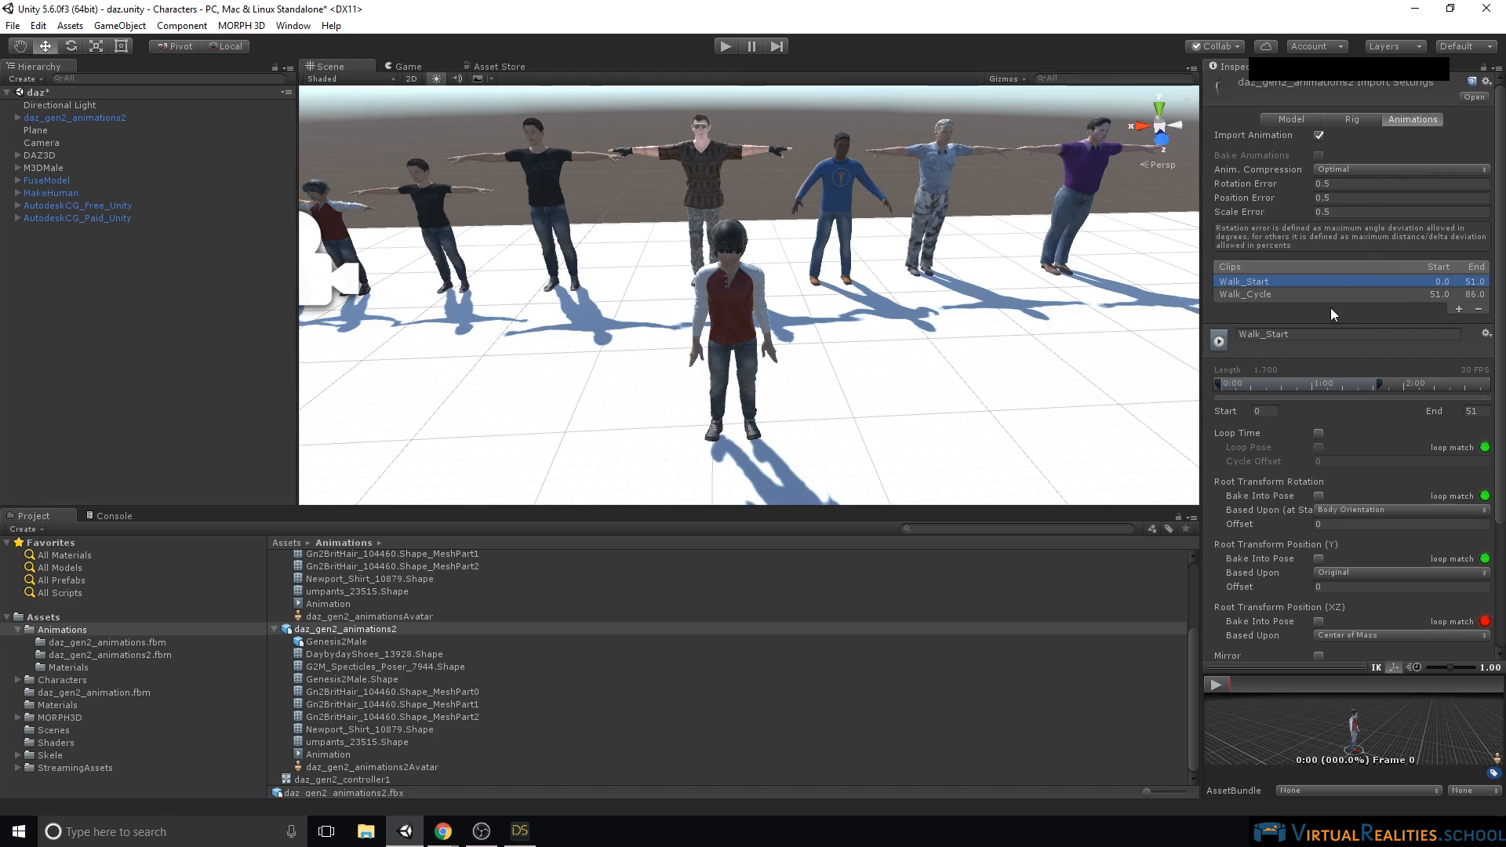
scroll(1411, 617, down, 5)
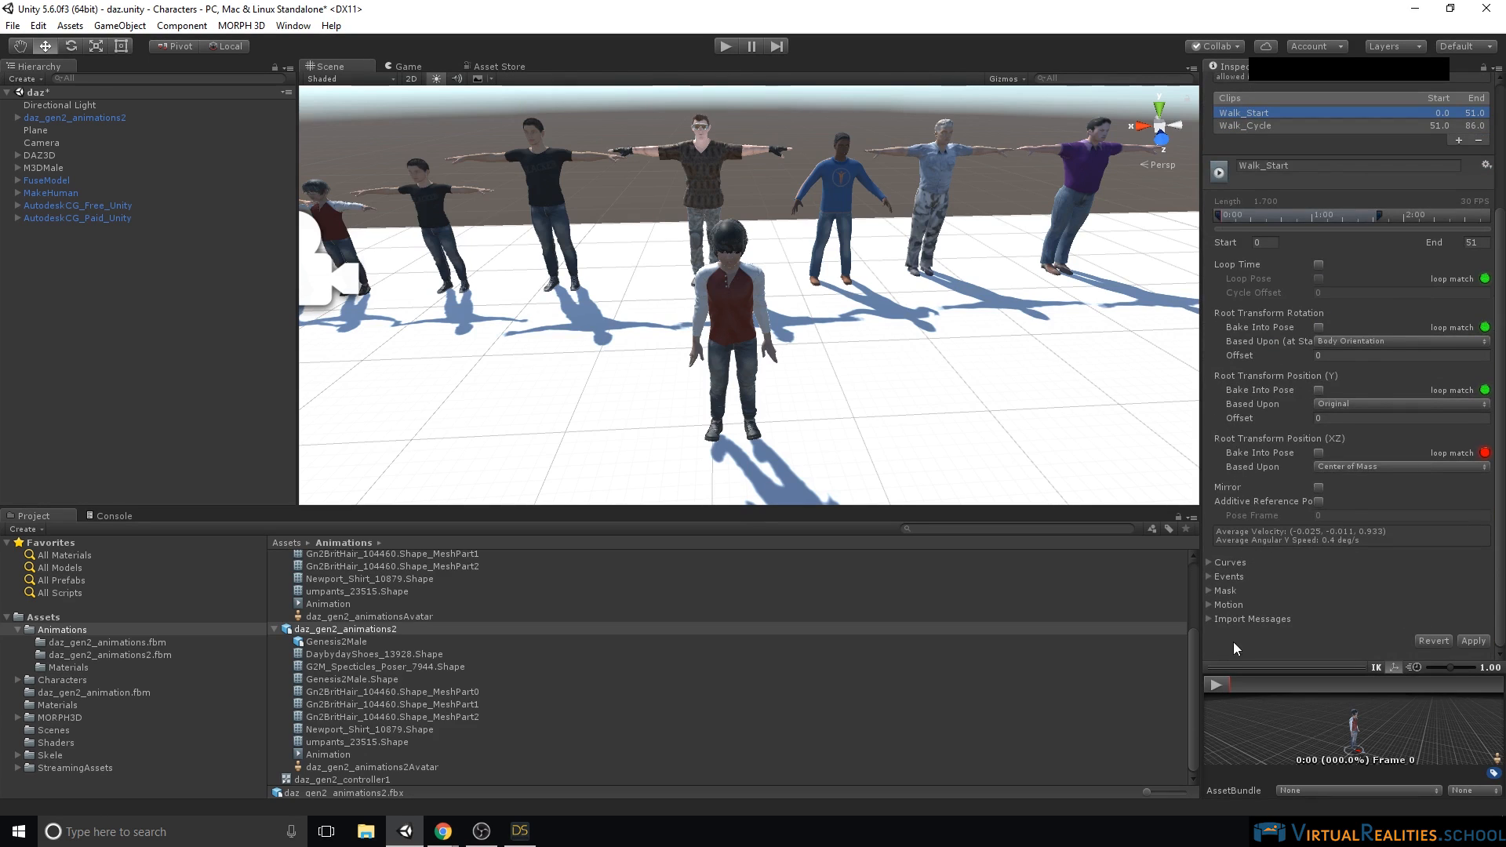
click(1209, 581)
click(1209, 580)
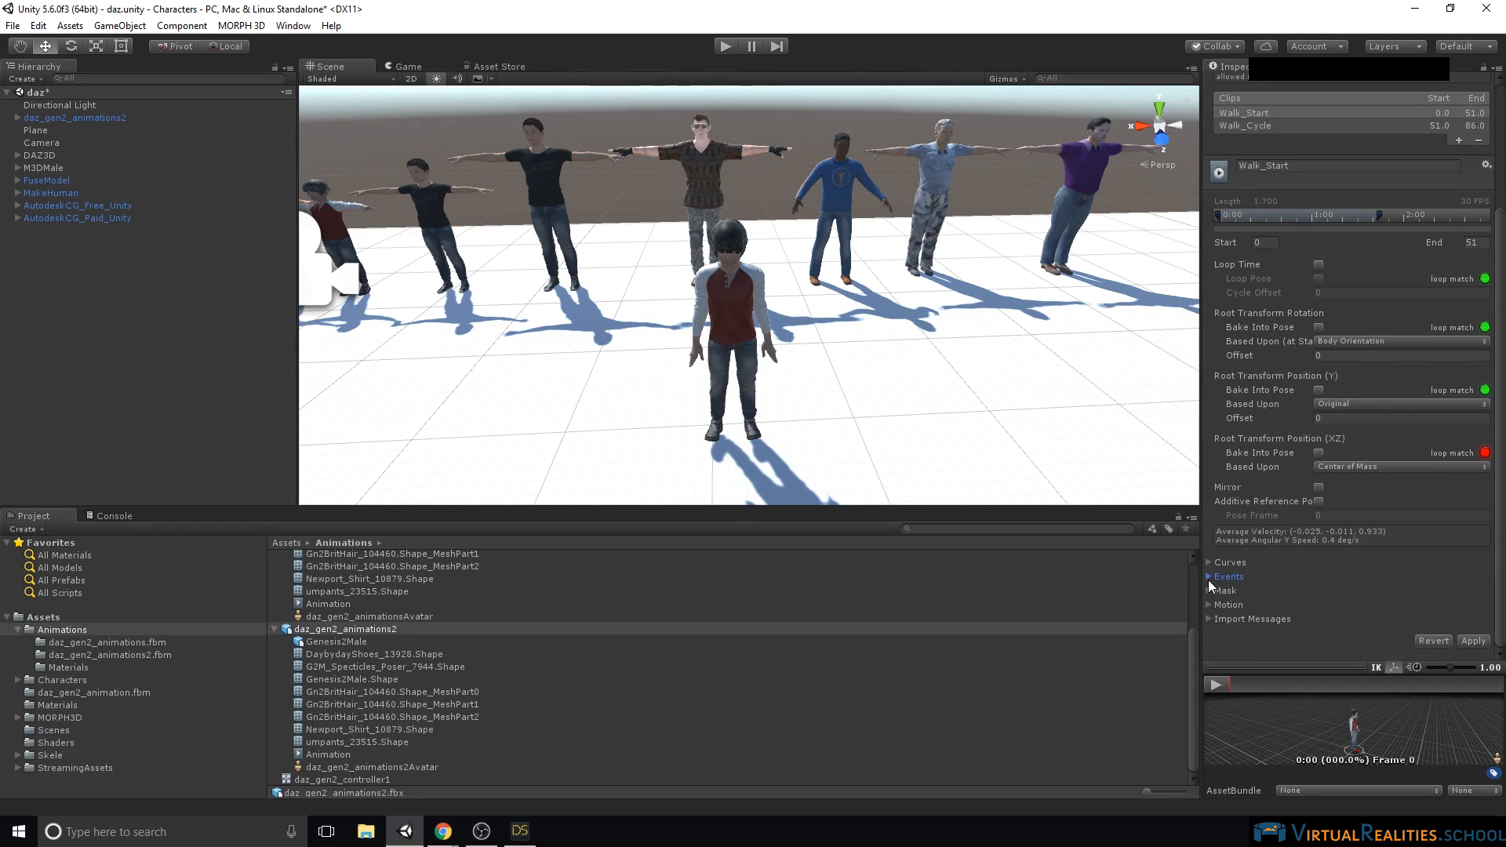
click(1474, 641)
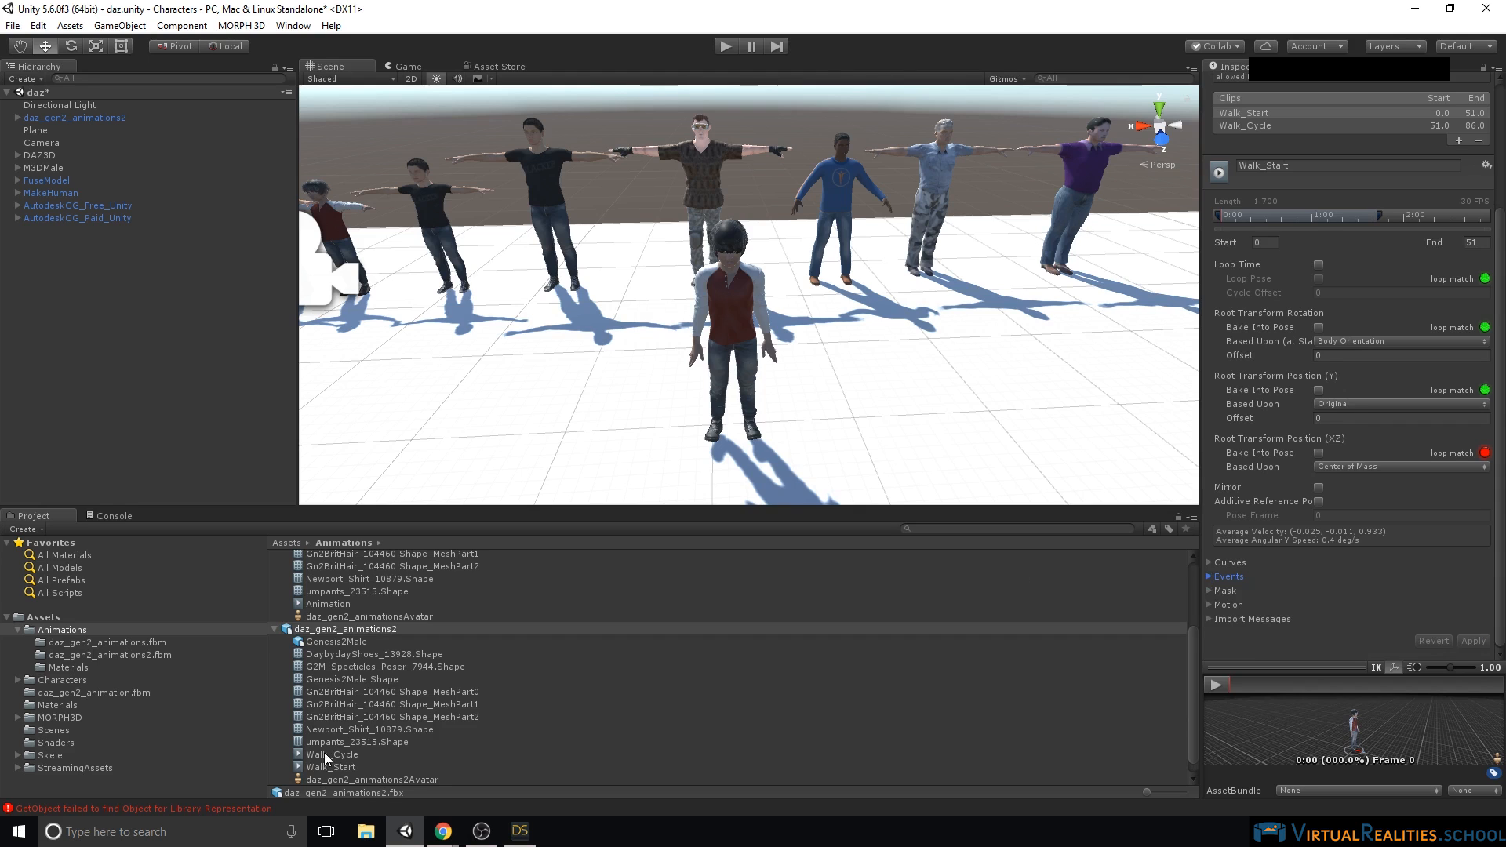
- Compare the properties of the Walk_Cycle and Walk_Start clips and review the import settings of daz_gen2_animations2
click(323, 753)
click(328, 765)
click(327, 755)
click(332, 766)
click(331, 755)
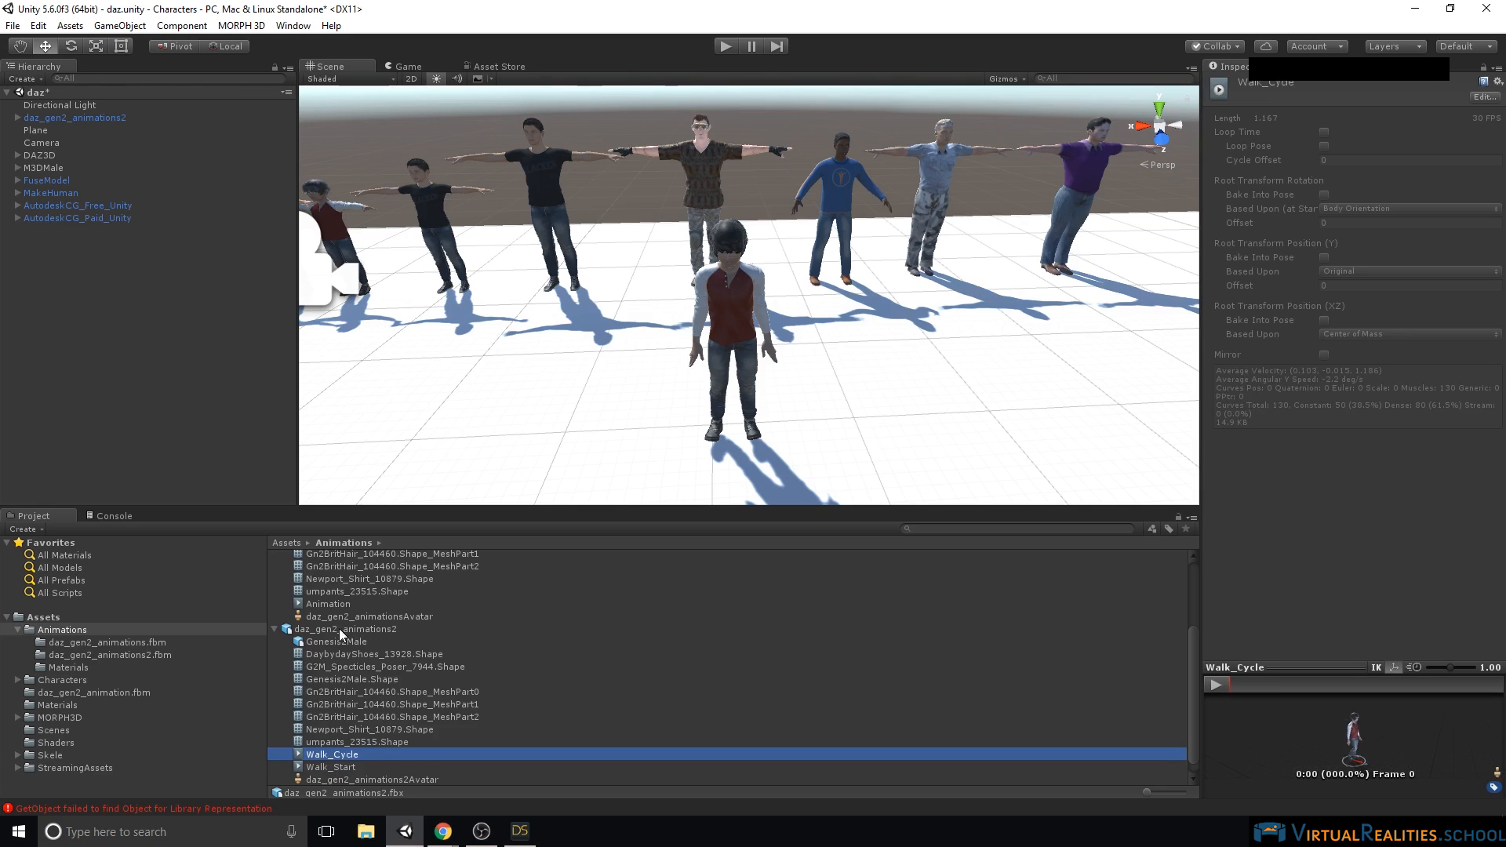
click(328, 630)
click(332, 755)
click(336, 767)
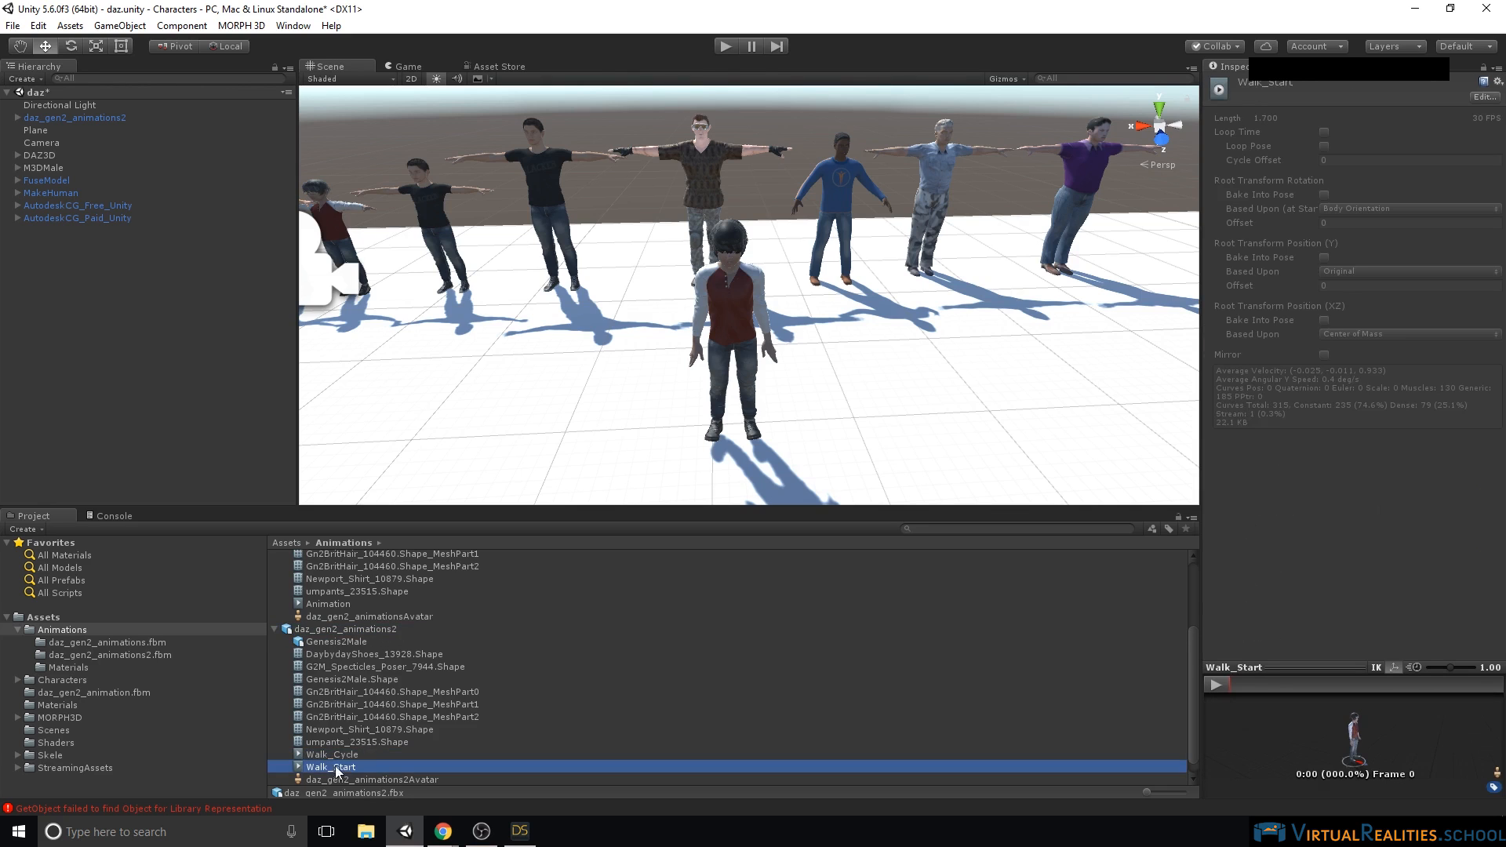
click(331, 754)
click(332, 769)
click(333, 756)
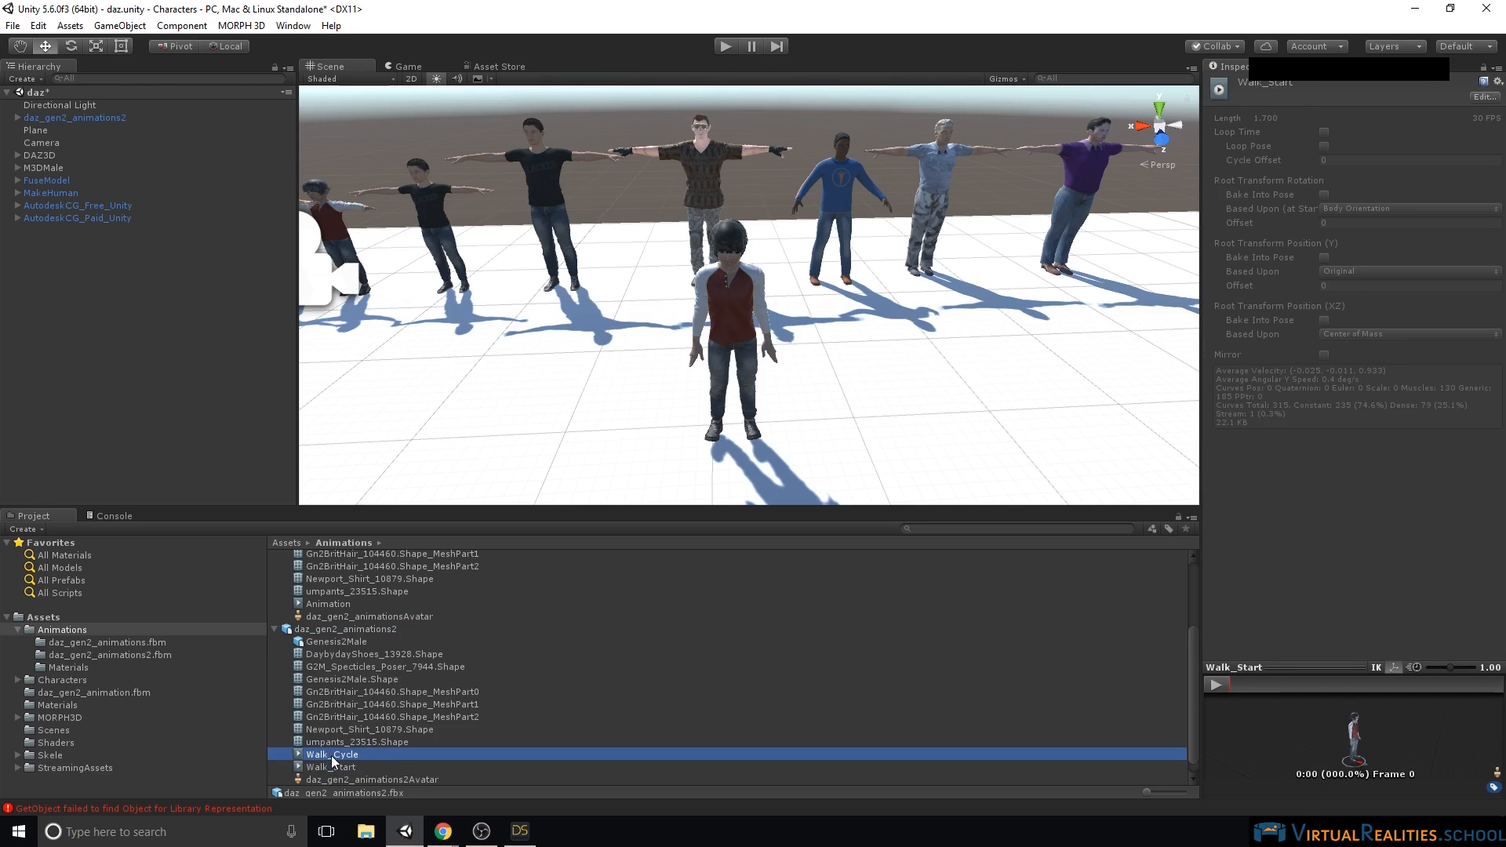
click(333, 769)
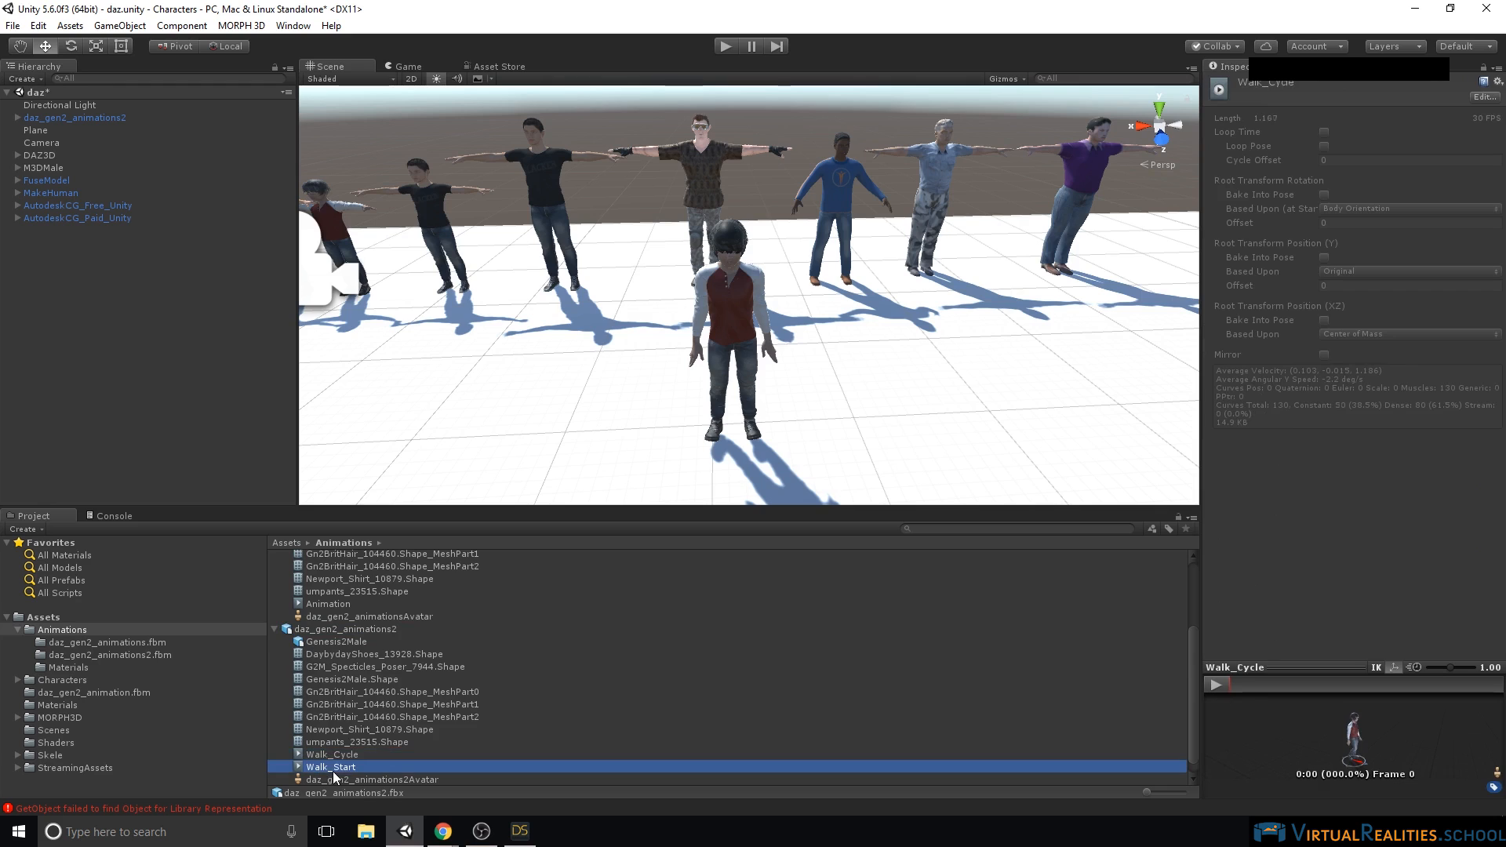
click(348, 632)
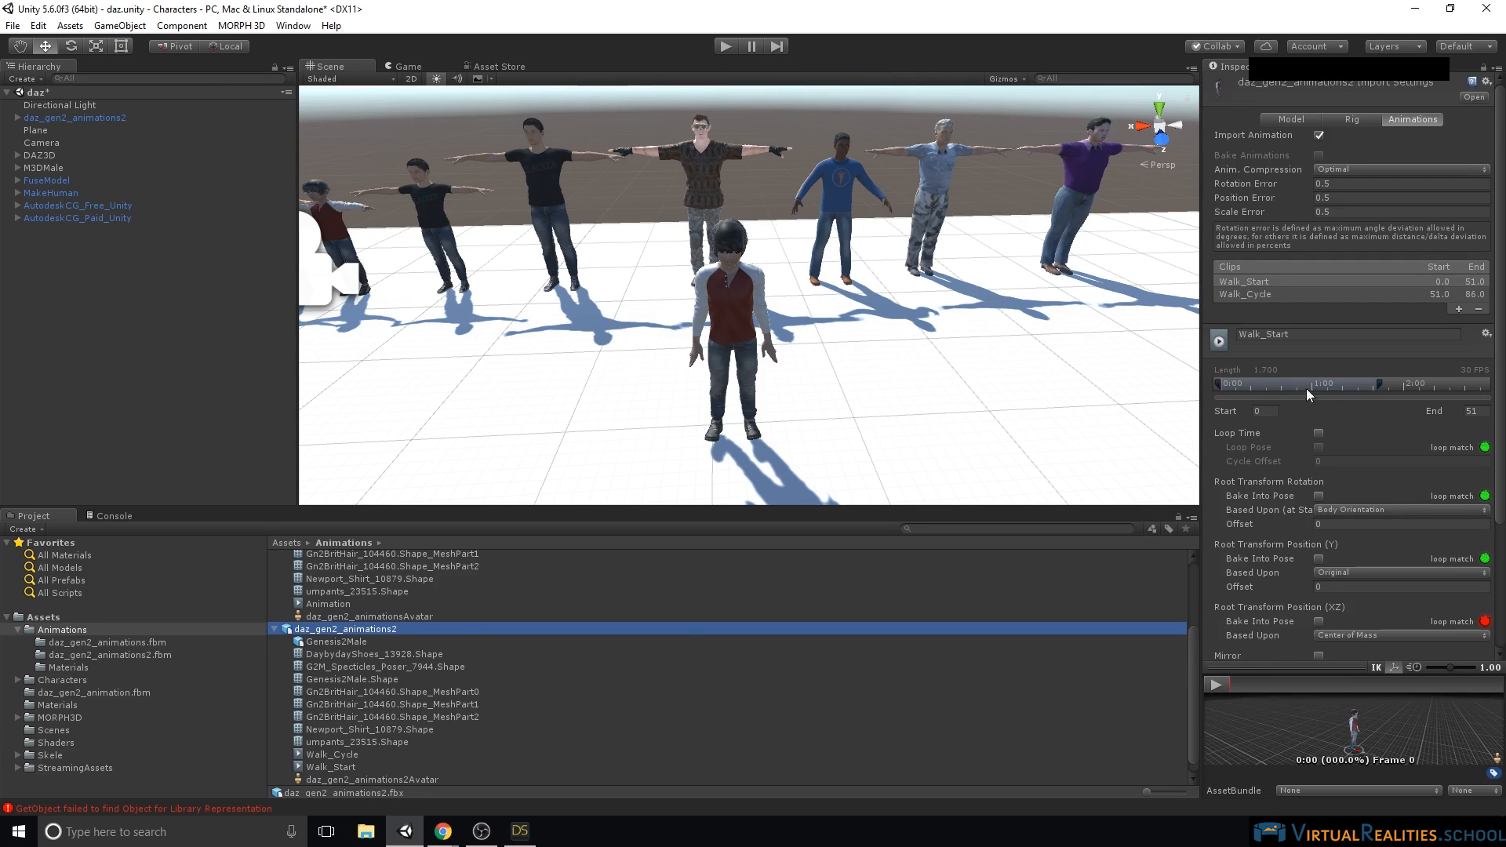
- Select the daz_gen2_animations2 character in the scene and collapse the daz_gen2_animations and daz_gen2_animations2 assets
click(72, 119)
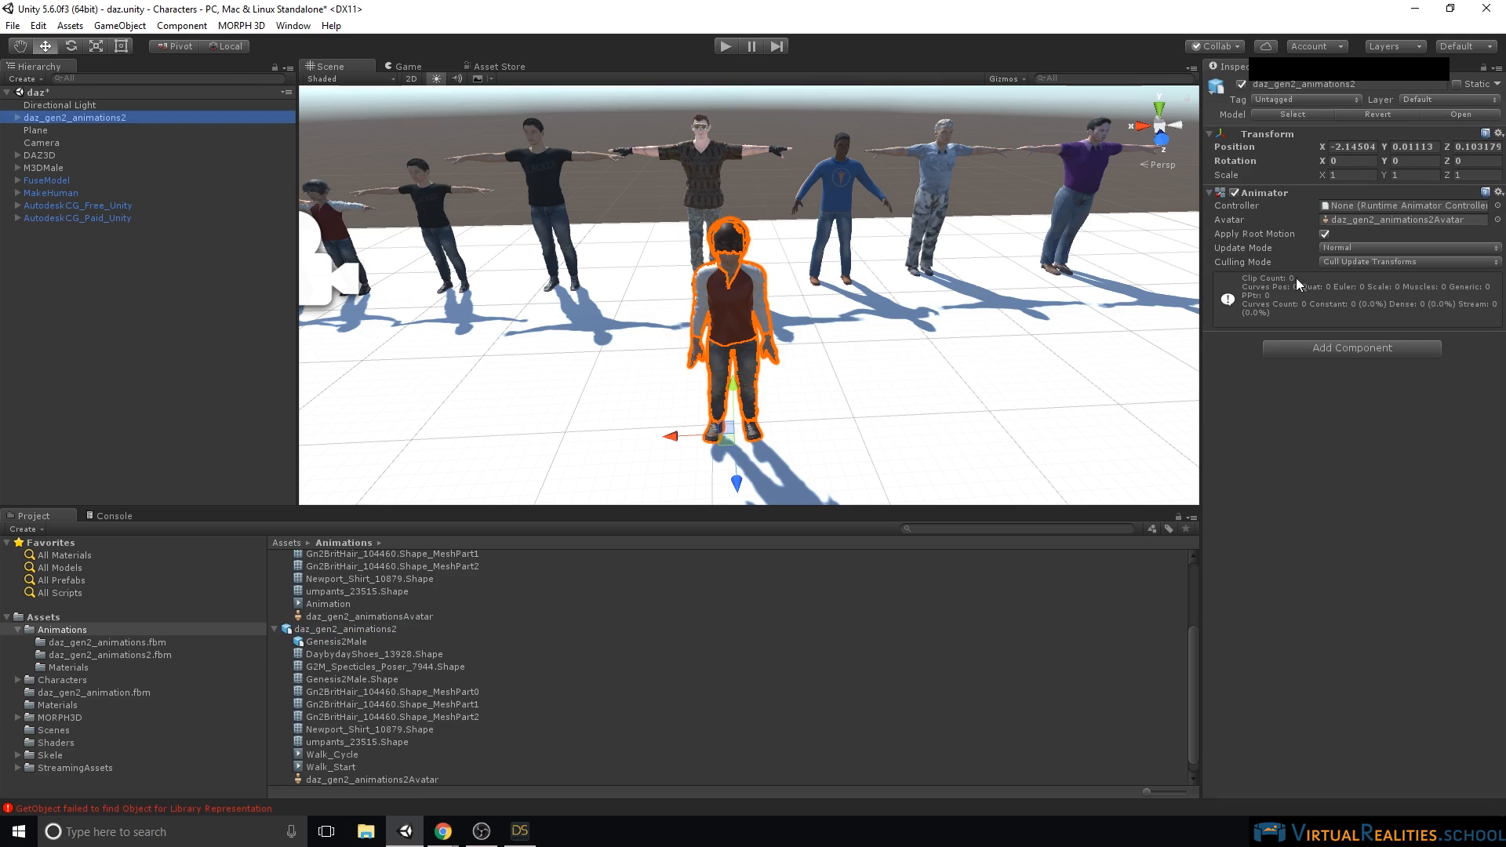
scroll(341, 656, up, 5)
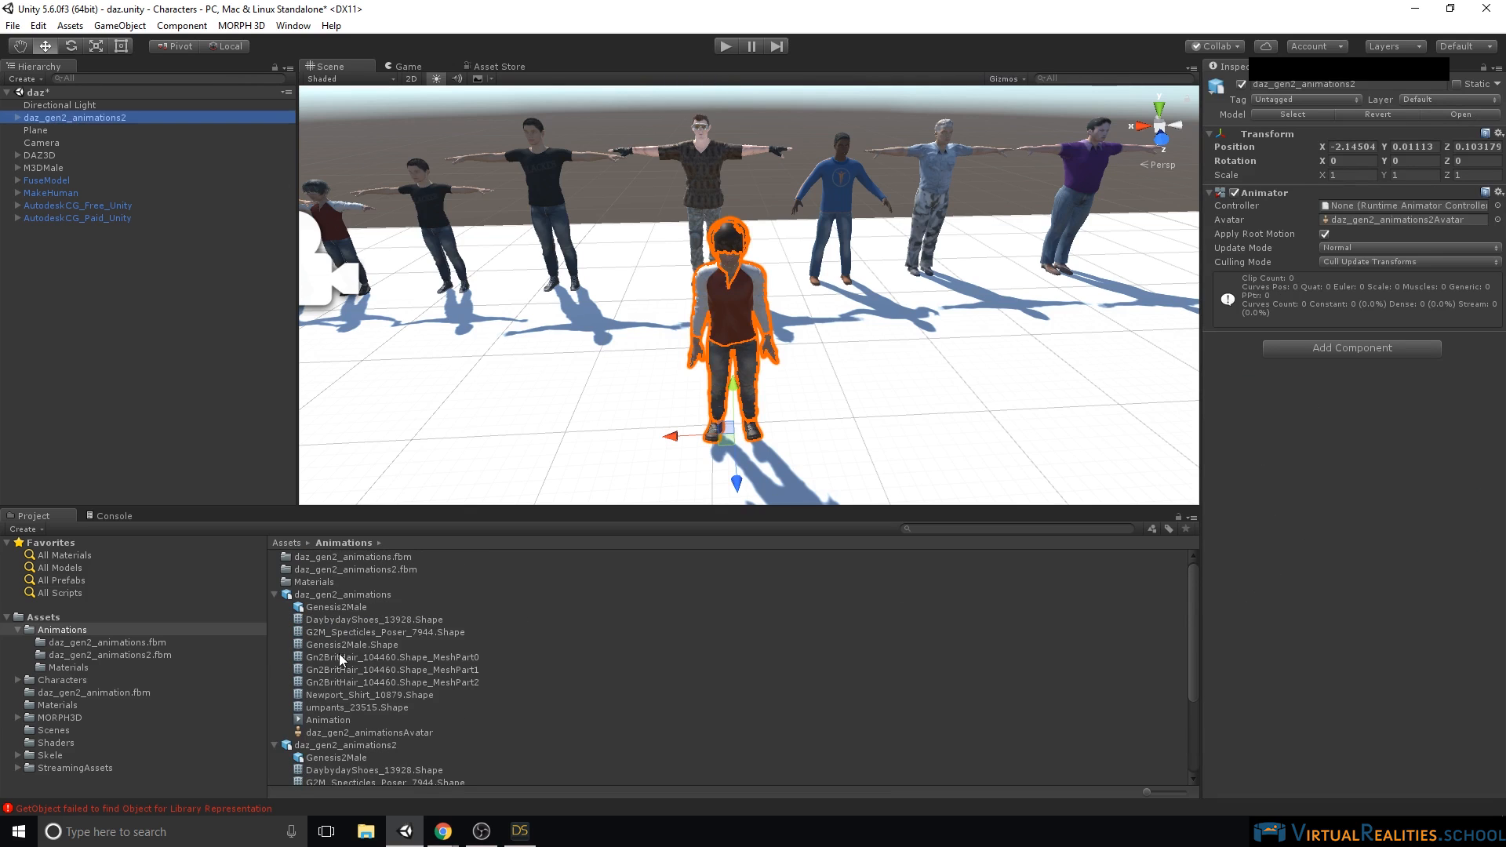
click(275, 594)
click(275, 608)
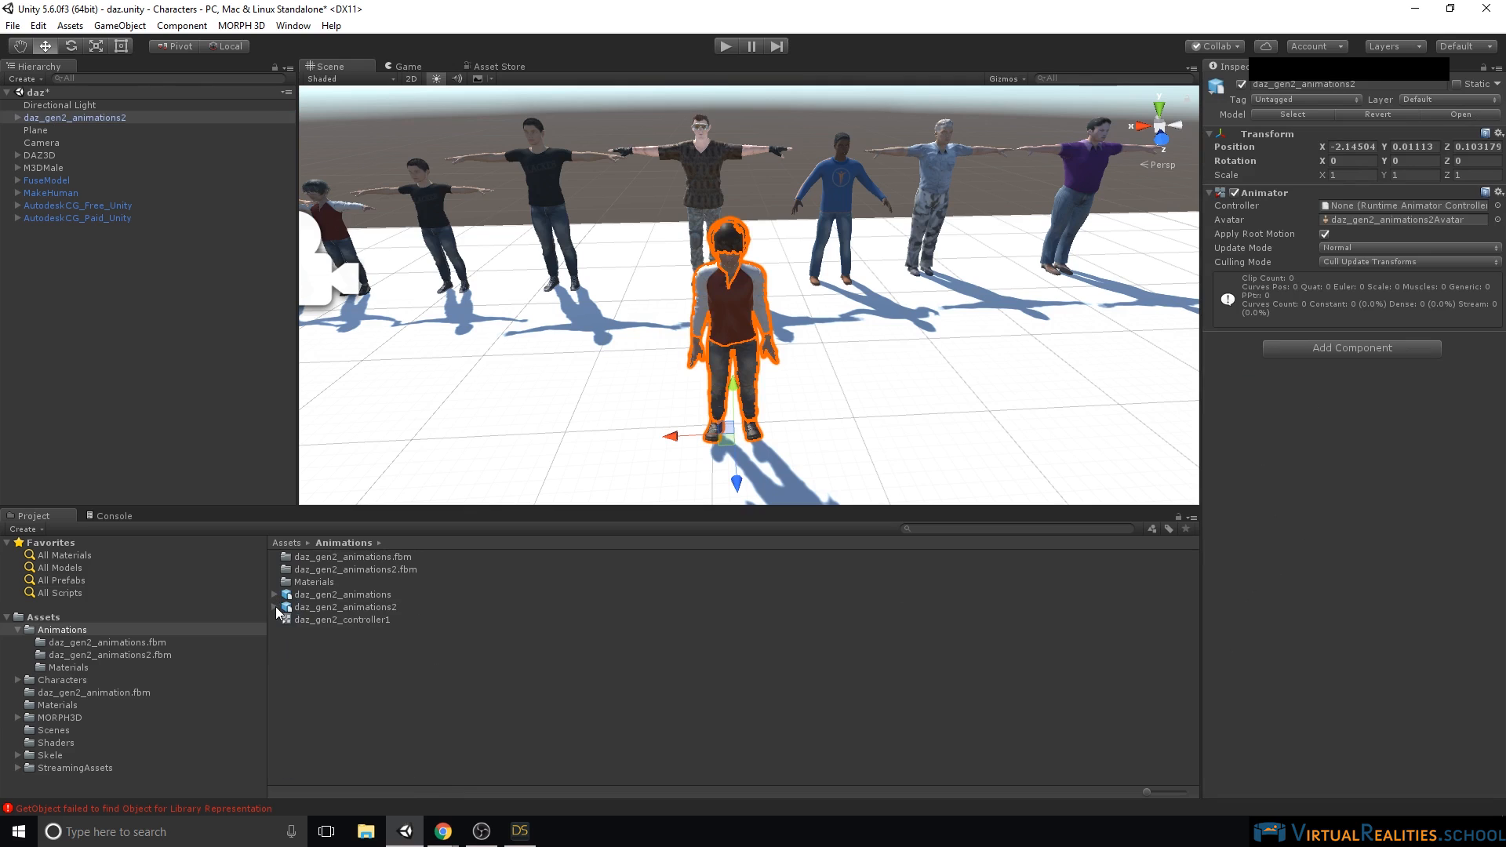
click(361, 620)
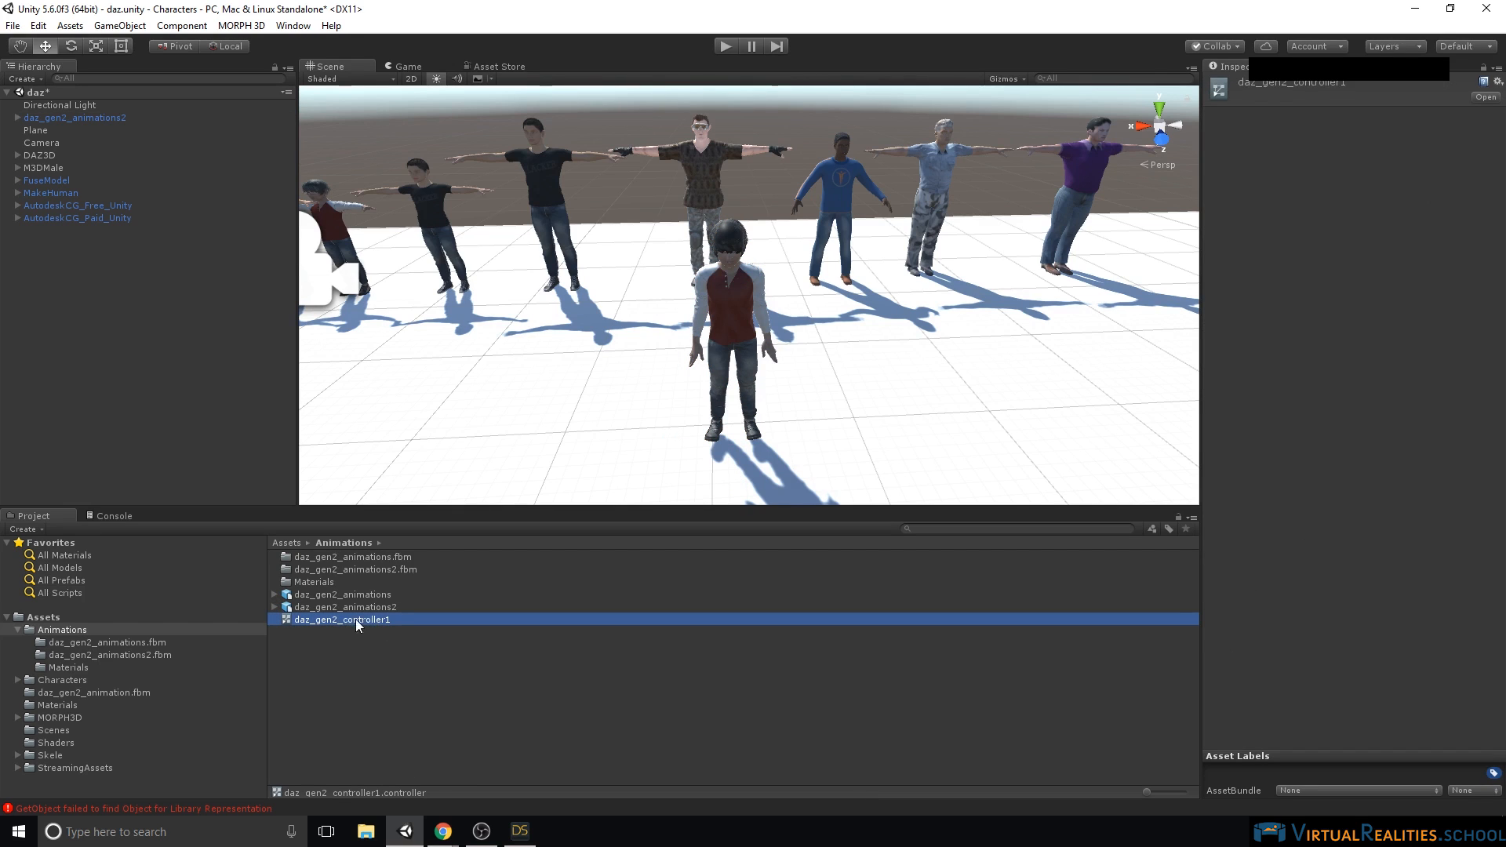
right_click(350, 628)
mouse_move(403, 343)
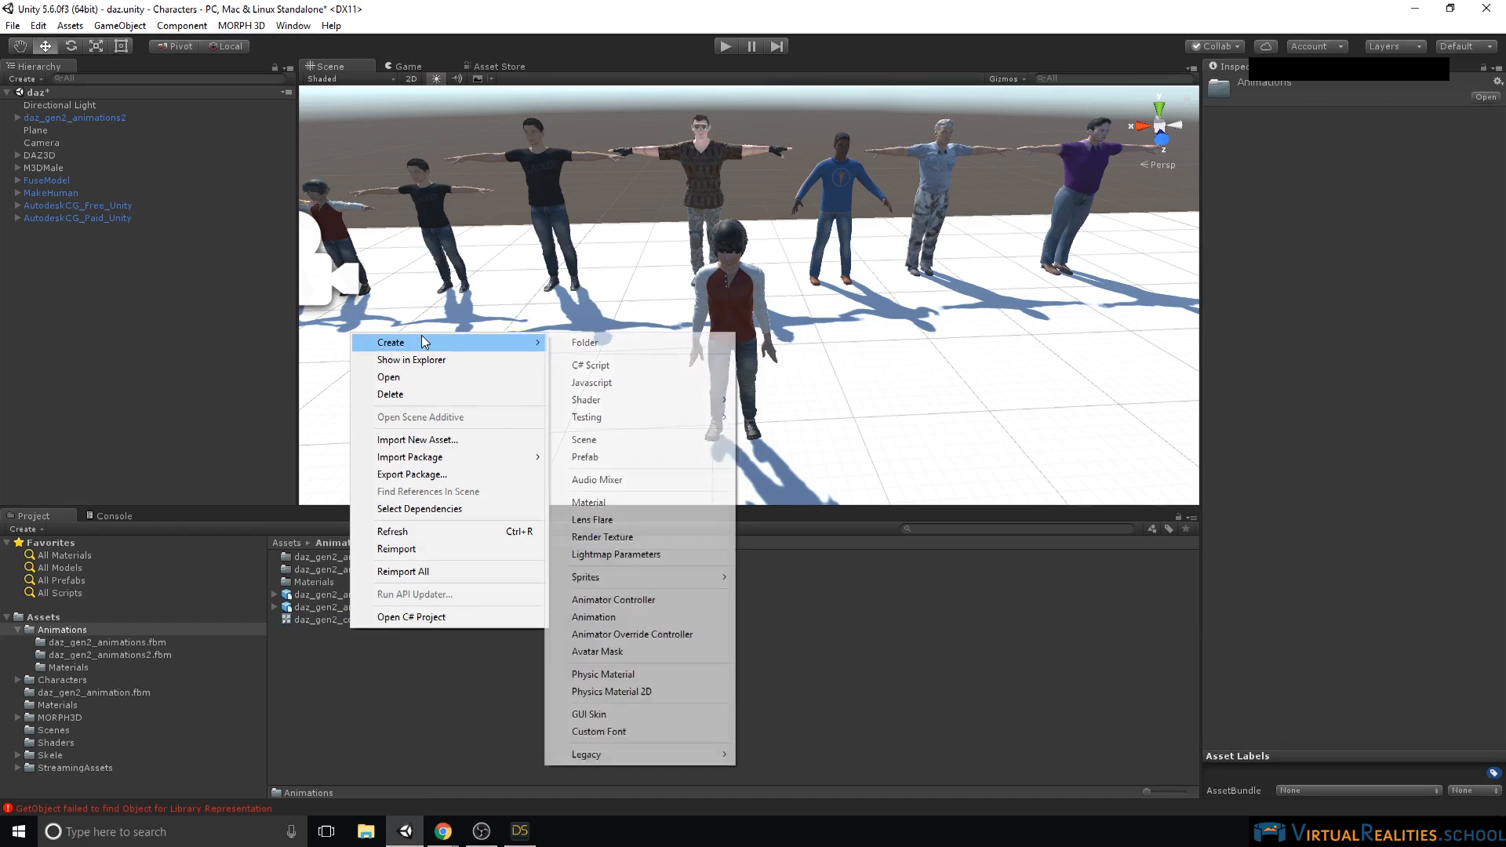
click(644, 600)
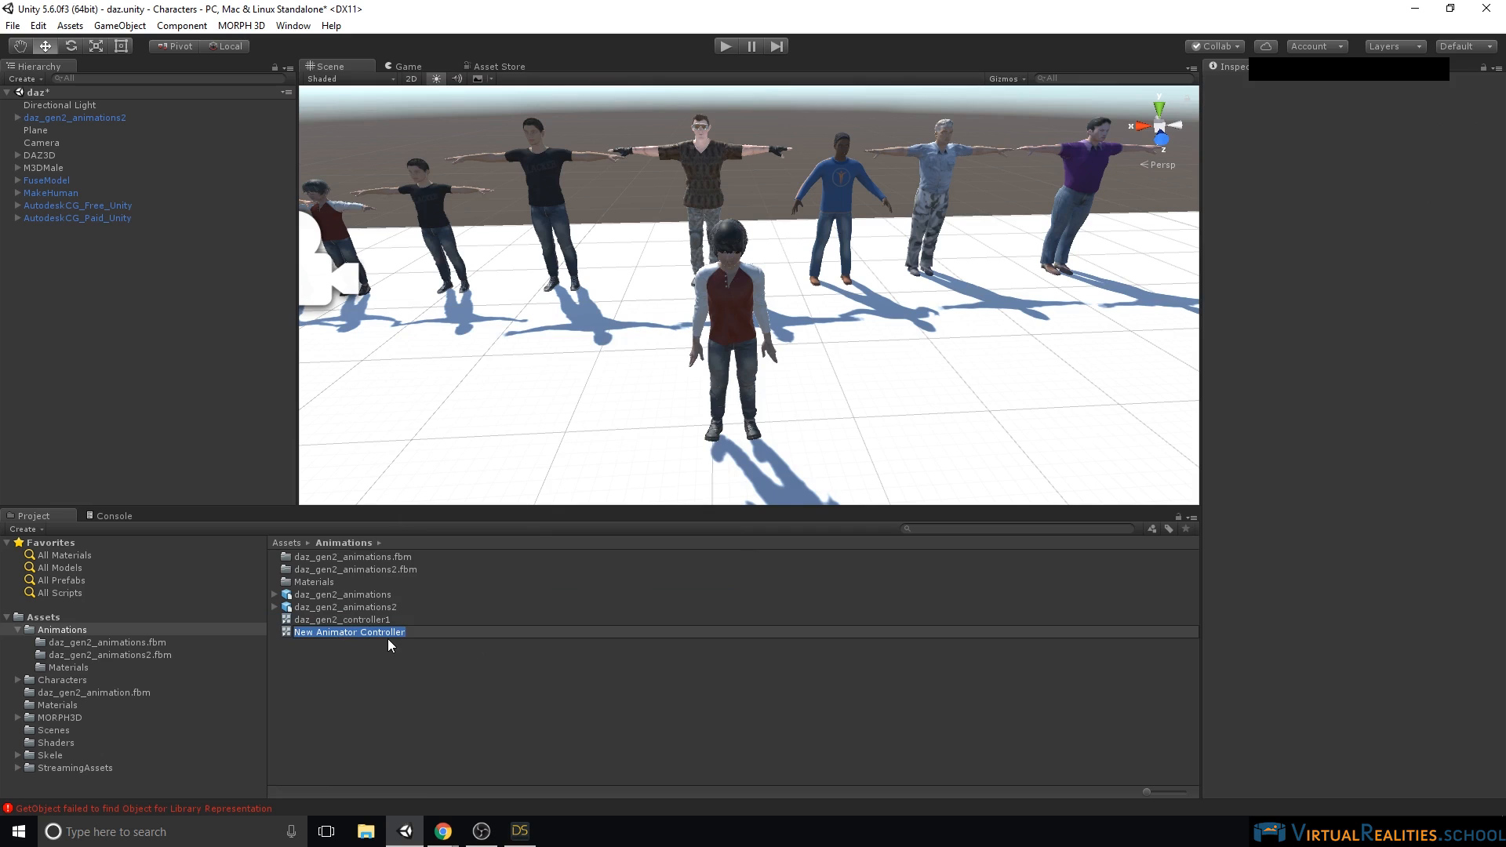
key(Escape)
- Assign daz_gen2_controller1 as the Animator controller of the daz_gen2_animations2 character in the scene
click(353, 620)
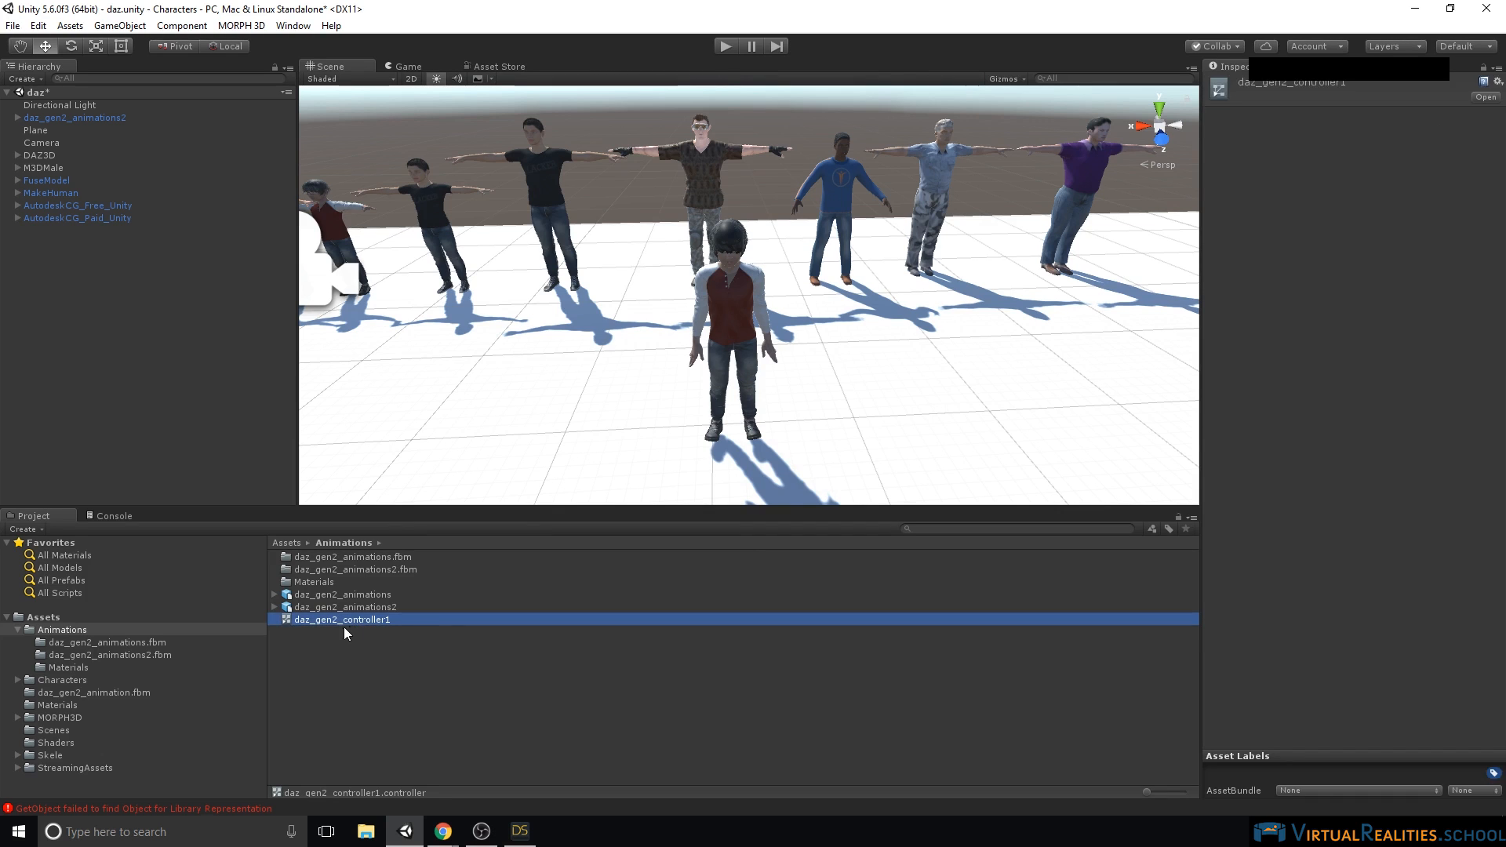
click(88, 117)
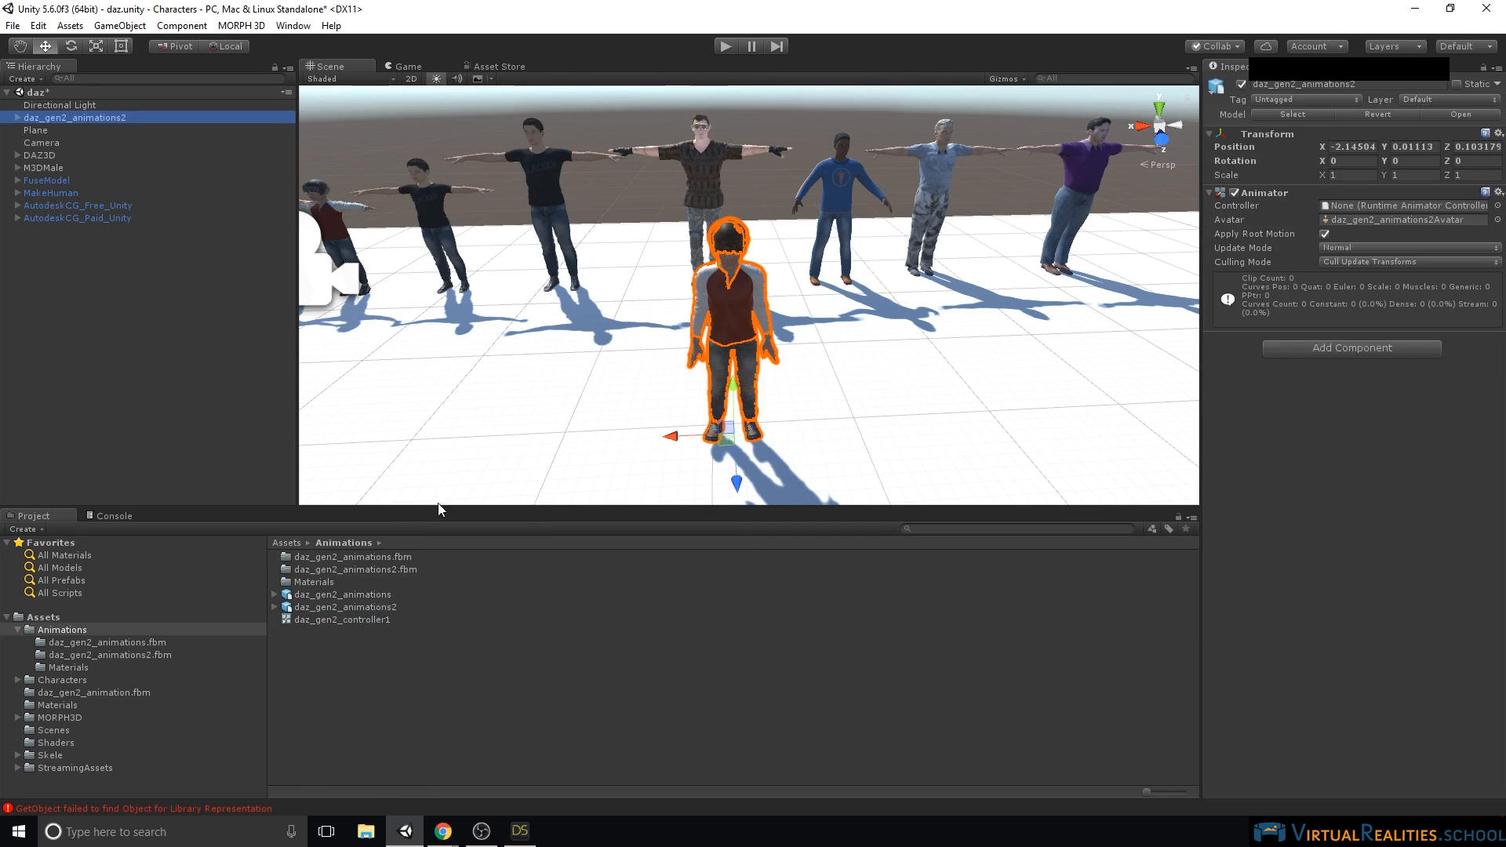
drag(332, 621, 1387, 204)
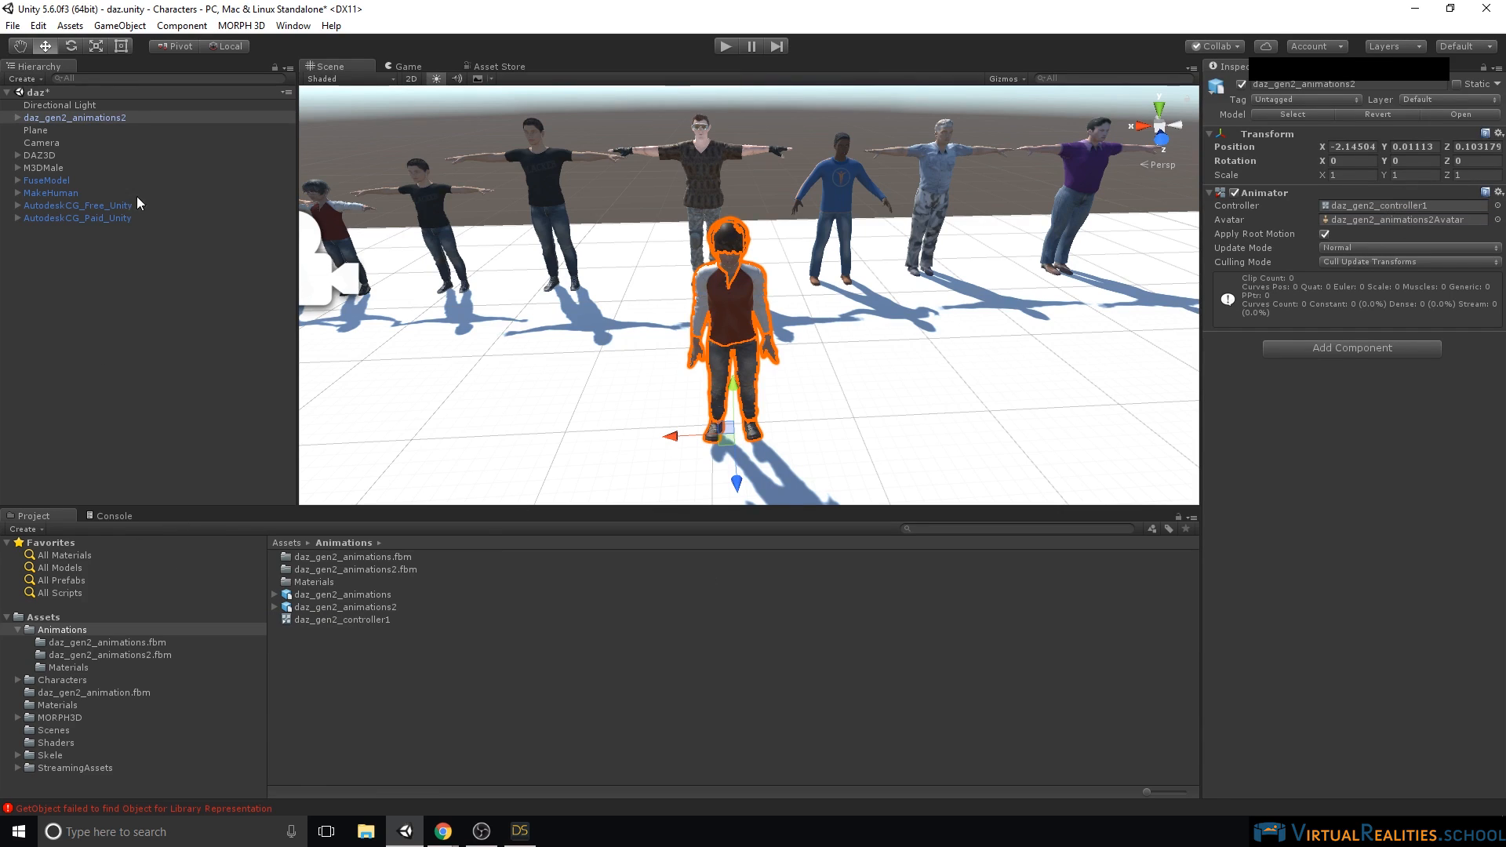
- Add an Animation view alongside the Project and Console views
right_click(44, 516)
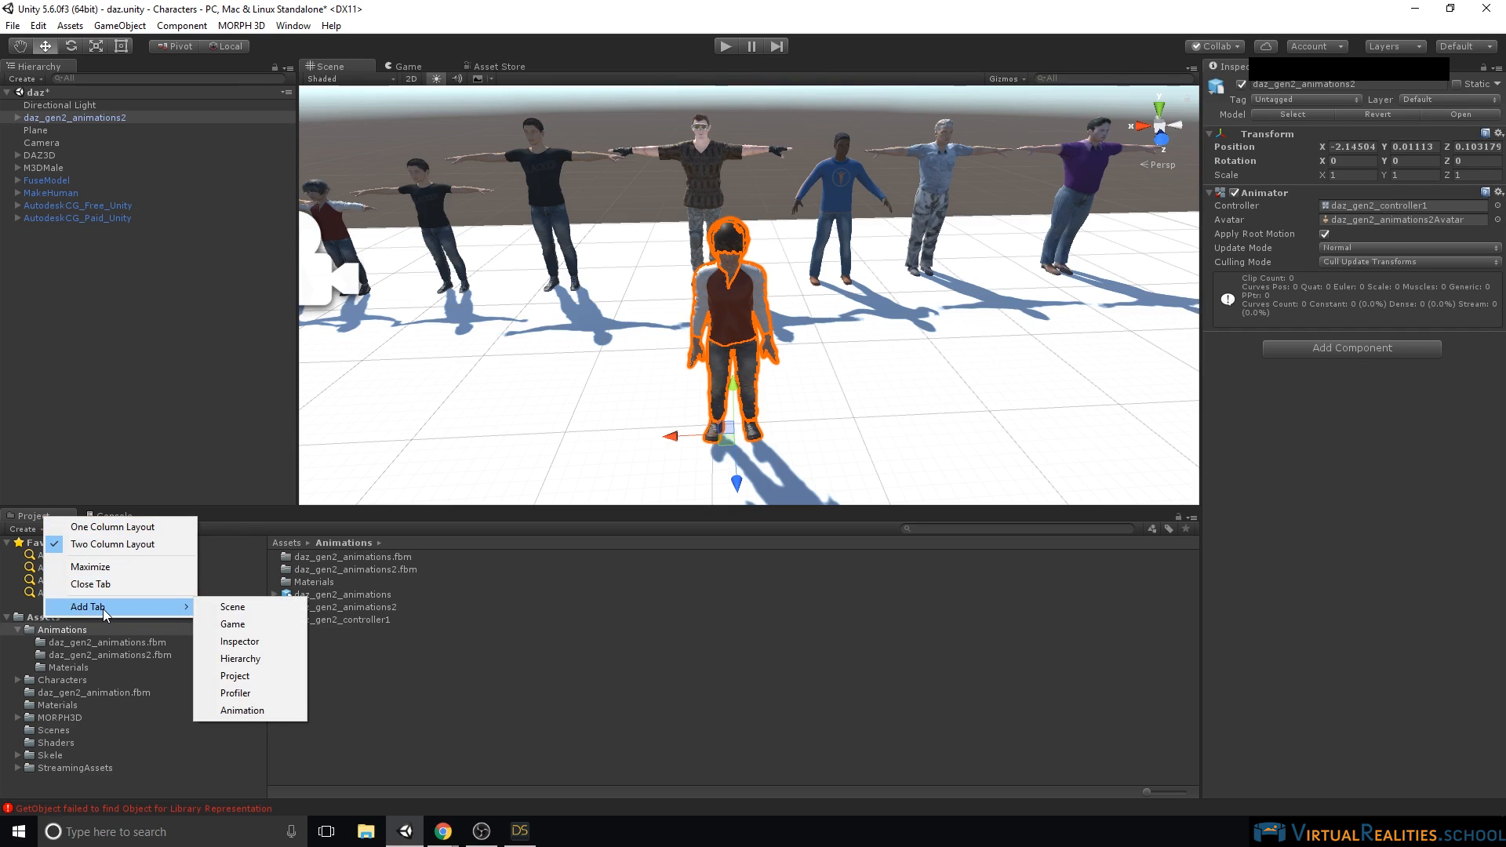
click(261, 709)
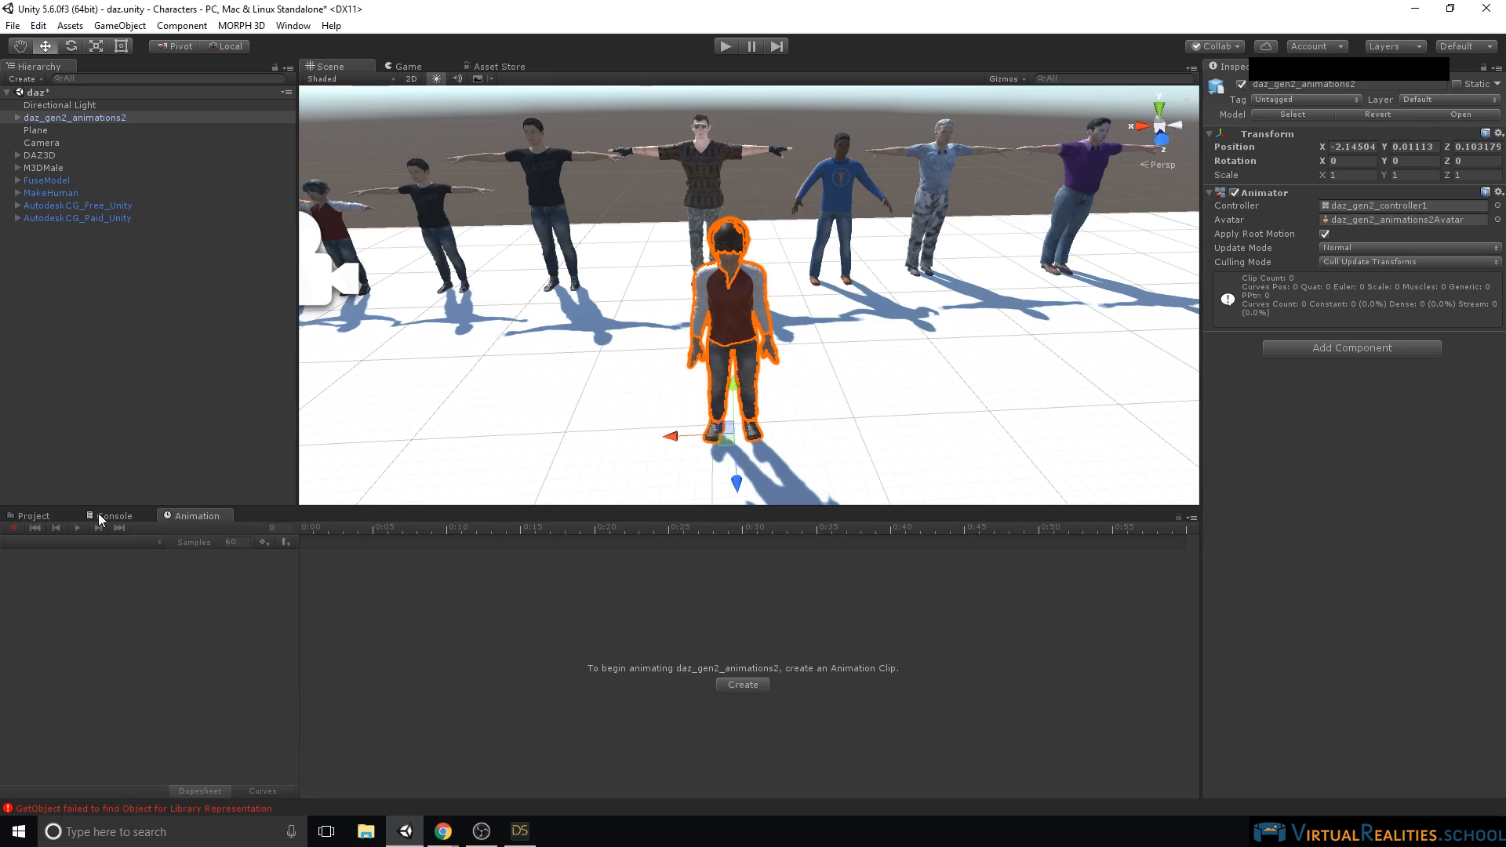
- Open the Animator view for the daz_gen2_animations2 character, dock it alongside the Inspector and widen that area
click(298, 25)
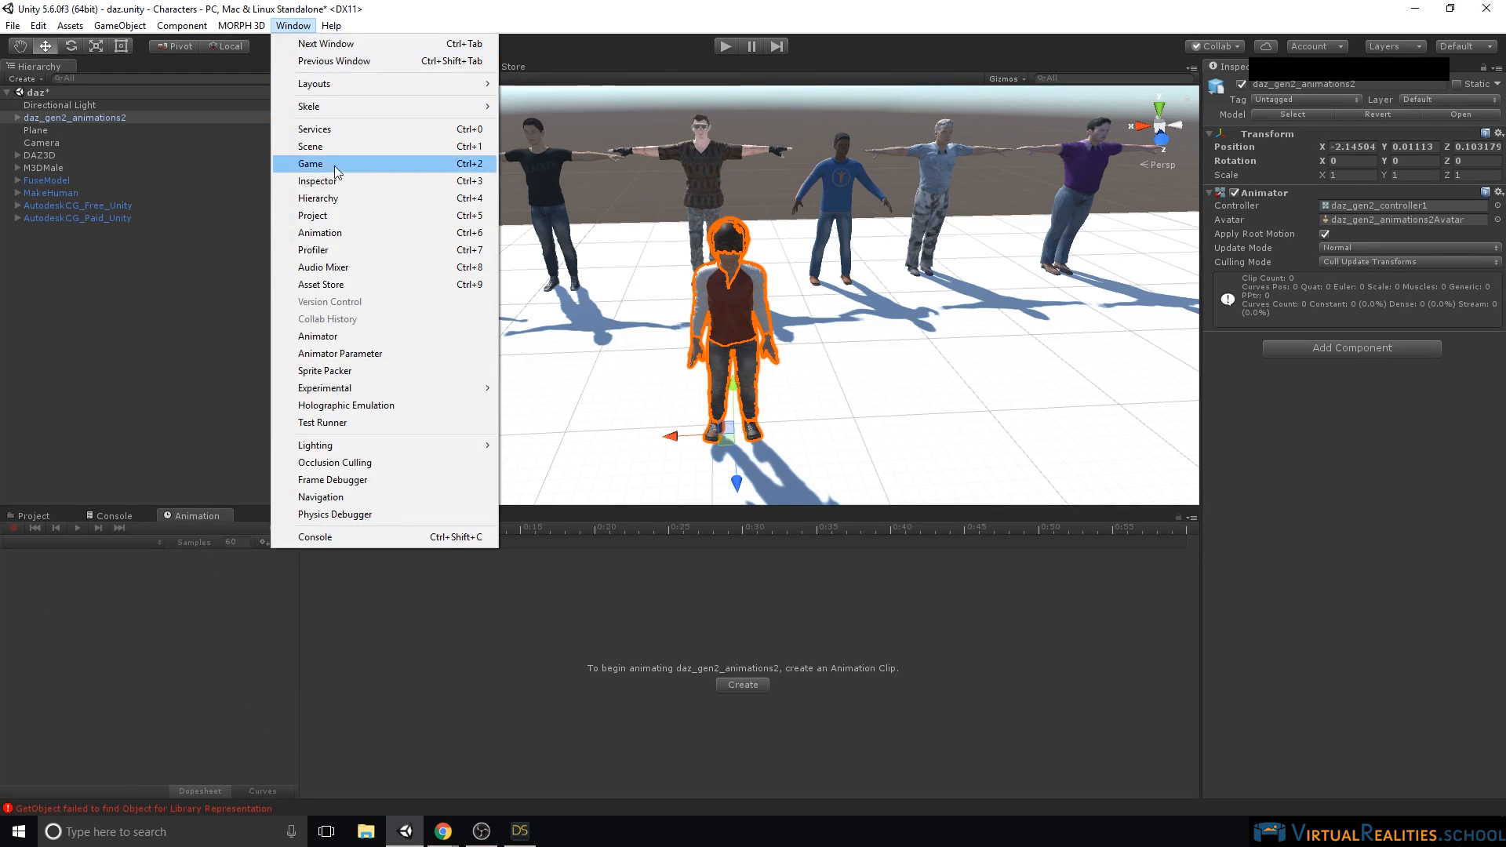
click(346, 341)
drag(557, 67, 258, 512)
middle_drag(647, 609, 765, 590)
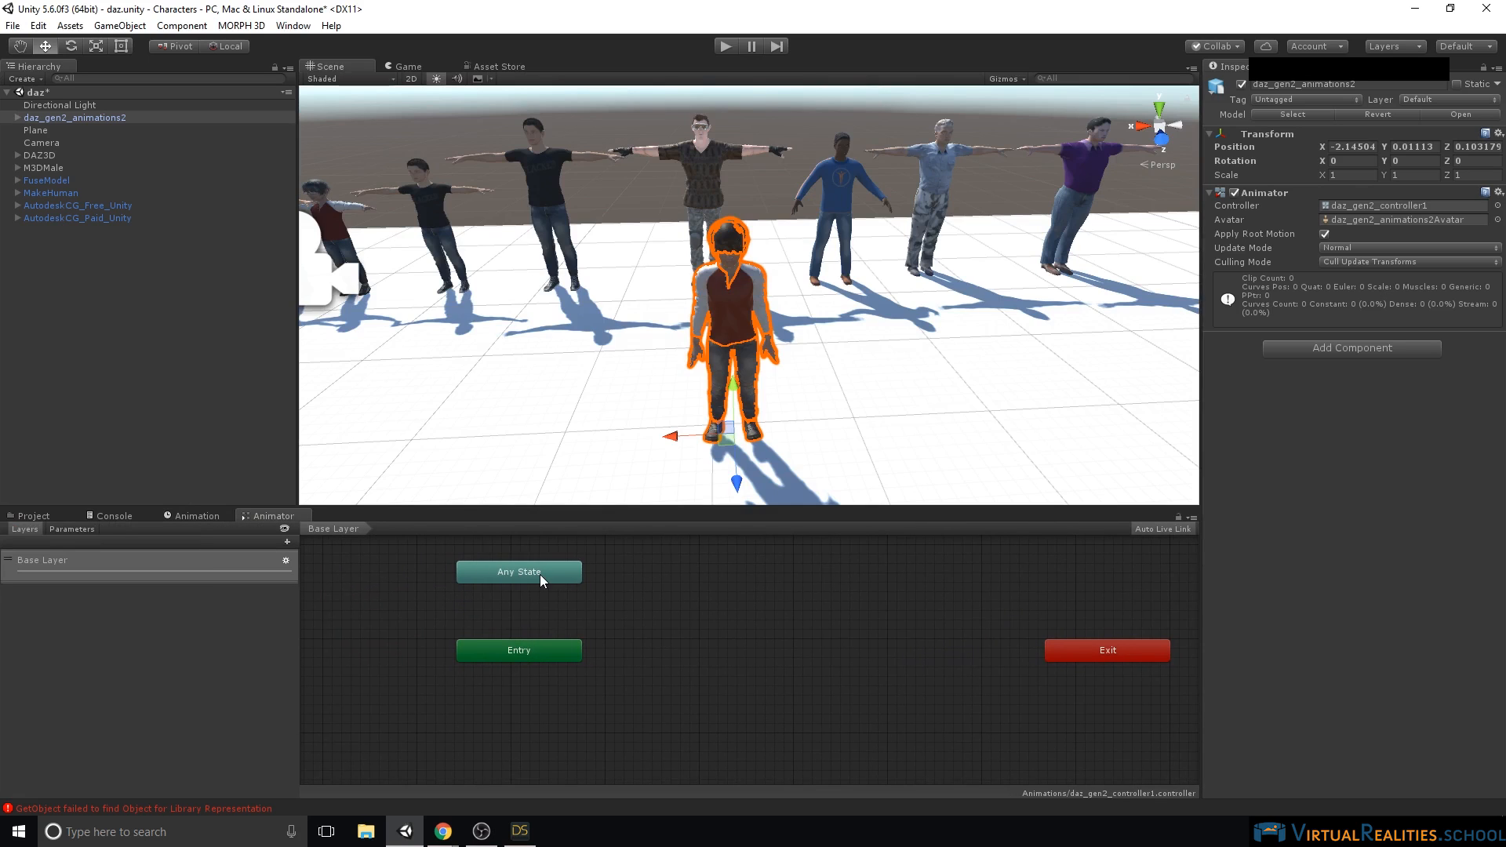
click(50, 106)
click(55, 118)
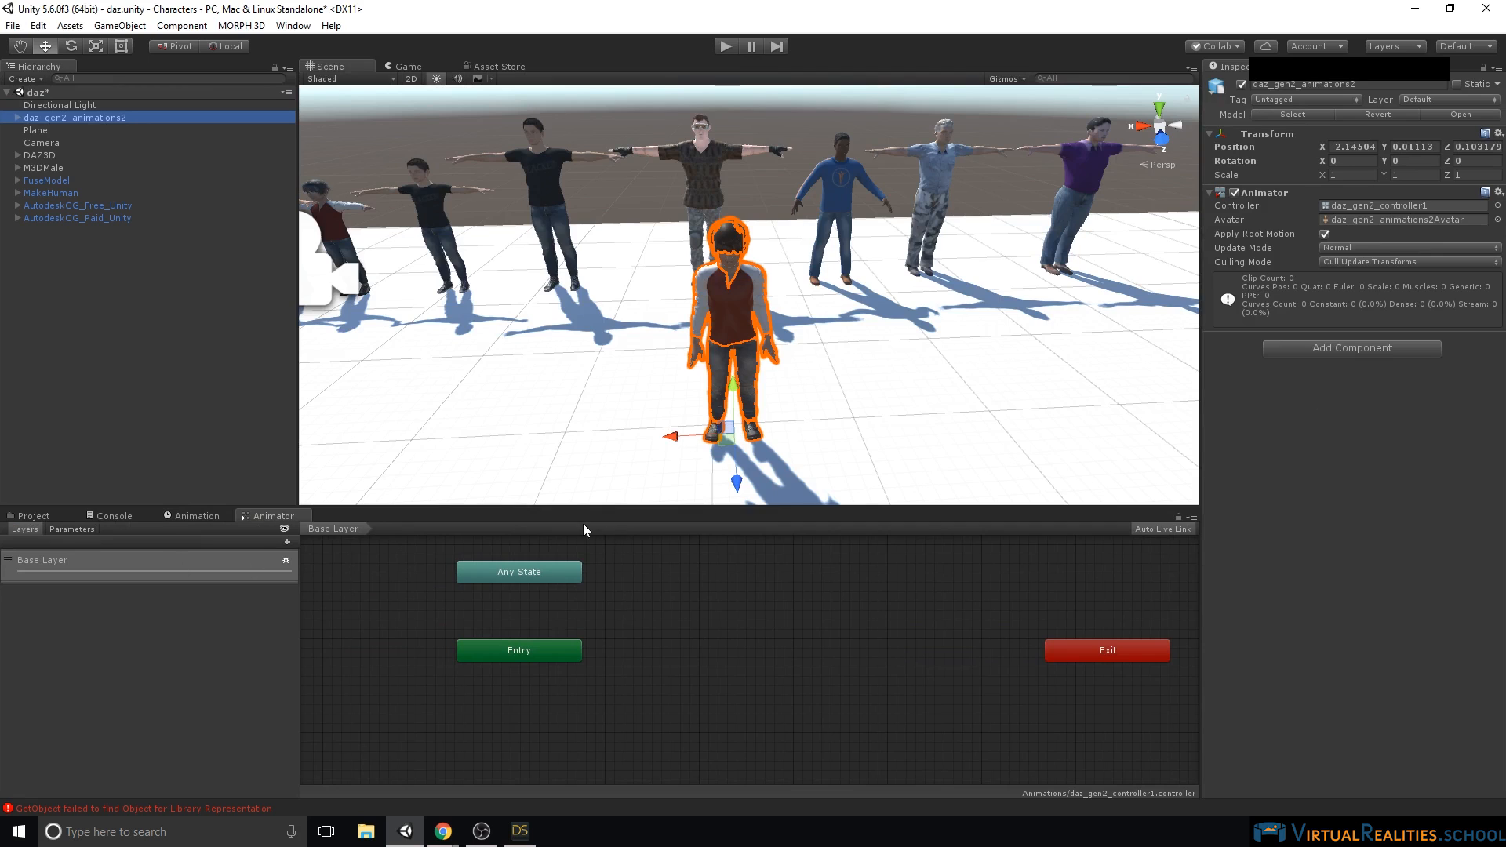
drag(261, 515, 1295, 87)
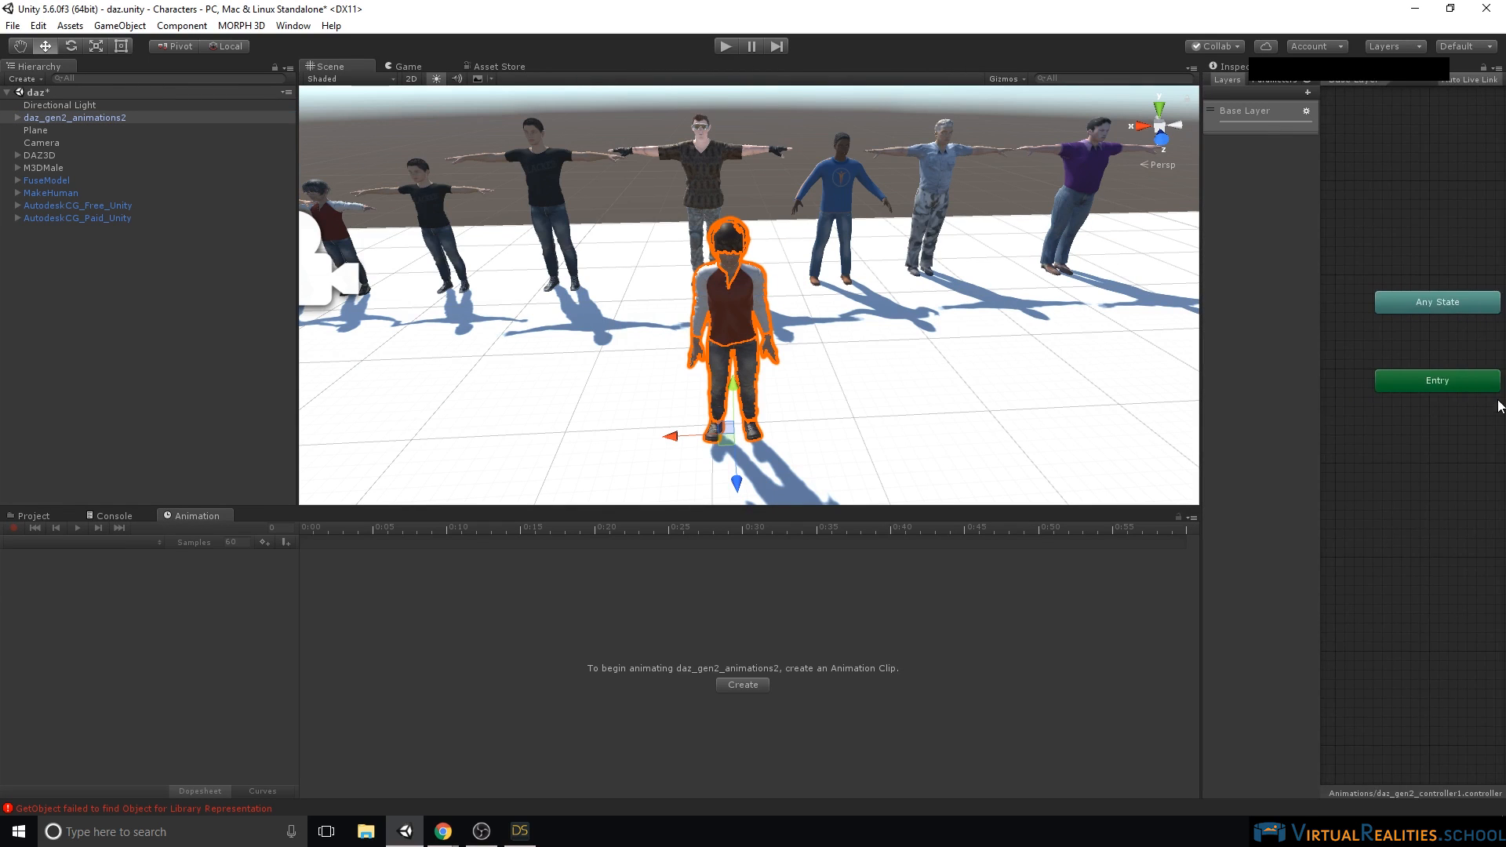
drag(1202, 343, 1024, 339)
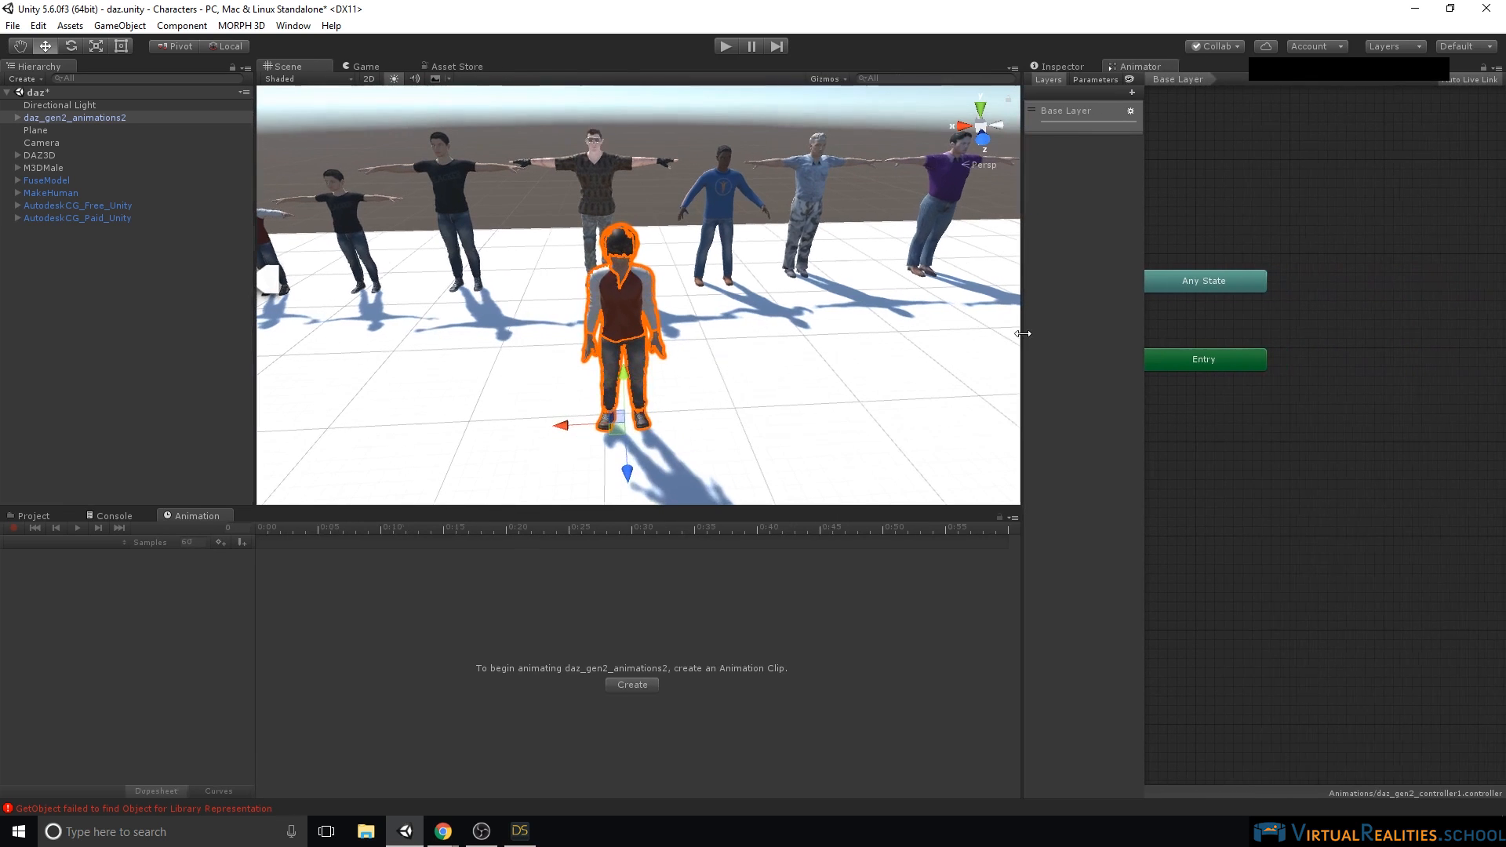
- Add the Walk_Start and Walk_Cycle clips of daz_gen2_animations2 to the Animator graph, with Walk_Start as the default state
click(33, 516)
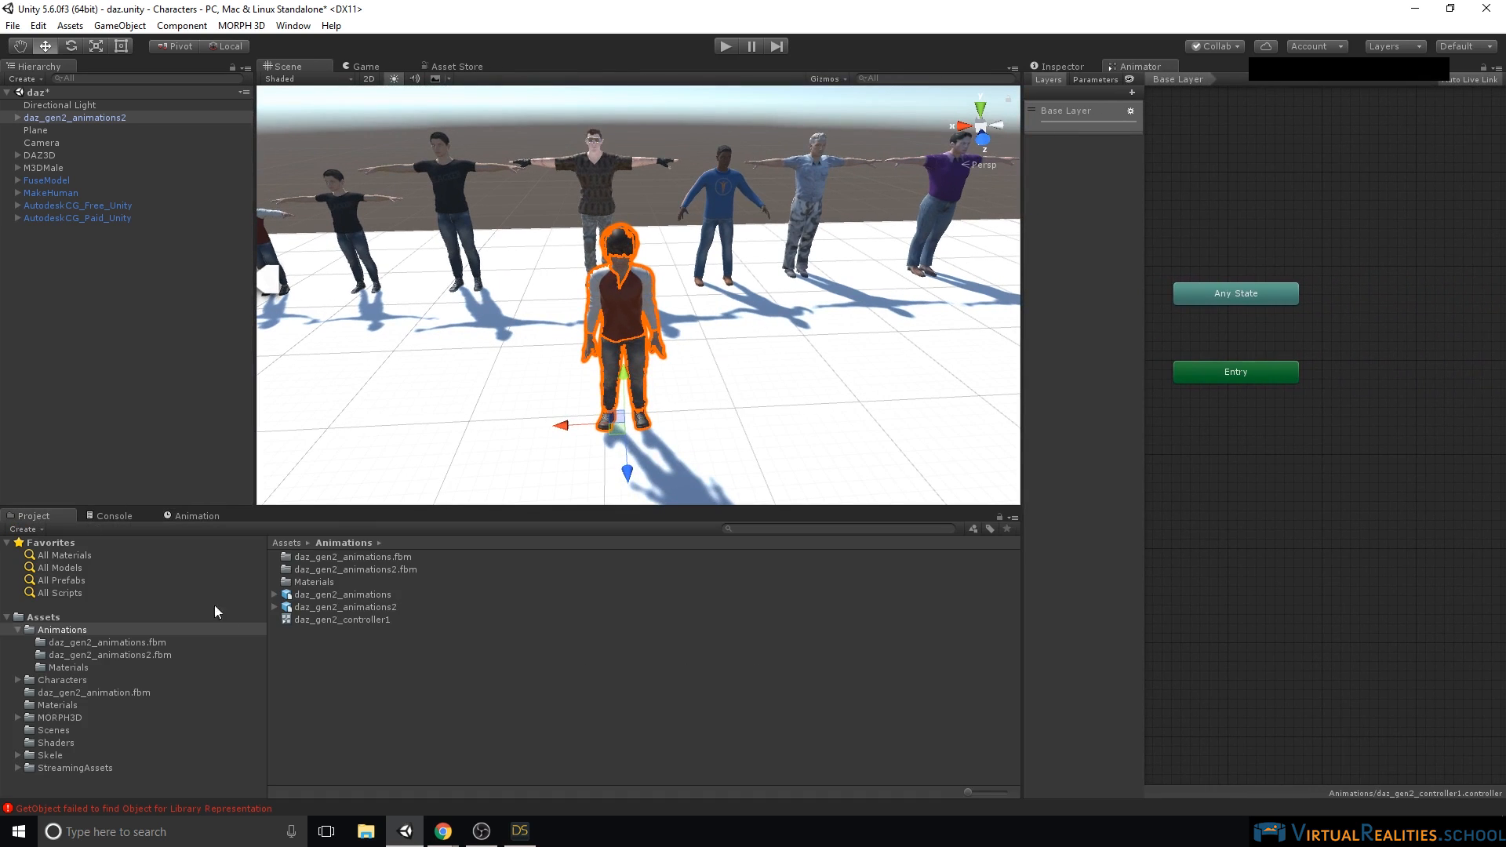
click(275, 608)
drag(333, 747, 1198, 480)
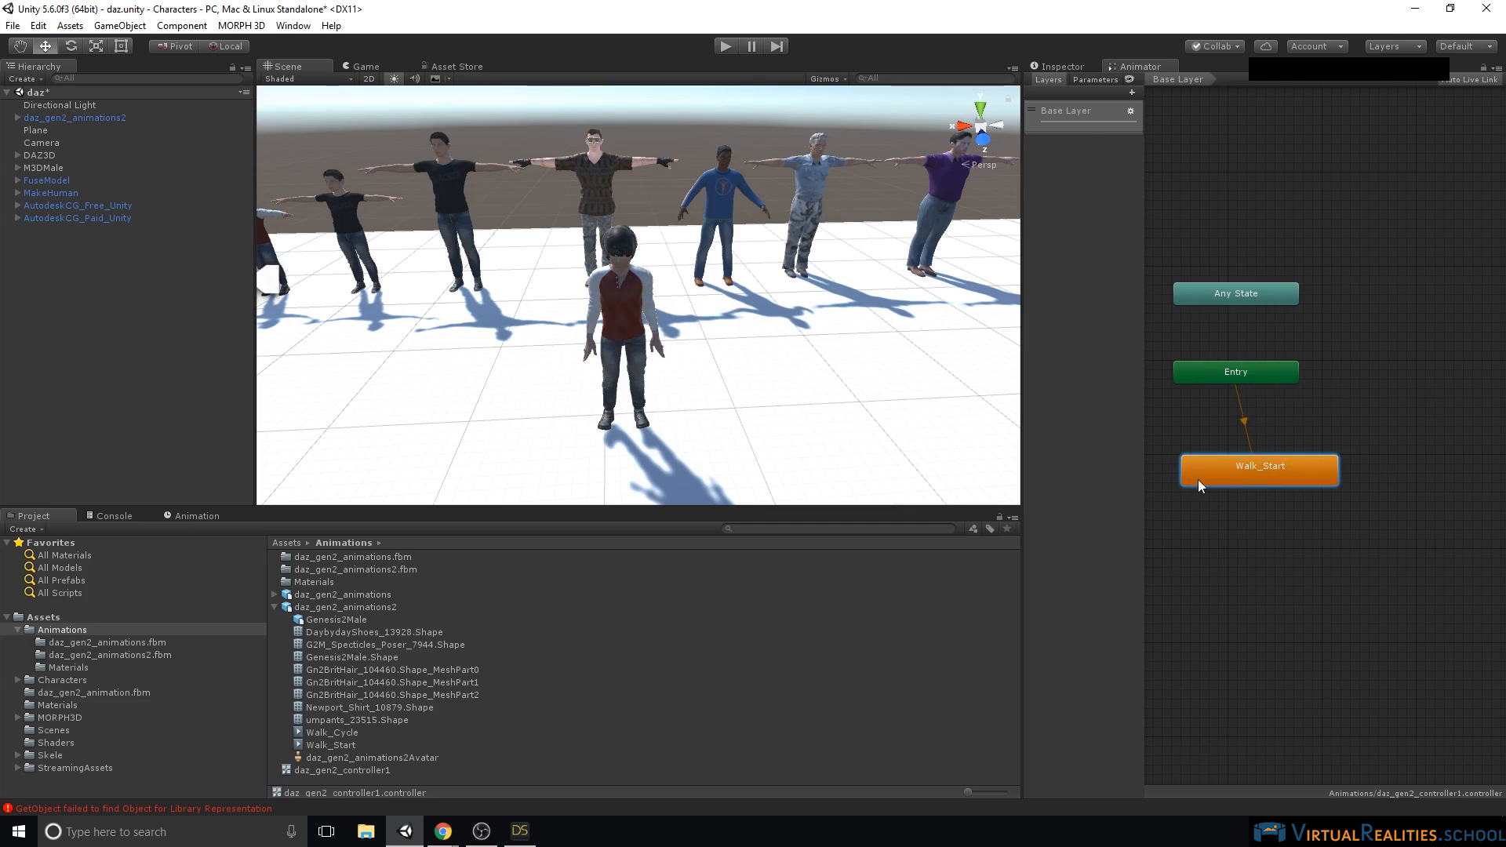
drag(325, 733, 1278, 582)
- Create a transition from the Walk_Start state to the Walk_Cycle state
right_click(1263, 468)
click(1279, 477)
click(1278, 556)
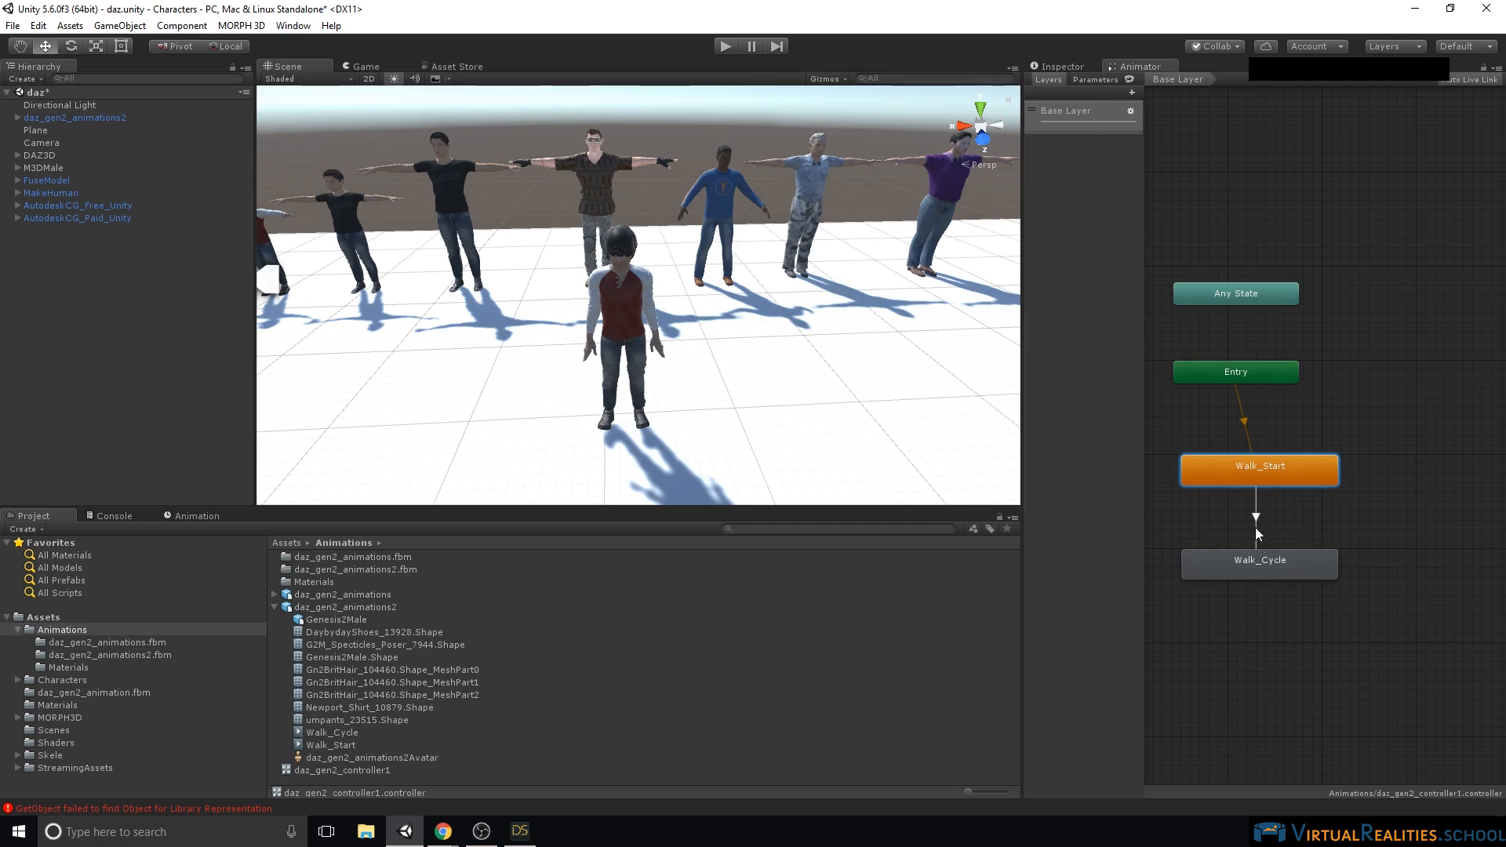
- Show the controller's parameters, widen the Animator view slightly, and select the Walk_Start and Walk_Cycle states in turn
click(1094, 80)
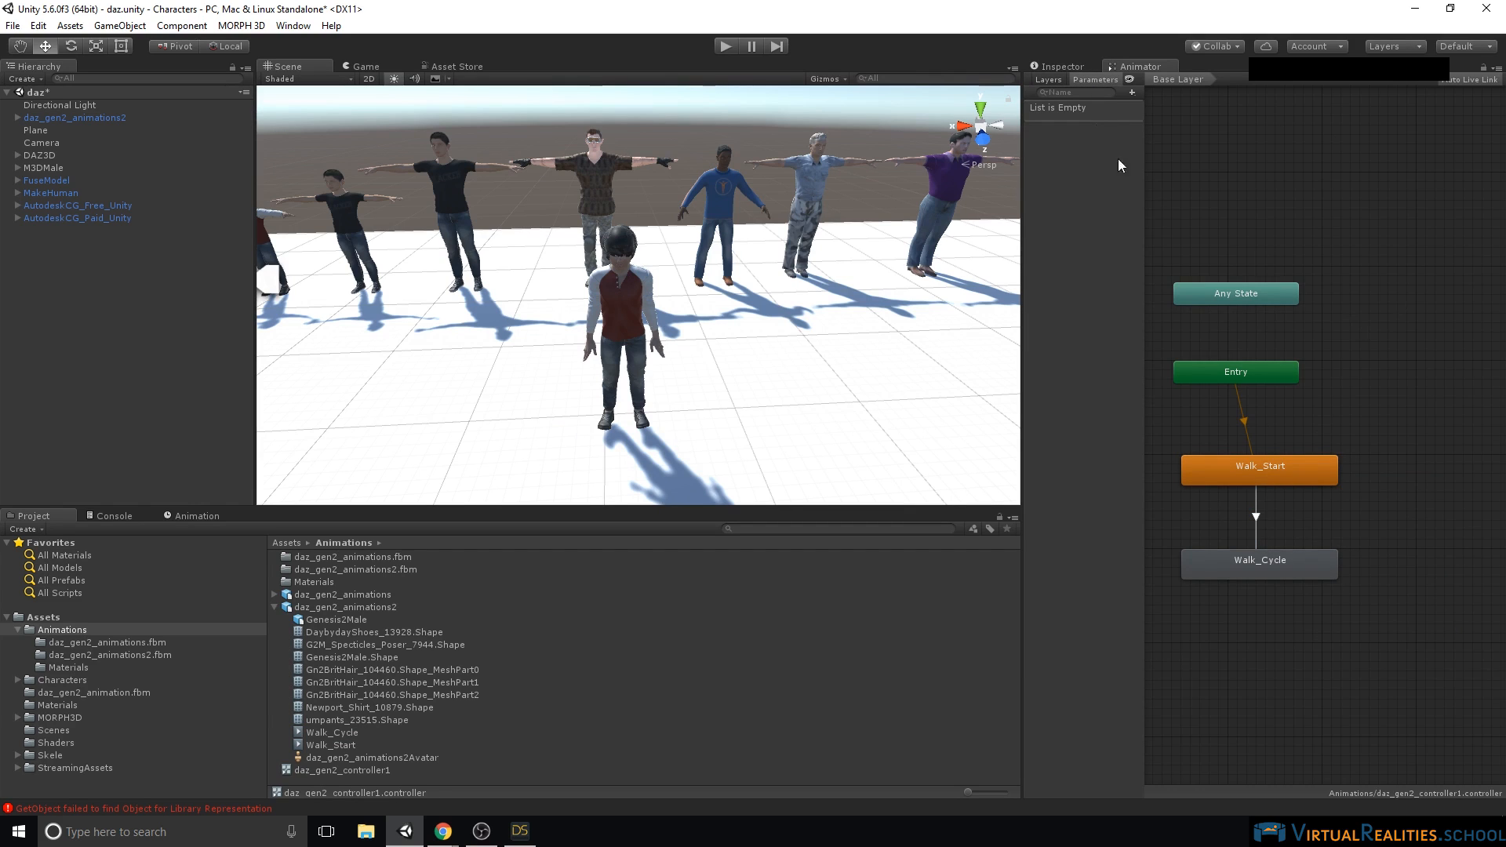
drag(1021, 143, 1000, 143)
click(1268, 473)
click(1270, 558)
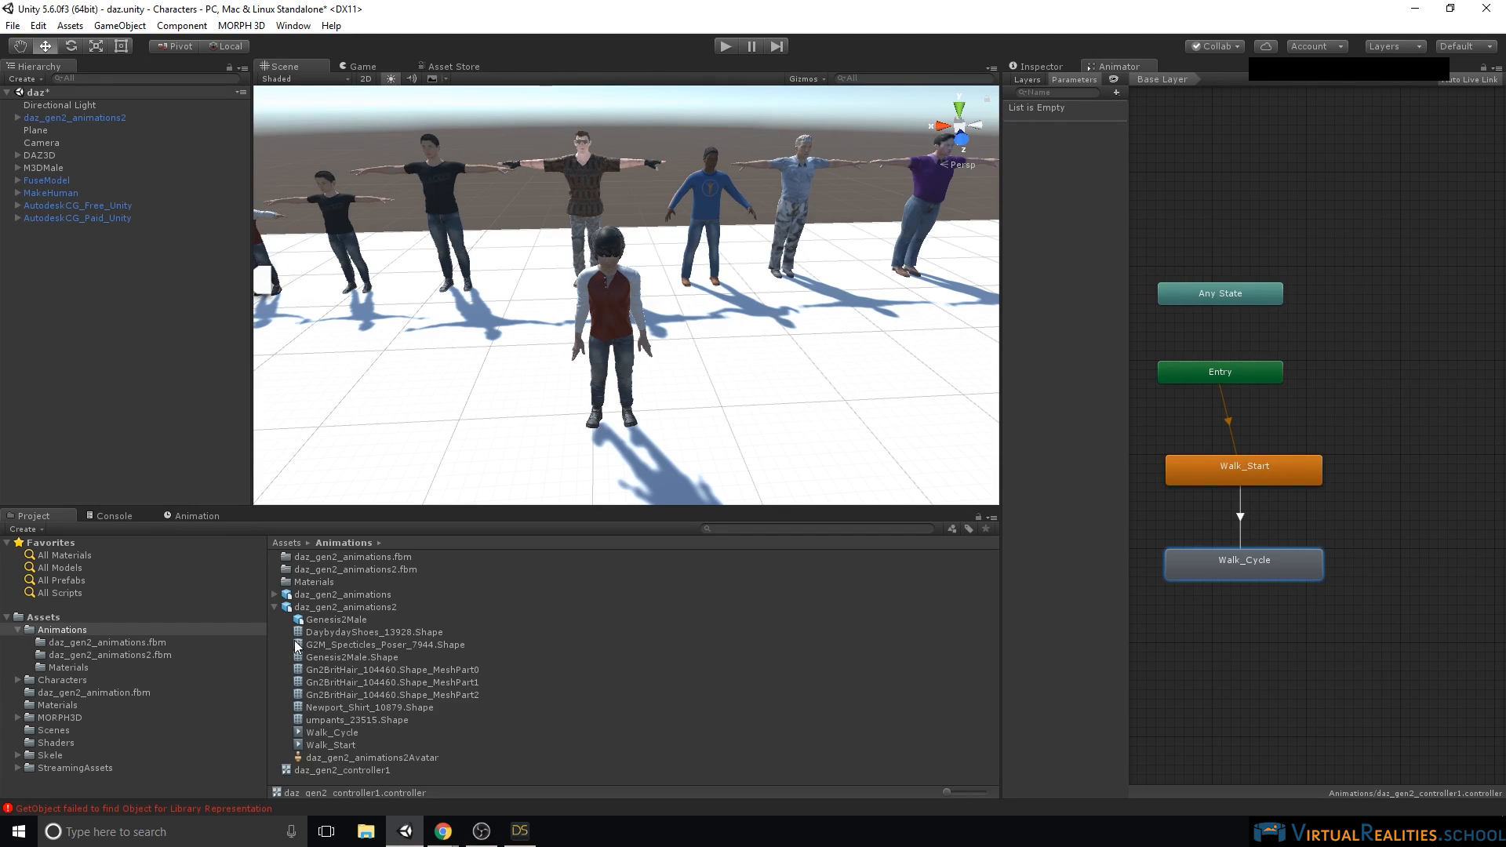
- Show the Walk_Start clip of daz_gen2_animations2 in the Animation view, scrub its opening frames and return to frame 0
click(195, 518)
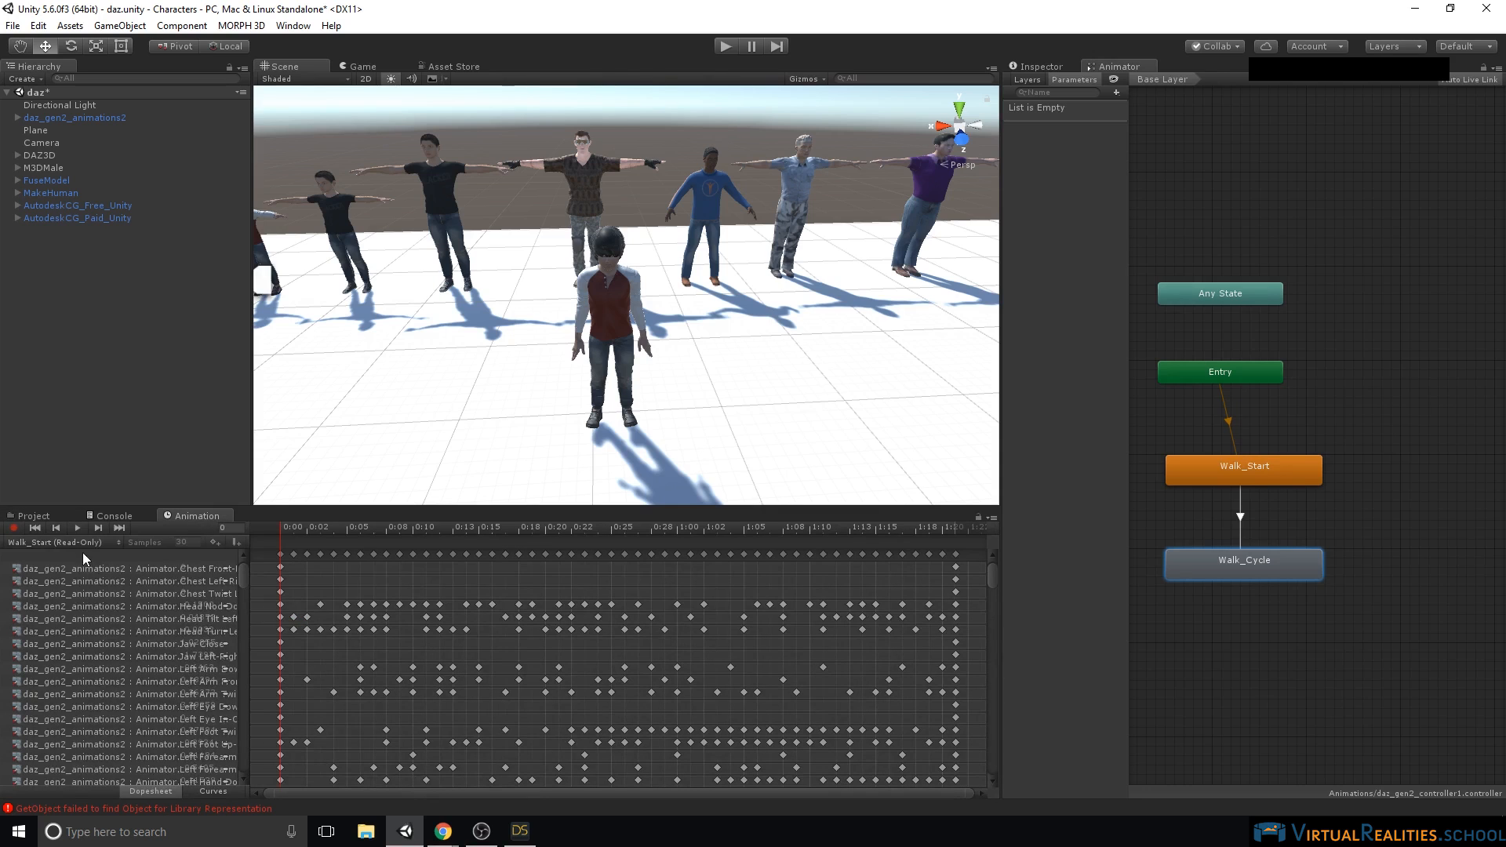
click(95, 117)
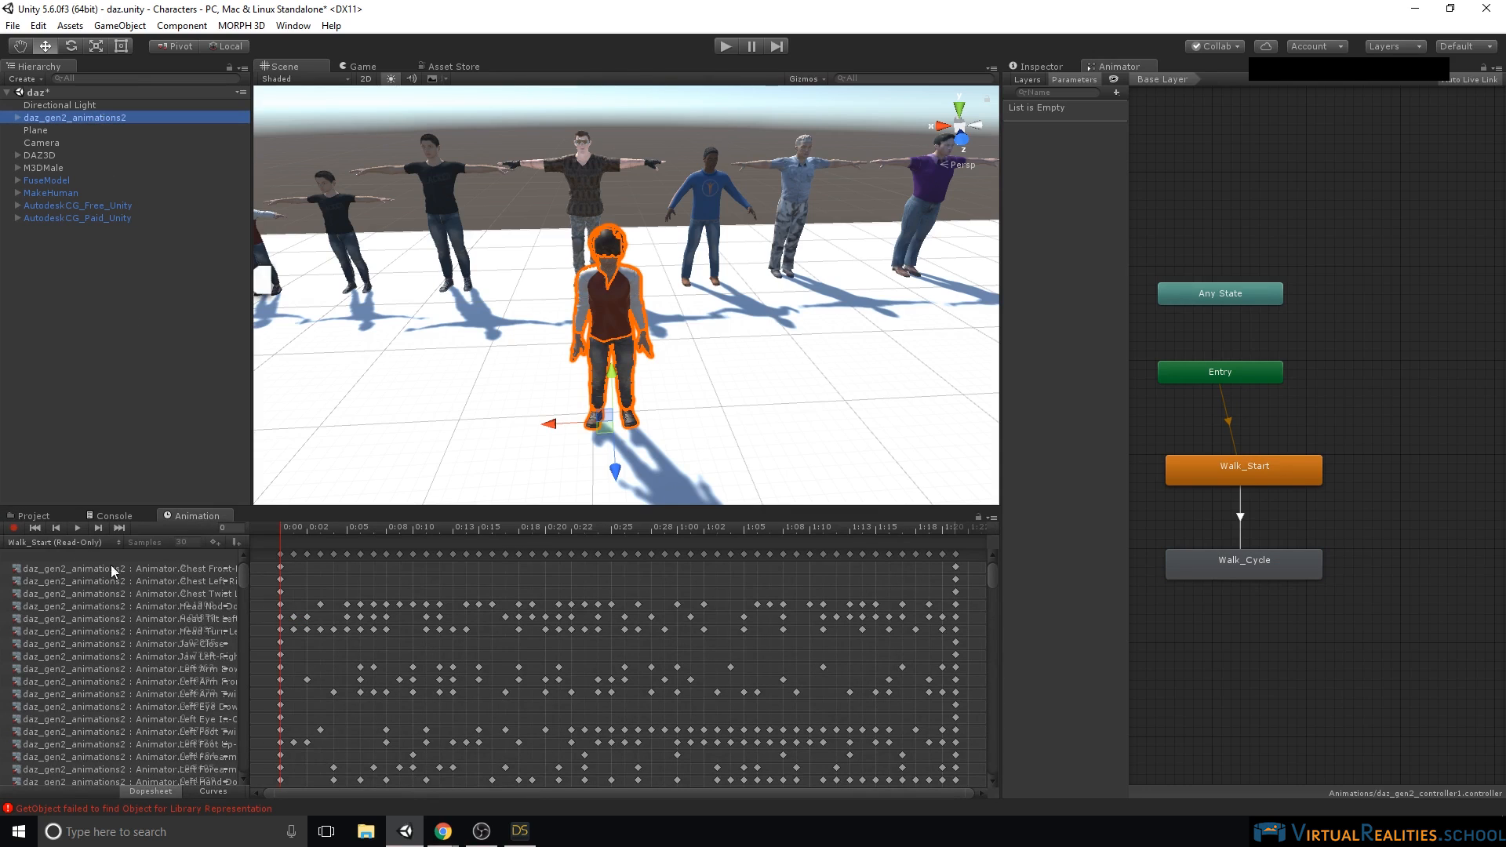
click(74, 543)
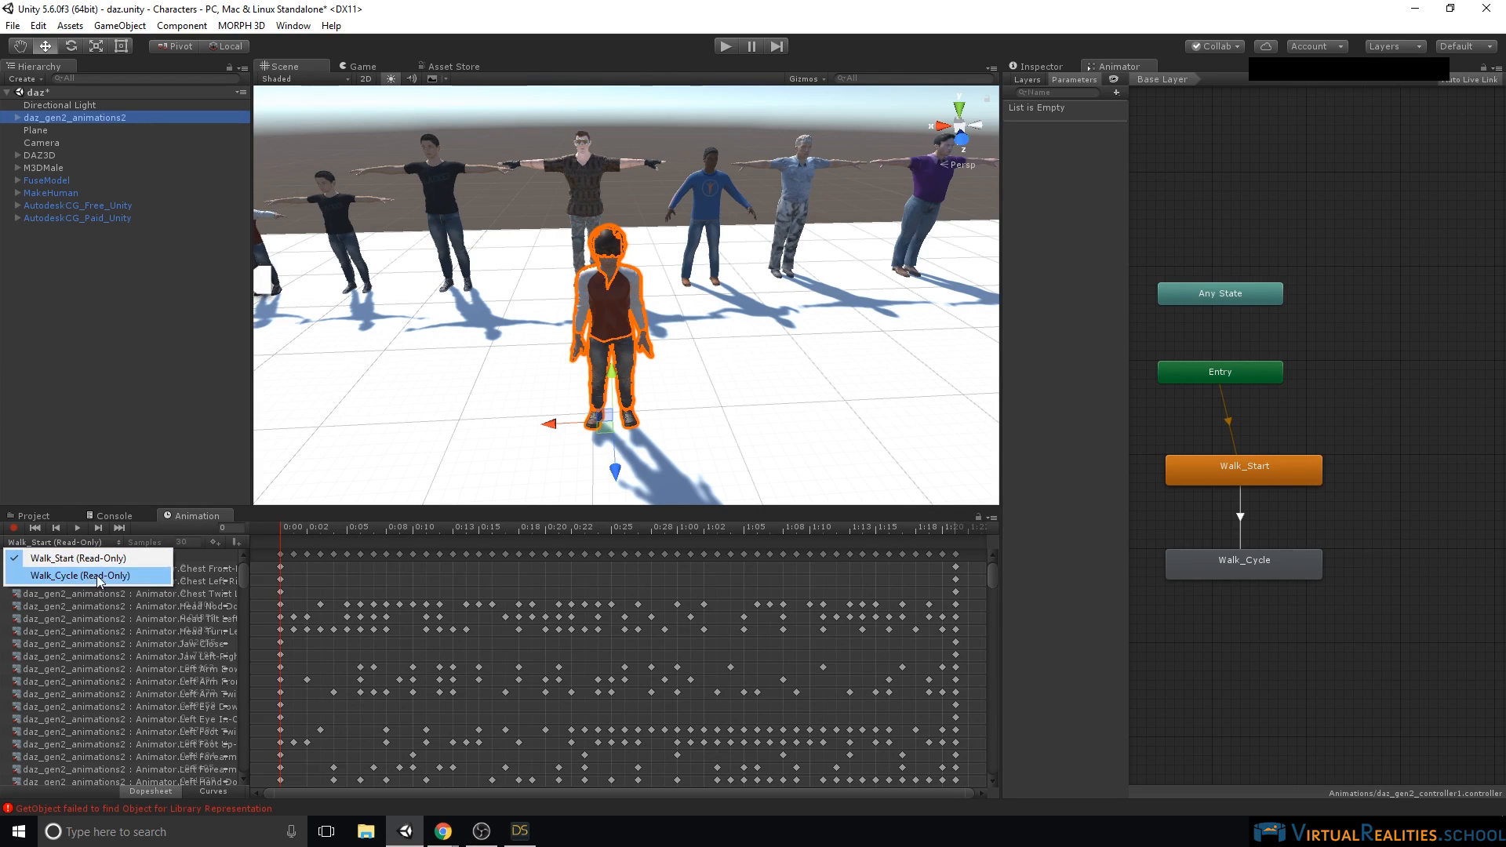
click(310, 532)
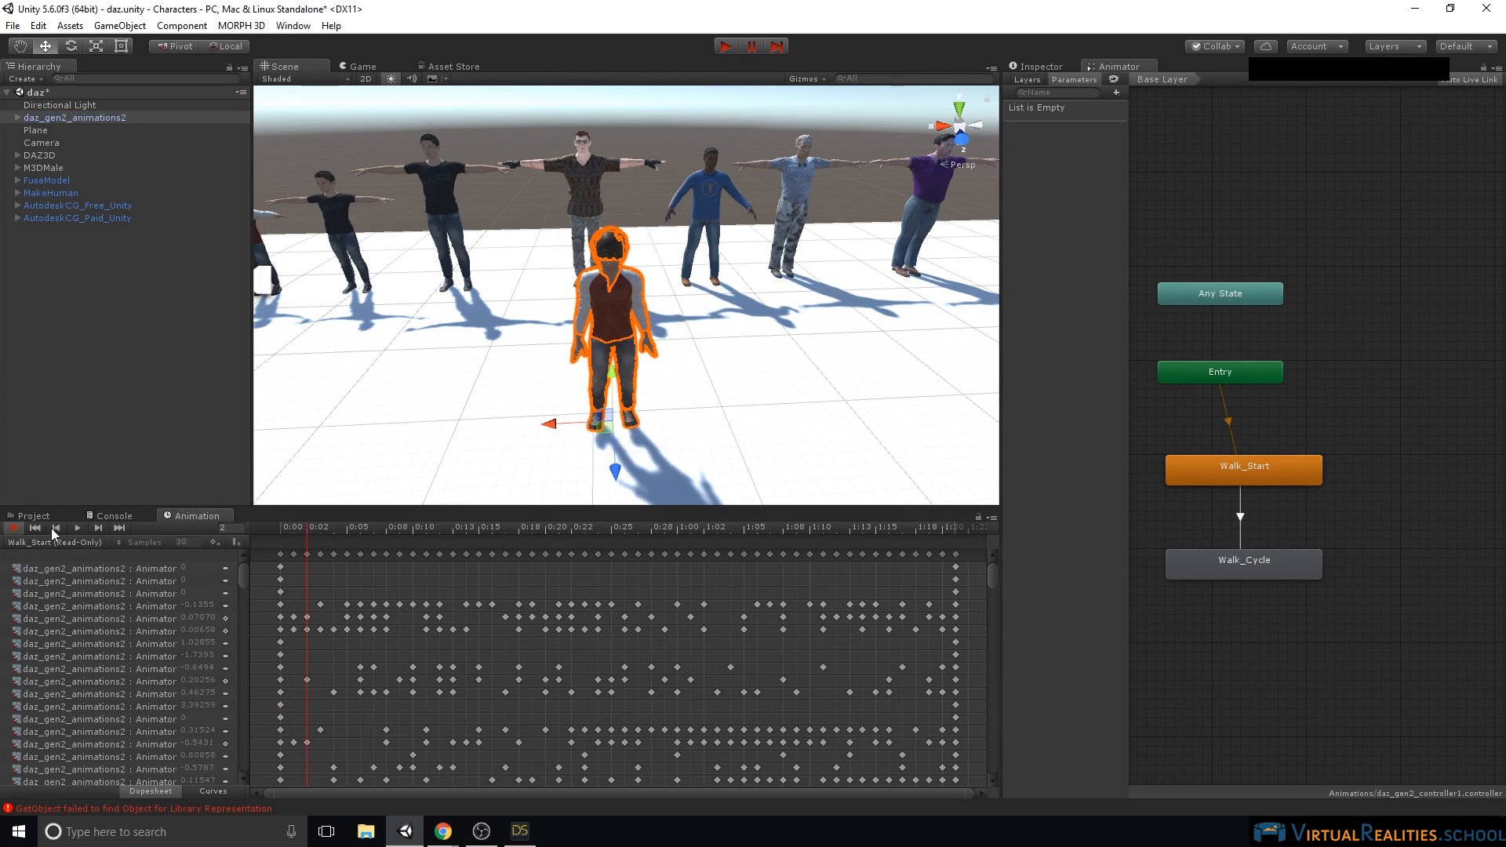
drag(306, 529, 209, 523)
- Examine the keyframed properties of the Walk_Start clip, including the Gn2BritHair and Genesis2Male shape entries, and the character's pose
scroll(471, 649, down, 1)
drag(243, 574, 246, 695)
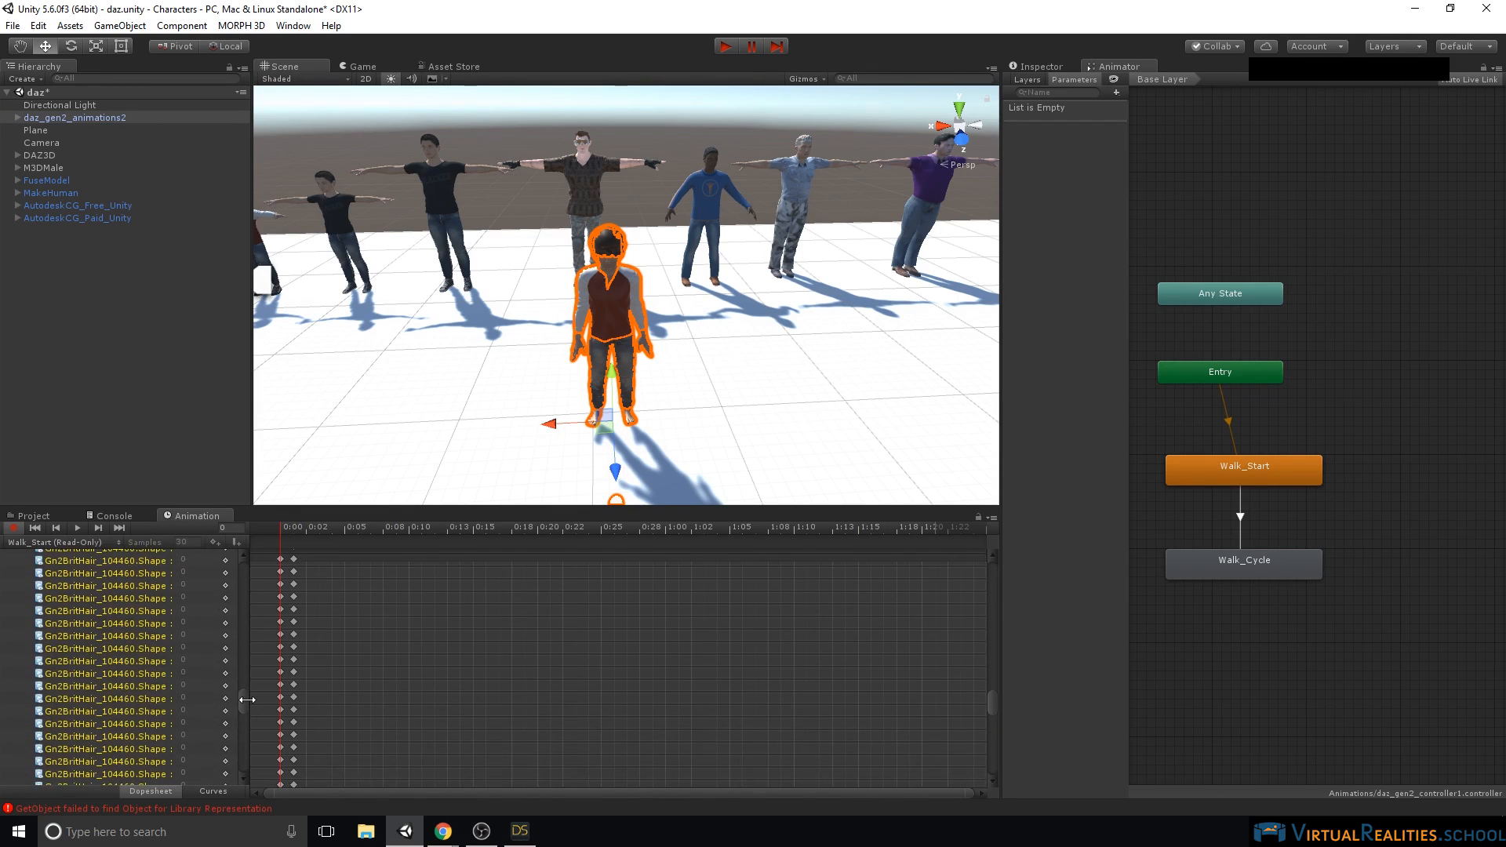
scroll(105, 634, up, 2)
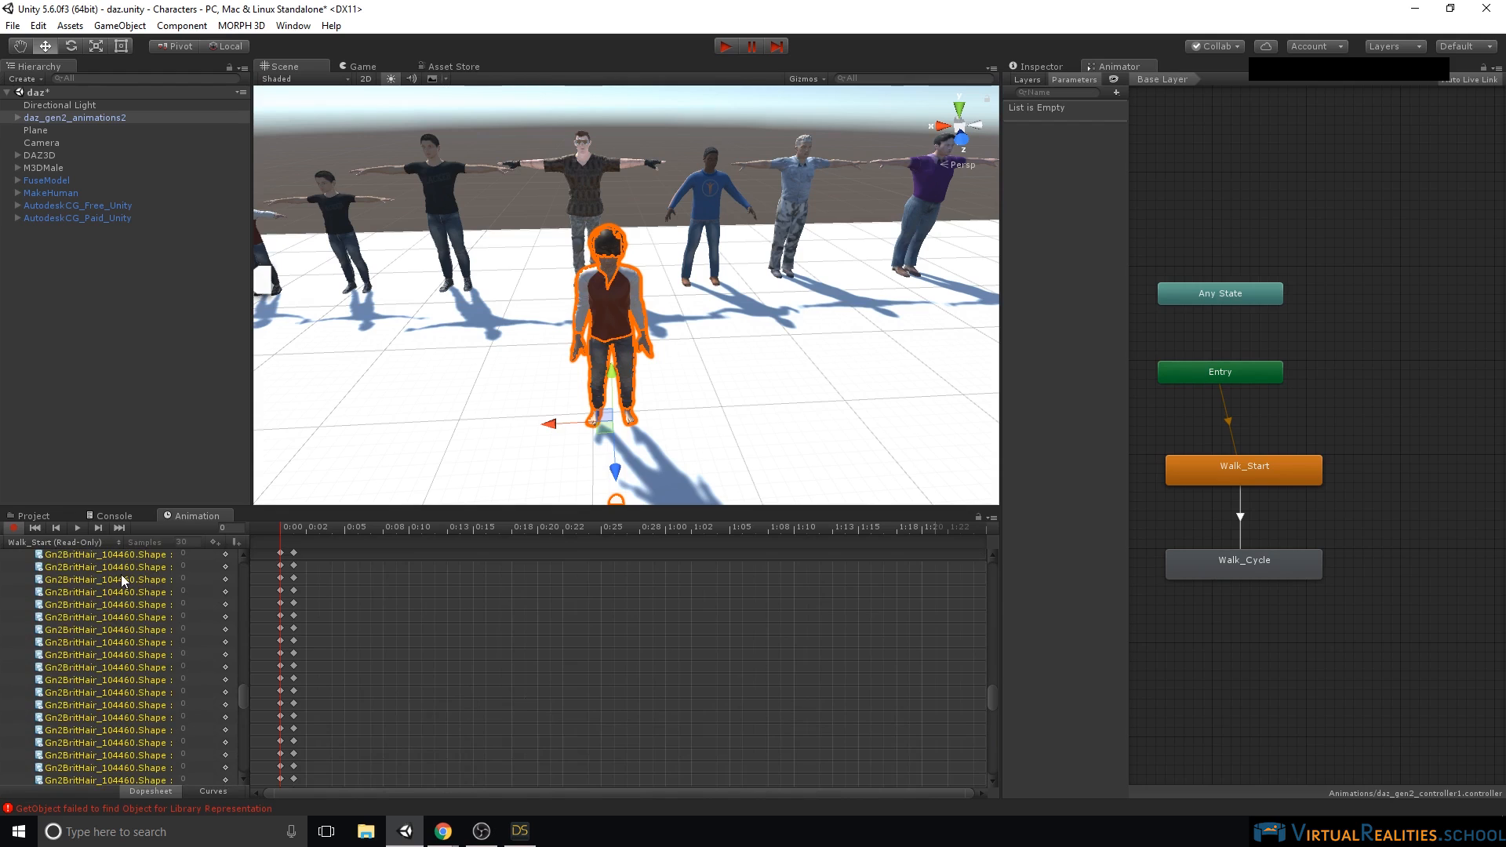
scroll(124, 609, up, 3)
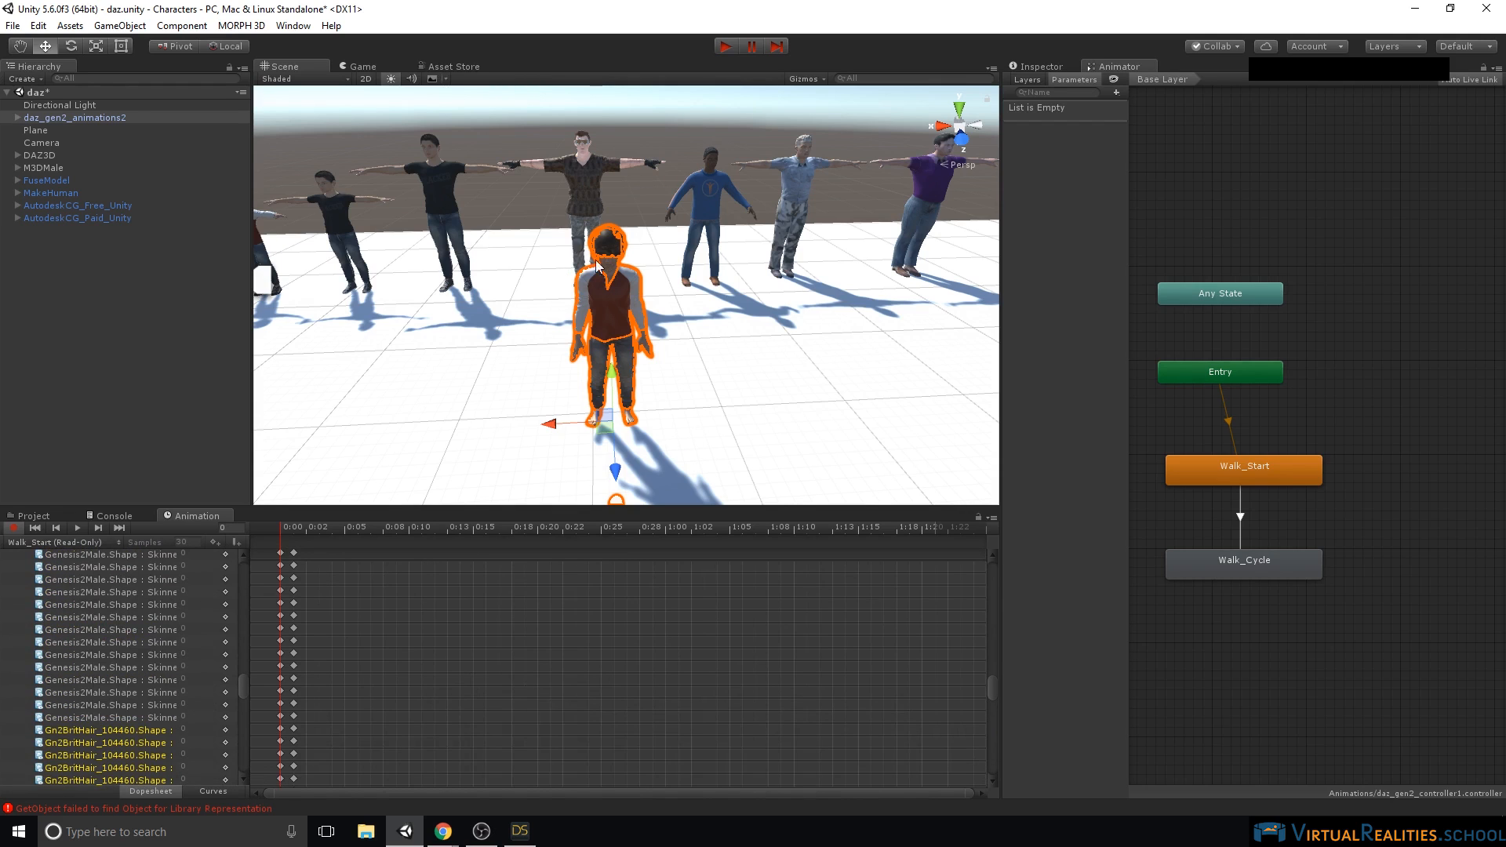
scroll(102, 678, down, 5)
scroll(510, 714, down, 1)
scroll(446, 710, down, 1)
scroll(163, 658, down, 10)
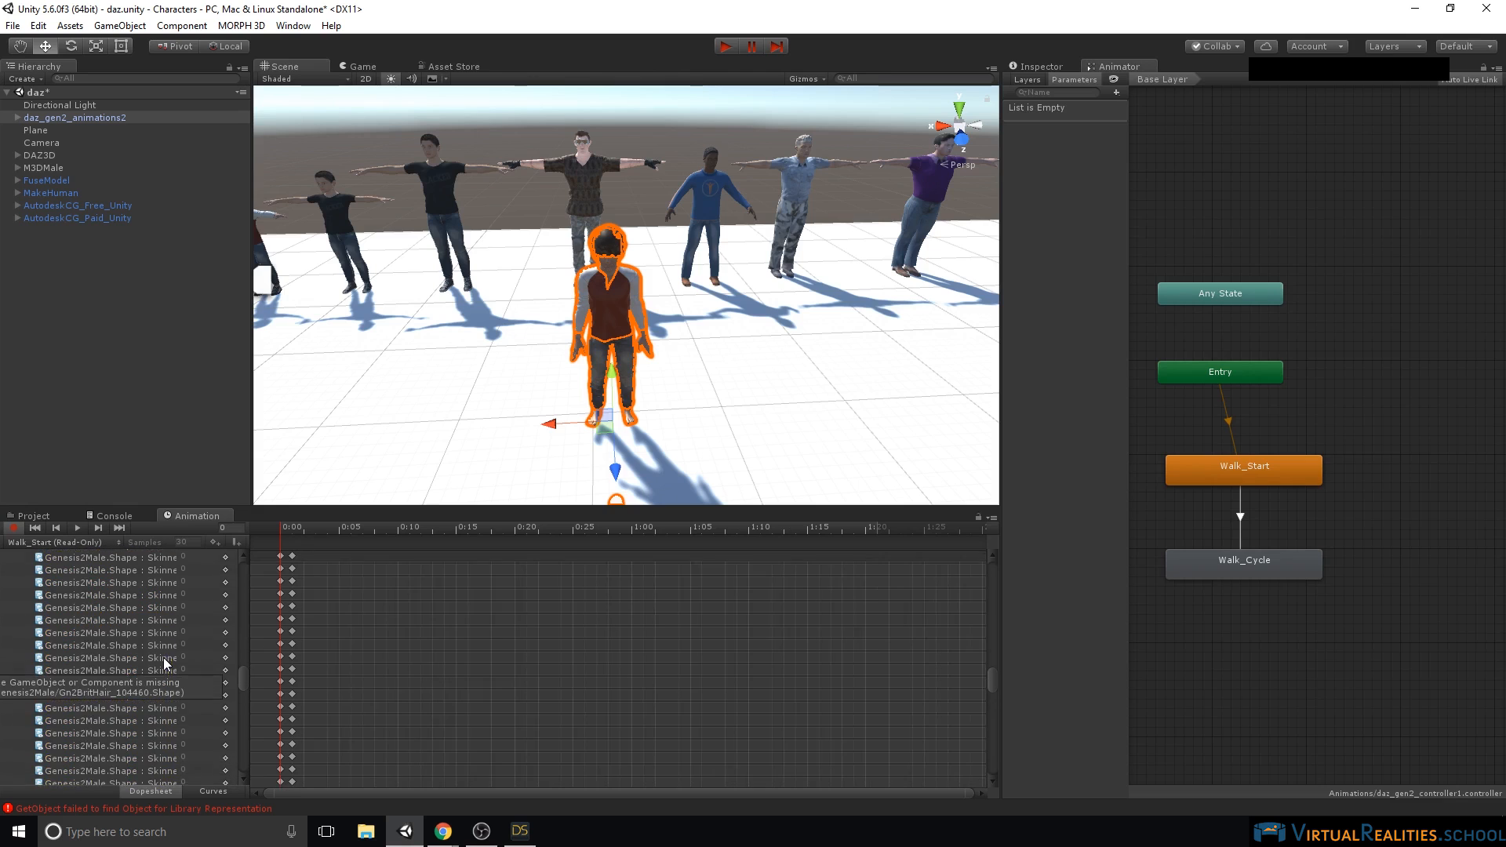
scroll(163, 656, up, 15)
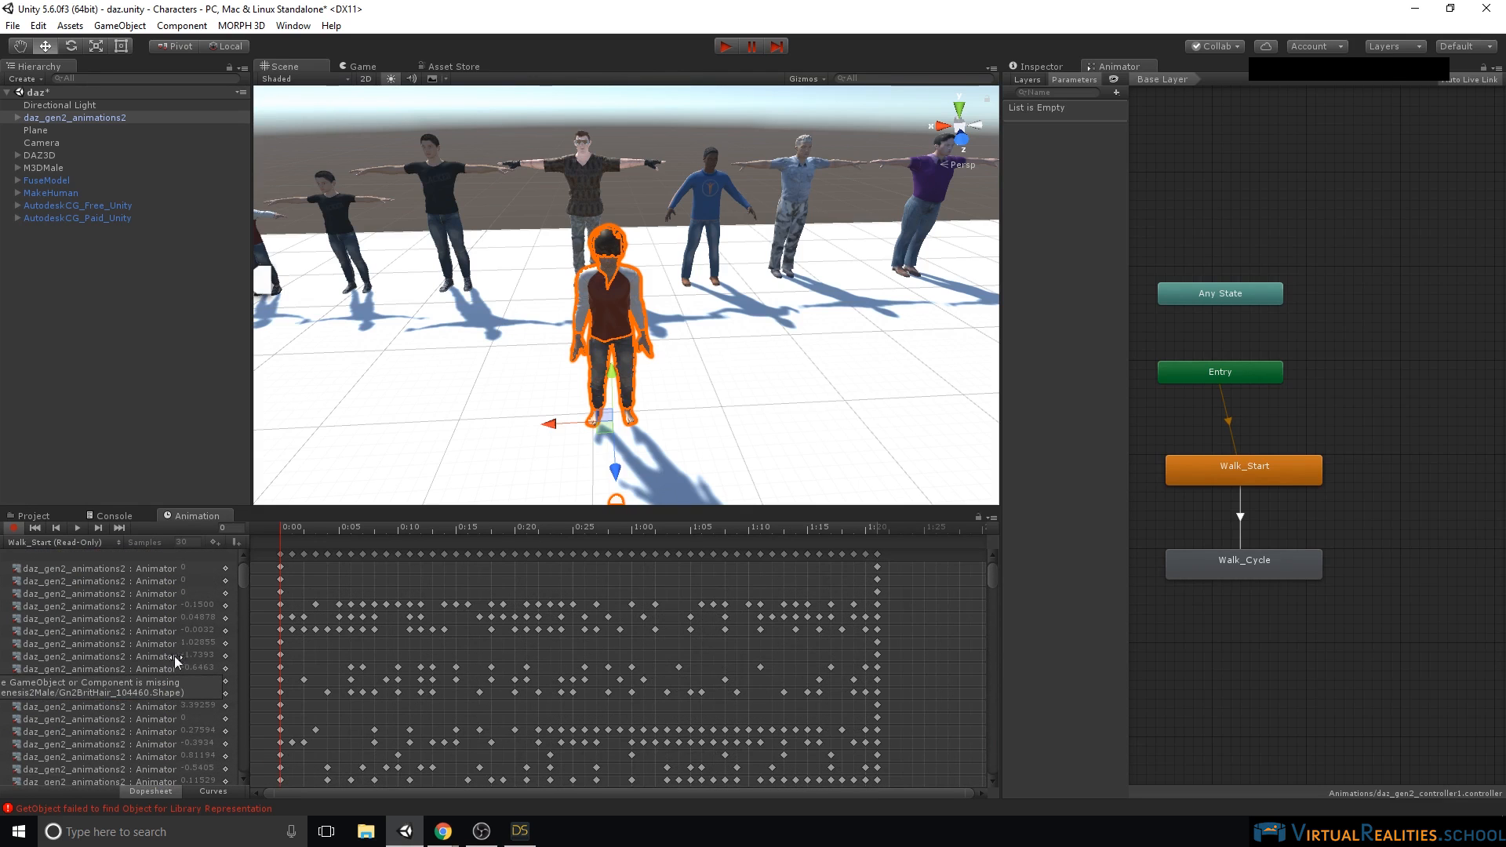
mouse_move(990, 576)
mouse_down()
mouse_move(982, 765)
mouse_move(995, 574)
mouse_up()
middle_drag(477, 394, 539, 409)
right_drag(539, 410, 620, 402)
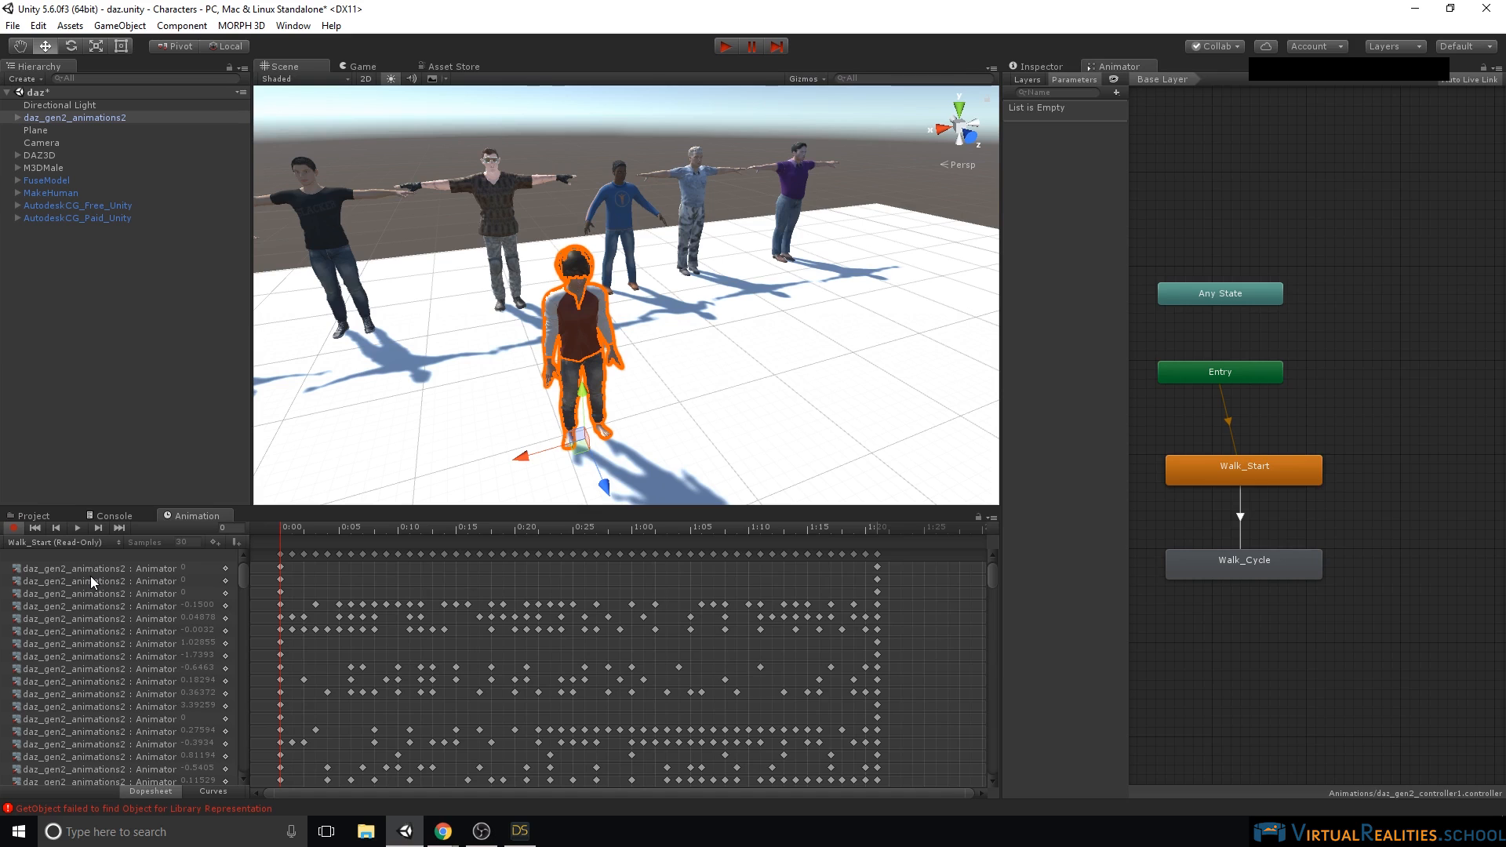
mouse_move(243, 573)
mouse_down()
mouse_move(244, 603)
mouse_move(252, 587)
mouse_move(223, 558)
mouse_up()
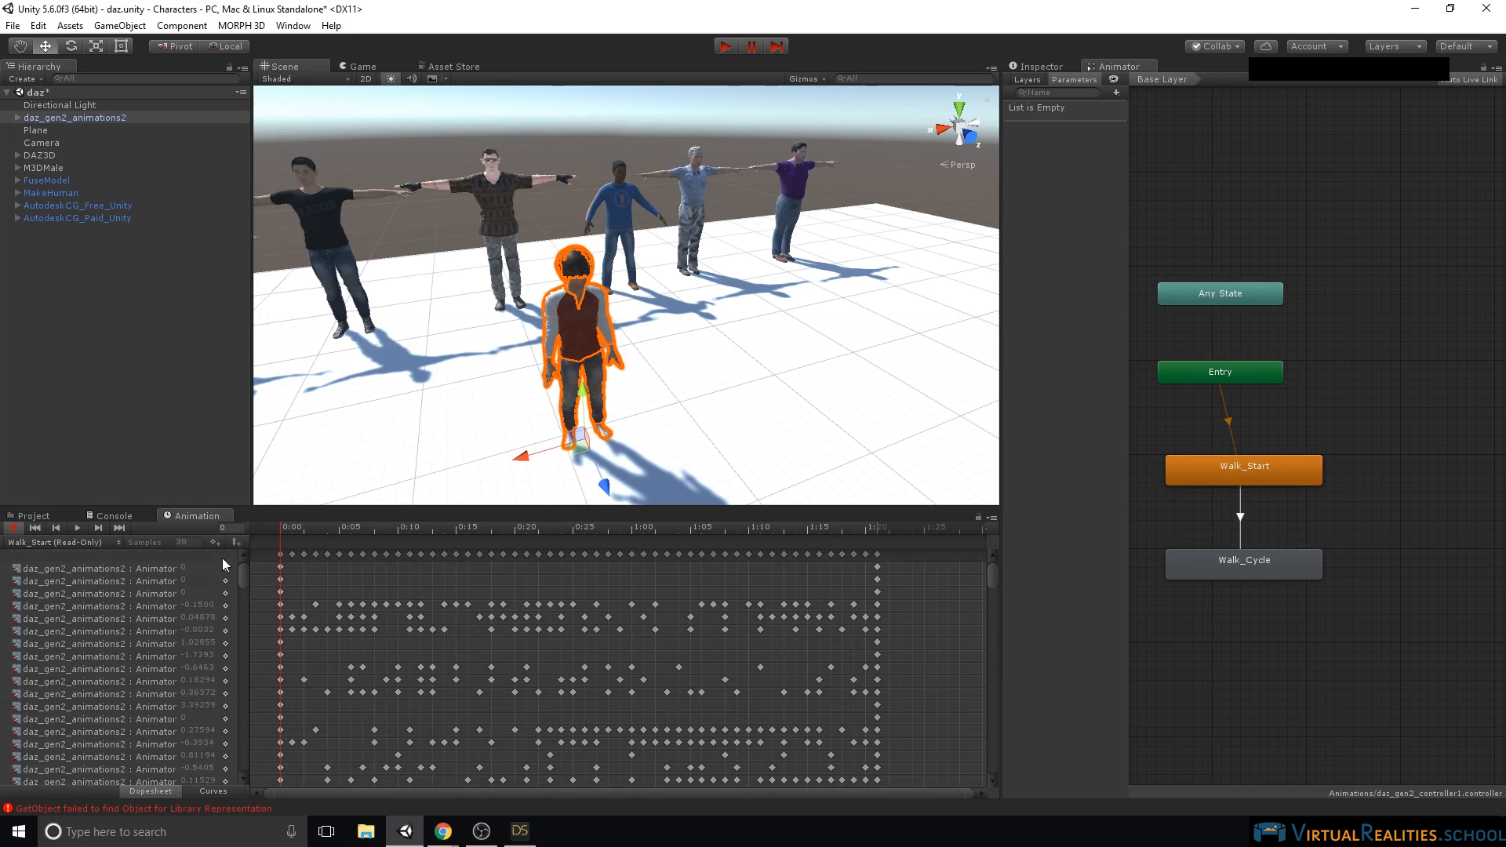
- Switch the Animation view to the Walk_Cycle clip, examine its keyframed properties and scrub to frame 1
click(58, 542)
click(58, 578)
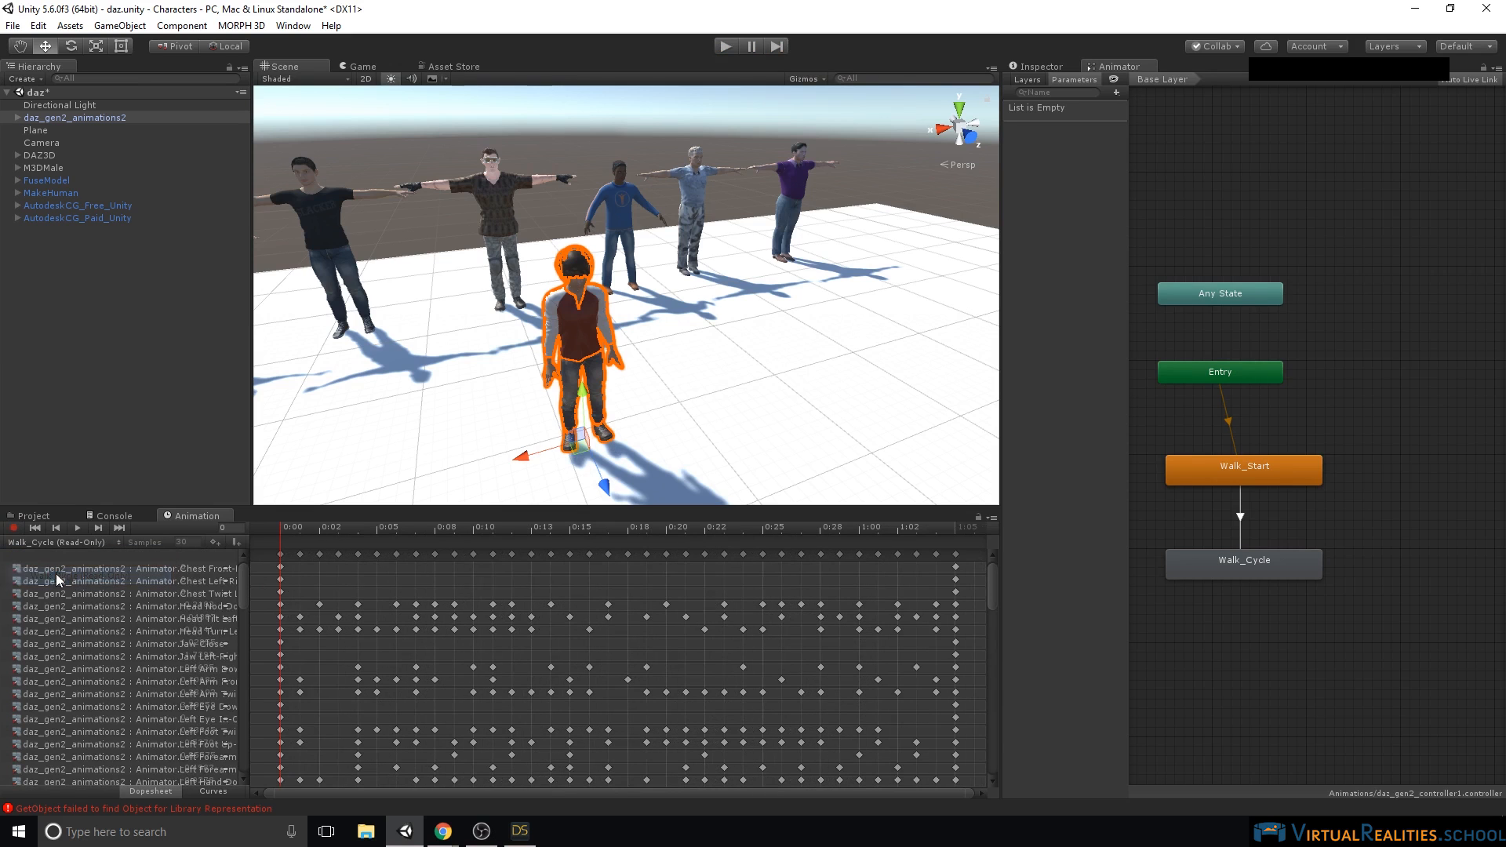
drag(243, 582, 275, 572)
scroll(165, 666, down, 15)
scroll(178, 676, up, 10)
scroll(286, 664, up, 2)
mouse_move(317, 528)
mouse_down()
mouse_move(401, 525)
mouse_move(302, 530)
mouse_up()
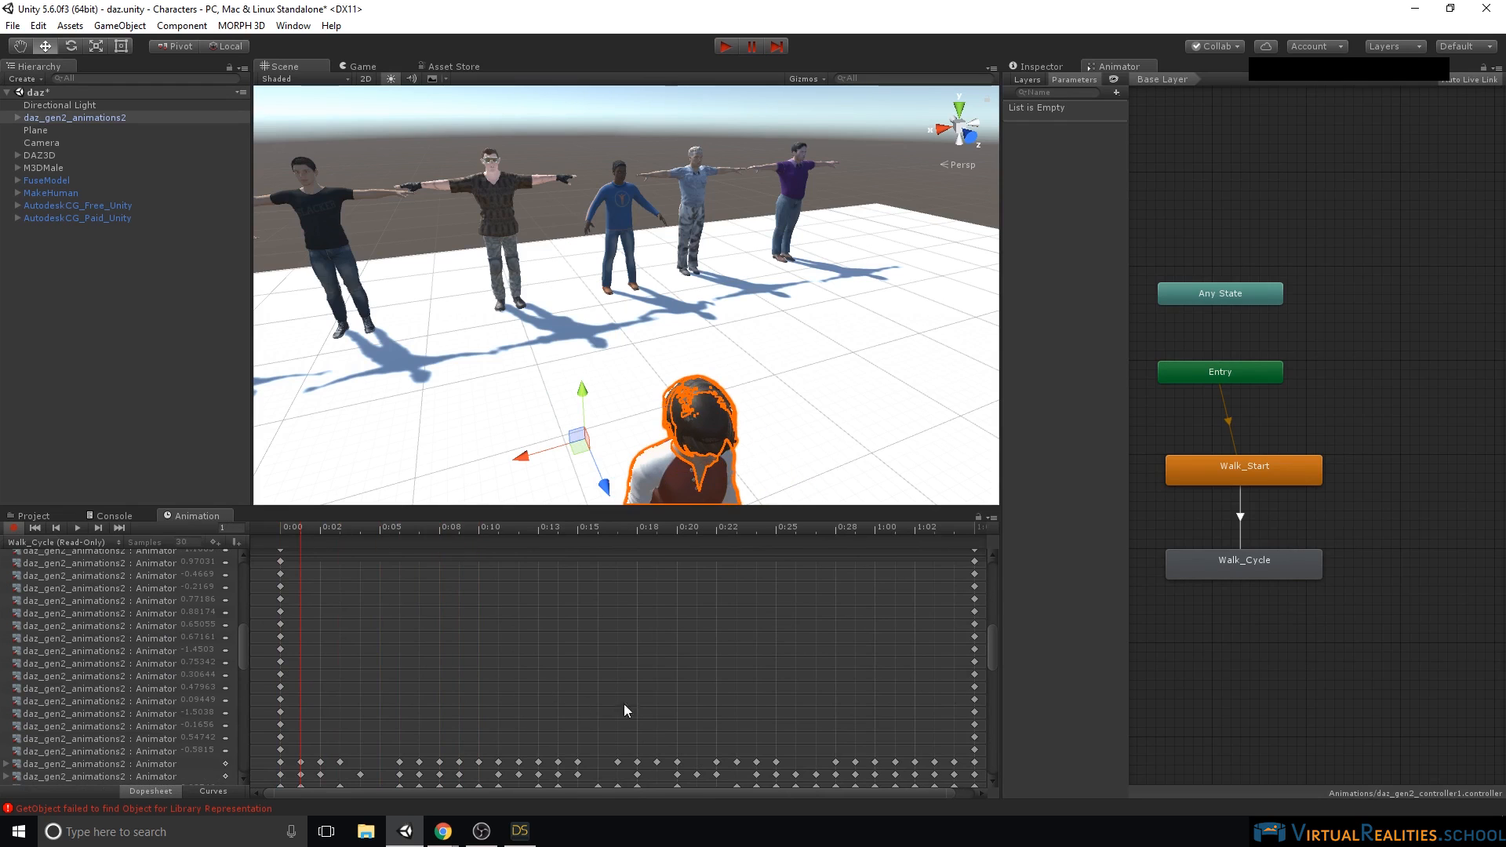
scroll(995, 652, down, 5)
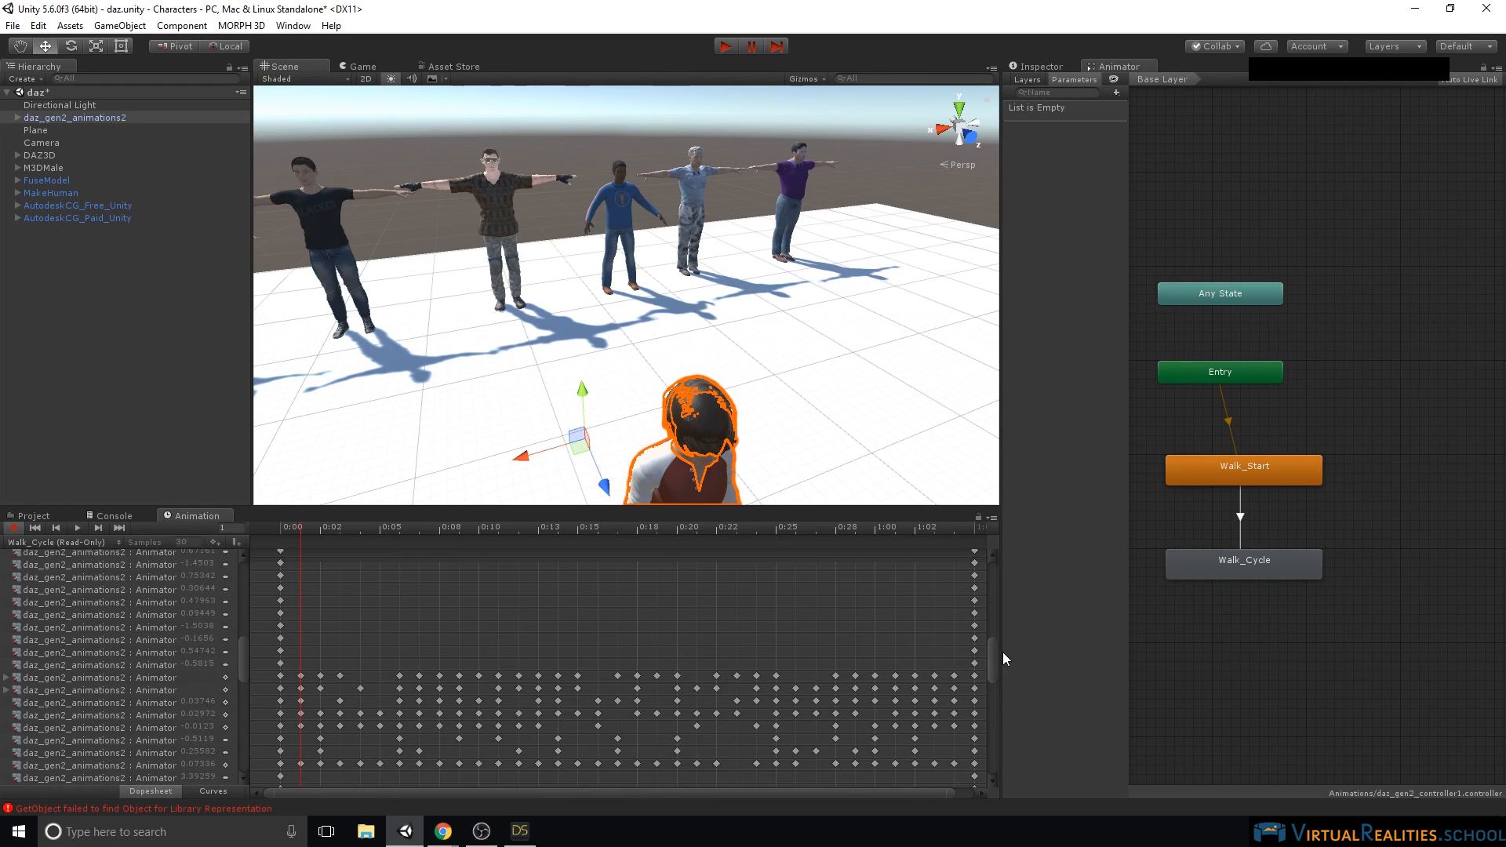
- Examine the character's pose from the side at the start of the Walk_Cycle clip
middle_drag(737, 424, 760, 282)
right_drag(761, 283, 760, 337)
middle_drag(760, 337, 760, 366)
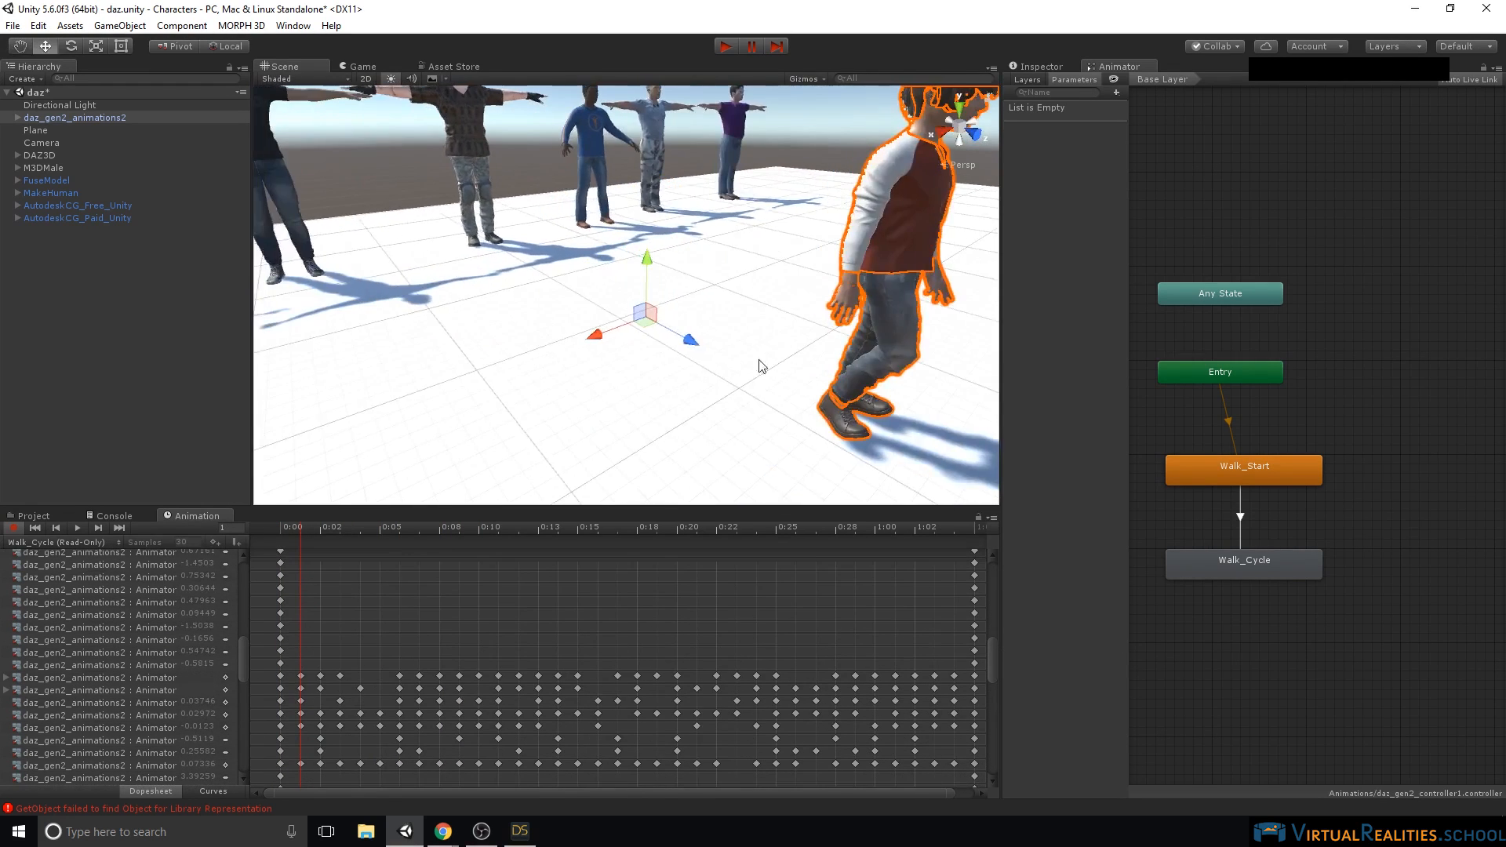
right_drag(761, 367, 1311, 517)
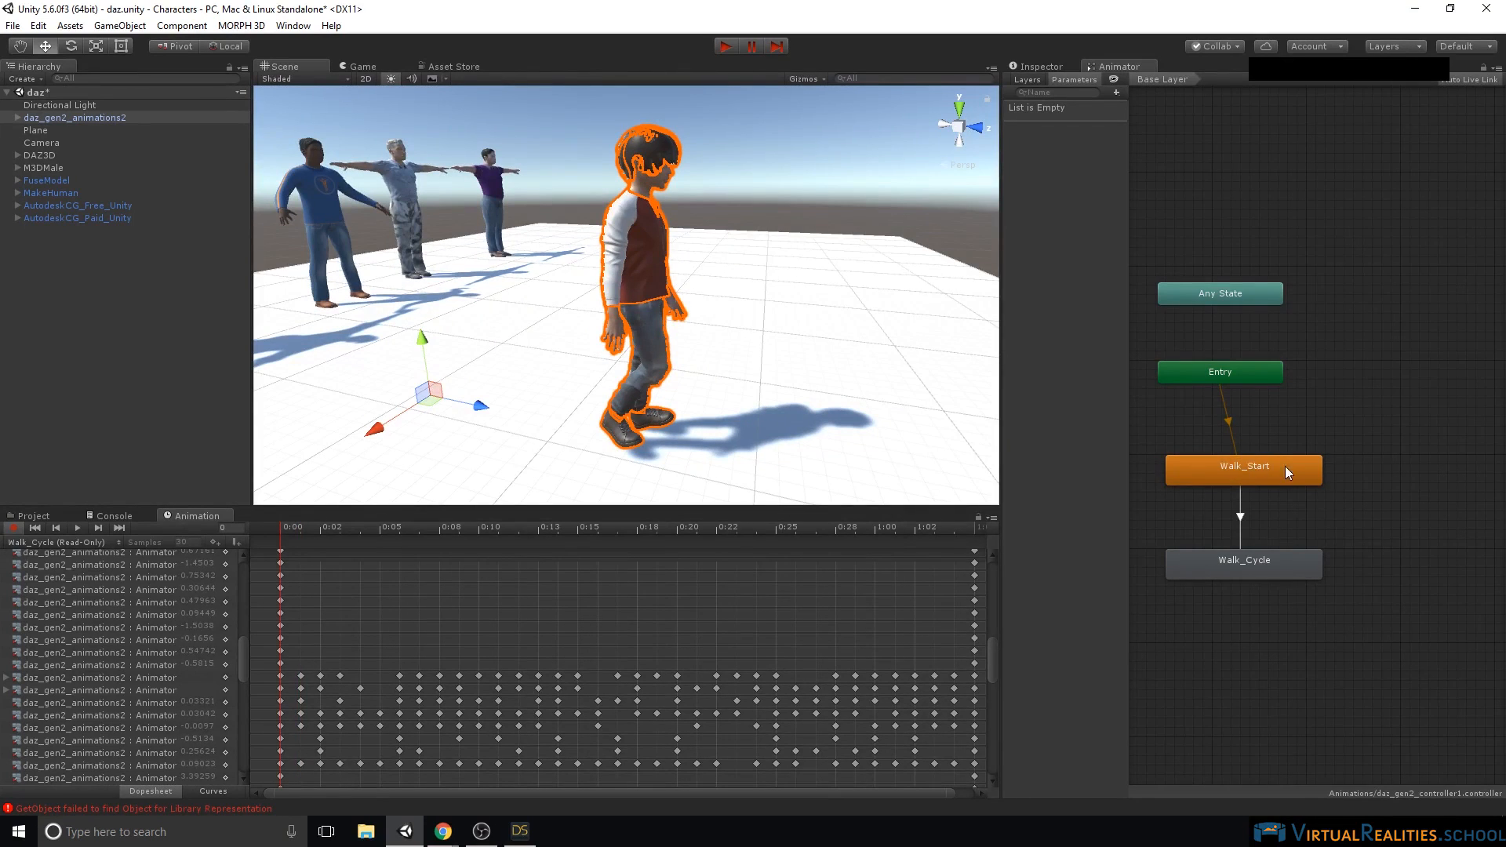
- Select the transition between Walk_Start and Walk_Cycle and view the character in the scene from farther away
click(1242, 517)
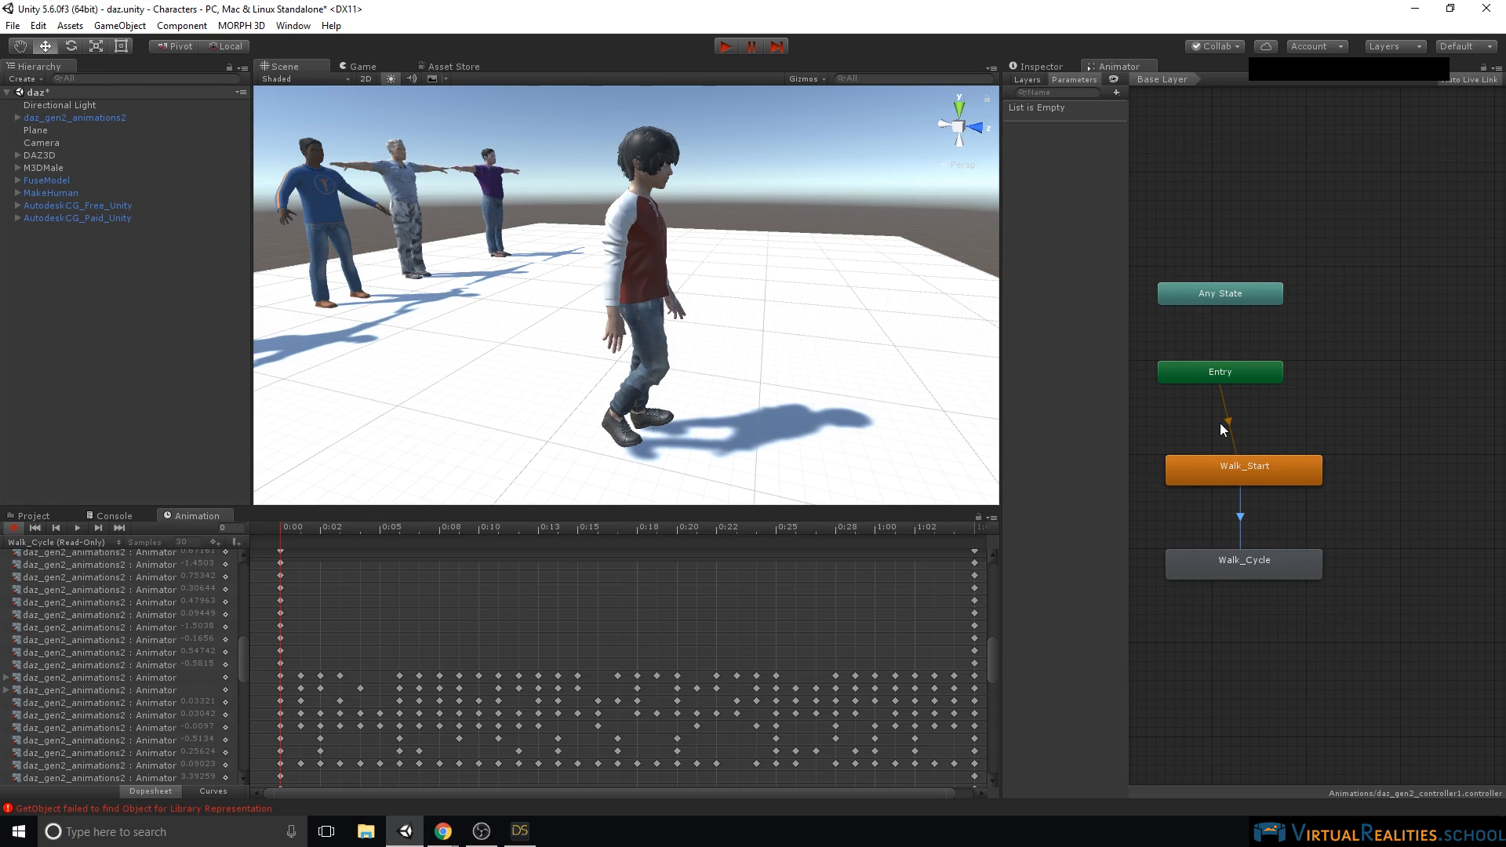
middle_drag(708, 294, 695, 337)
scroll(702, 340, down, 5)
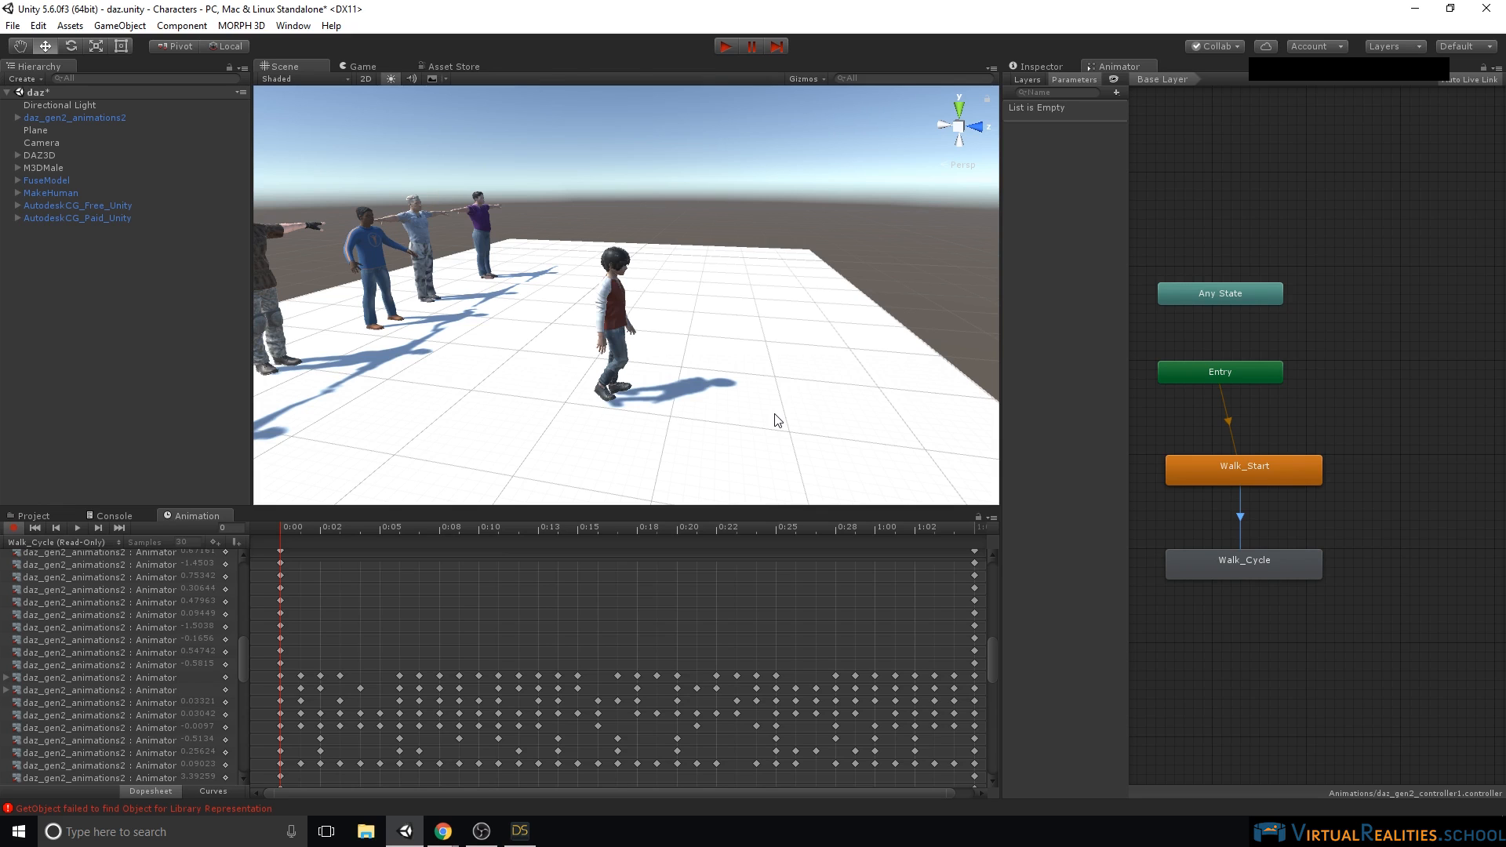
right_drag(857, 346, 788, 334)
scroll(790, 333, down, 3)
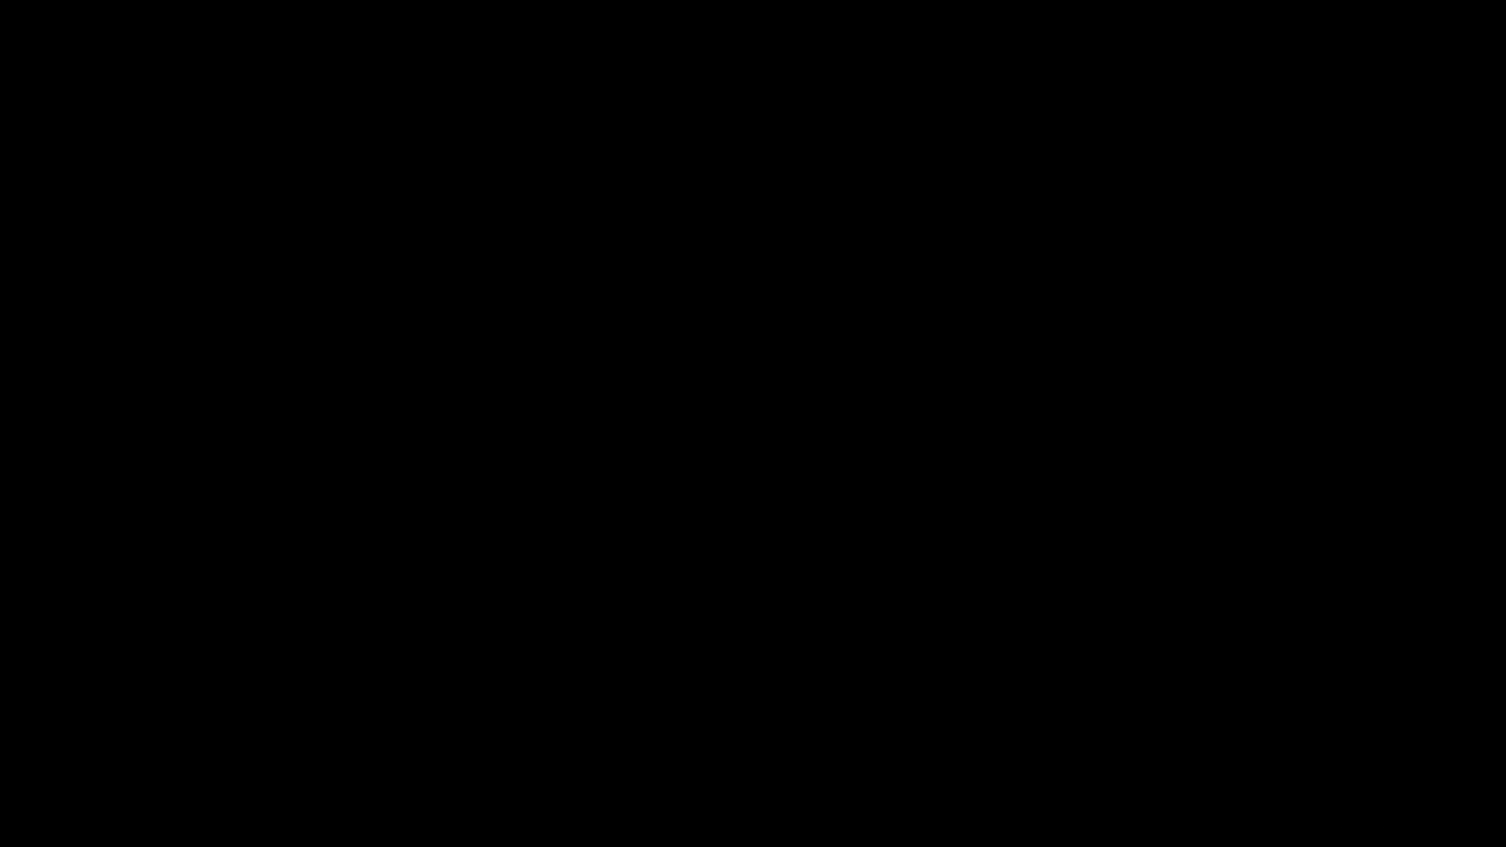